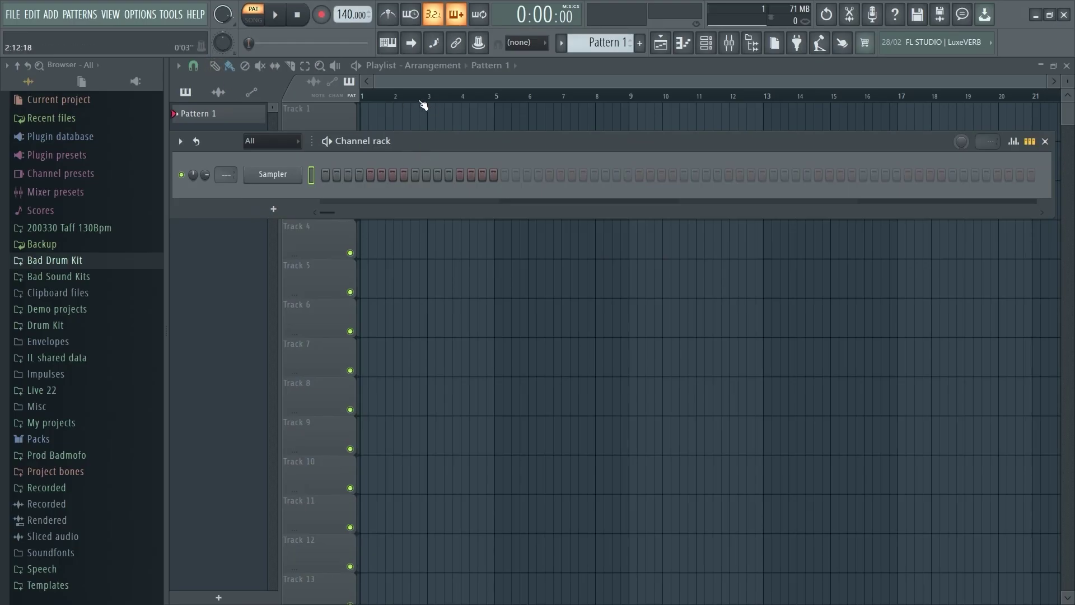
- Toggle playback between pattern mode and song mode, finishing in pattern mode
key("l")
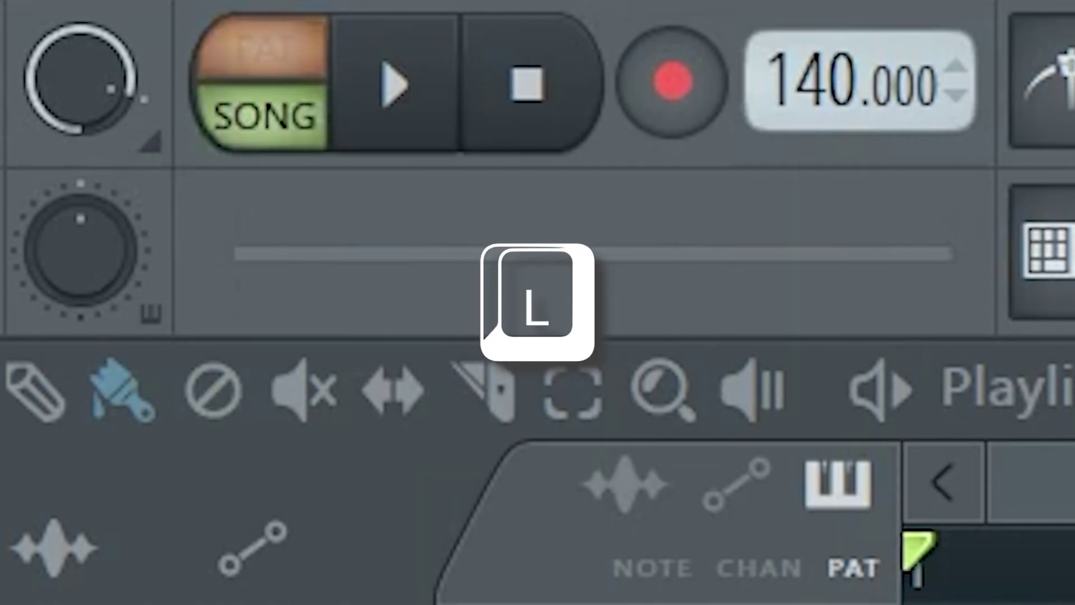
key("l")
key("l")
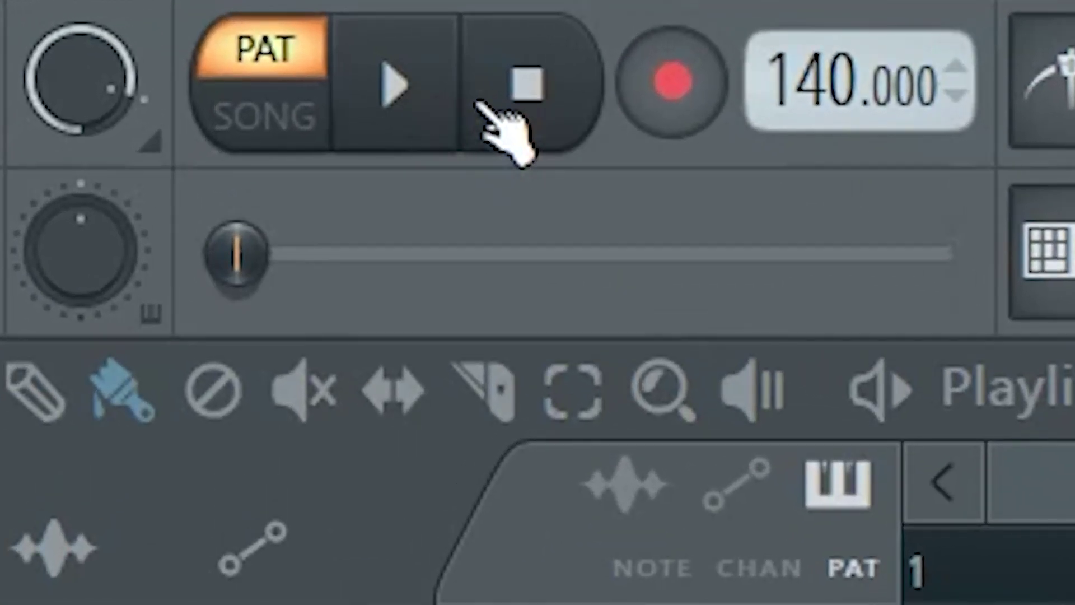
- Start and stop playback of the pattern, and switch recording on and off
key("space")
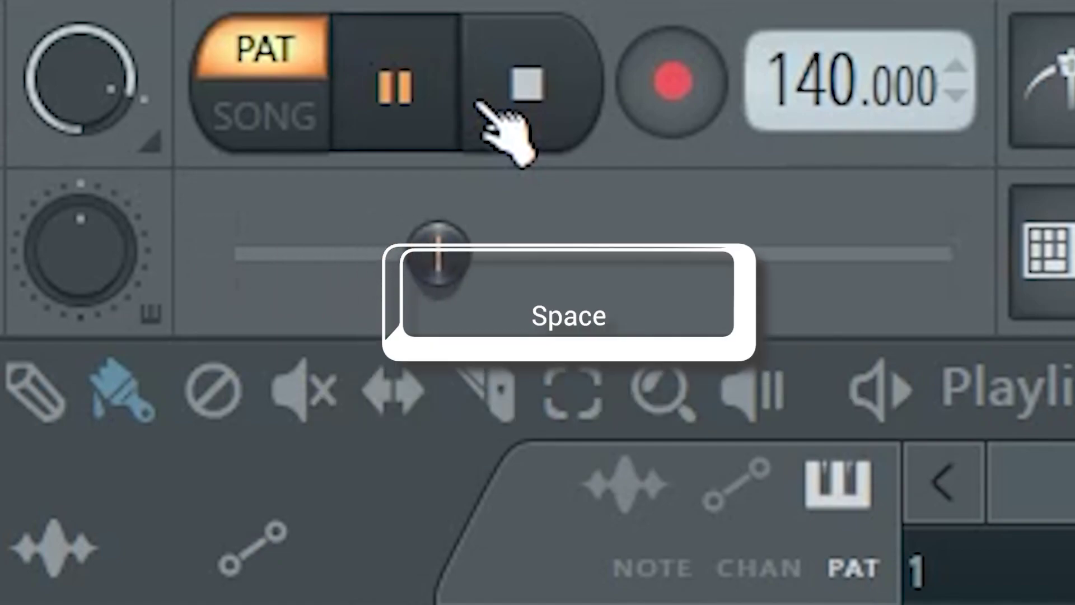
left_click(479, 104)
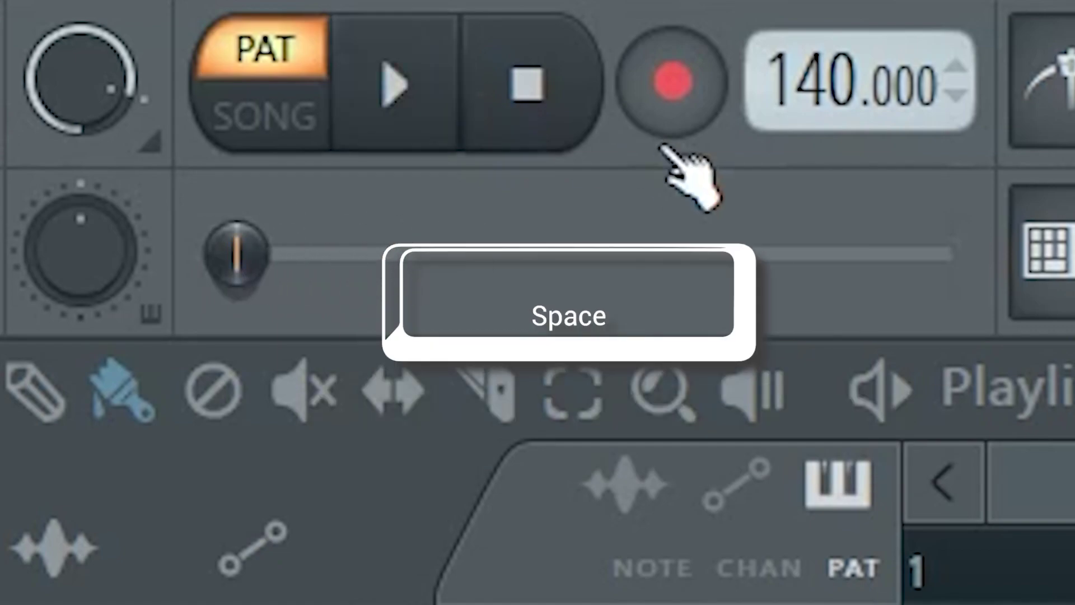
left_click(631, 91)
key("r")
key("r")
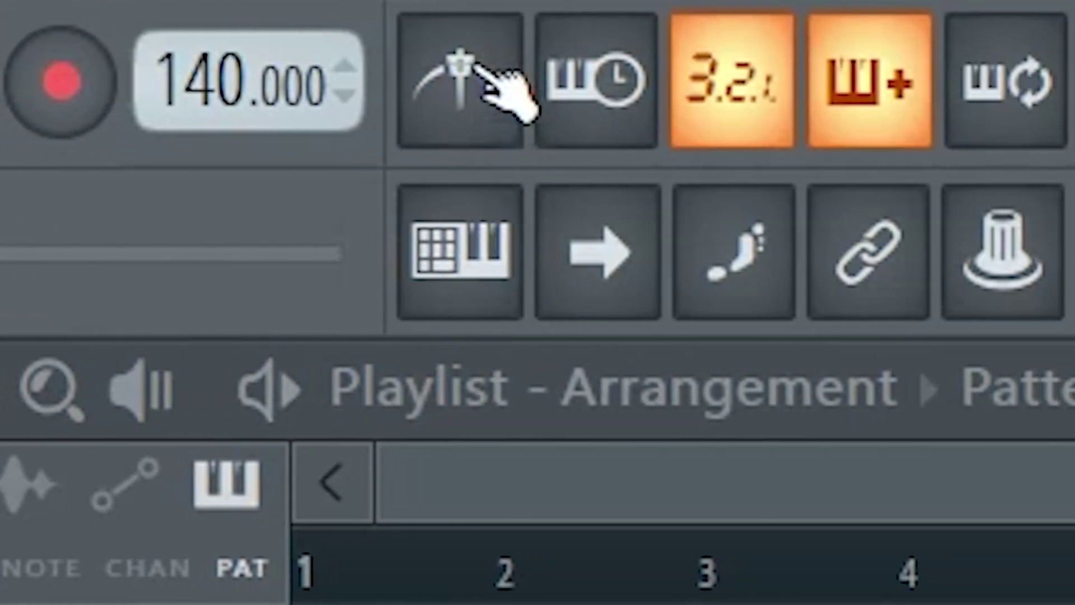
- Switch the metronome on and back off
left_click(476, 67)
key("ctrl+m")
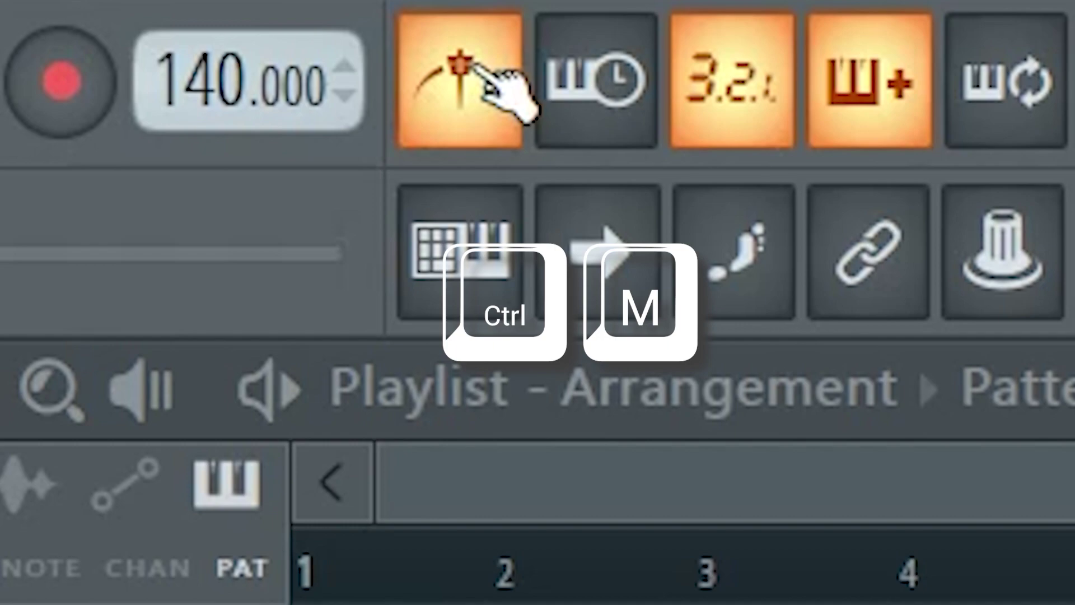
left_click(476, 69)
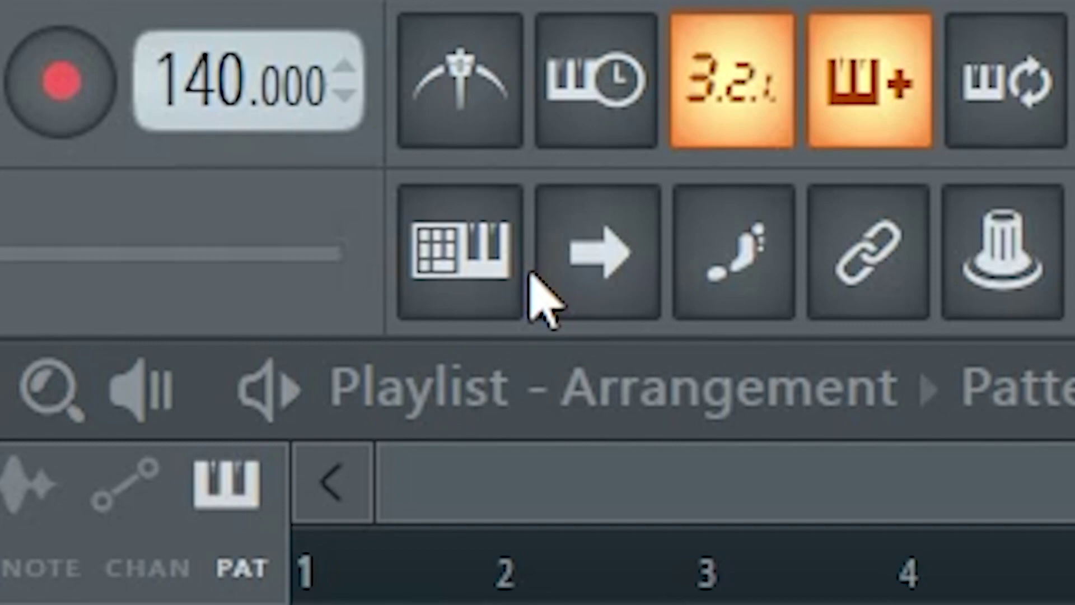
- Switch the typing-keyboard-to-piano mode on and back off
left_click(469, 245)
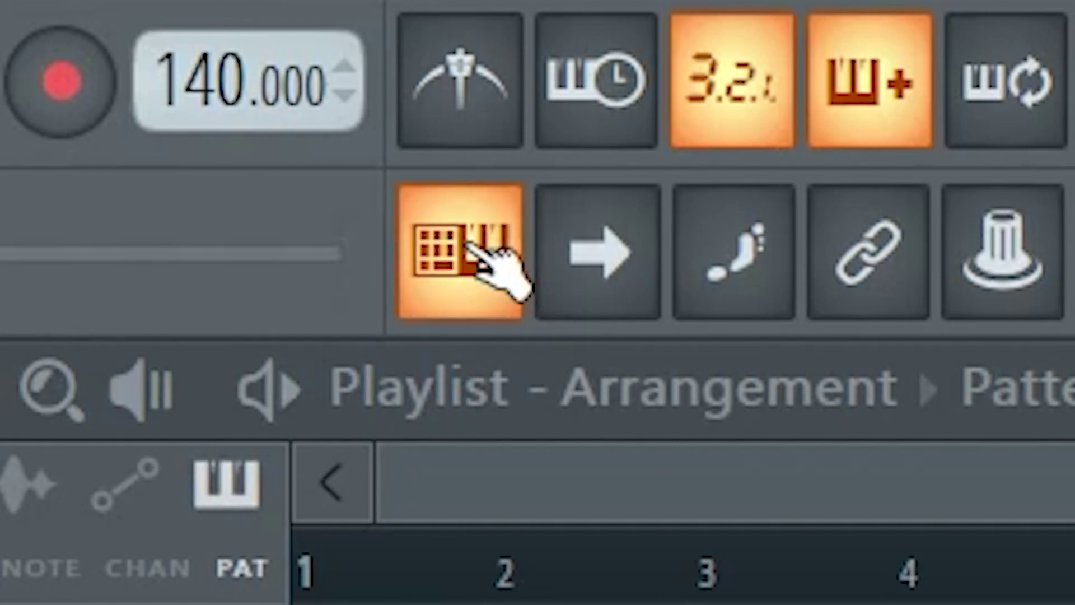
key("ctrl+t")
key("ctrl+t")
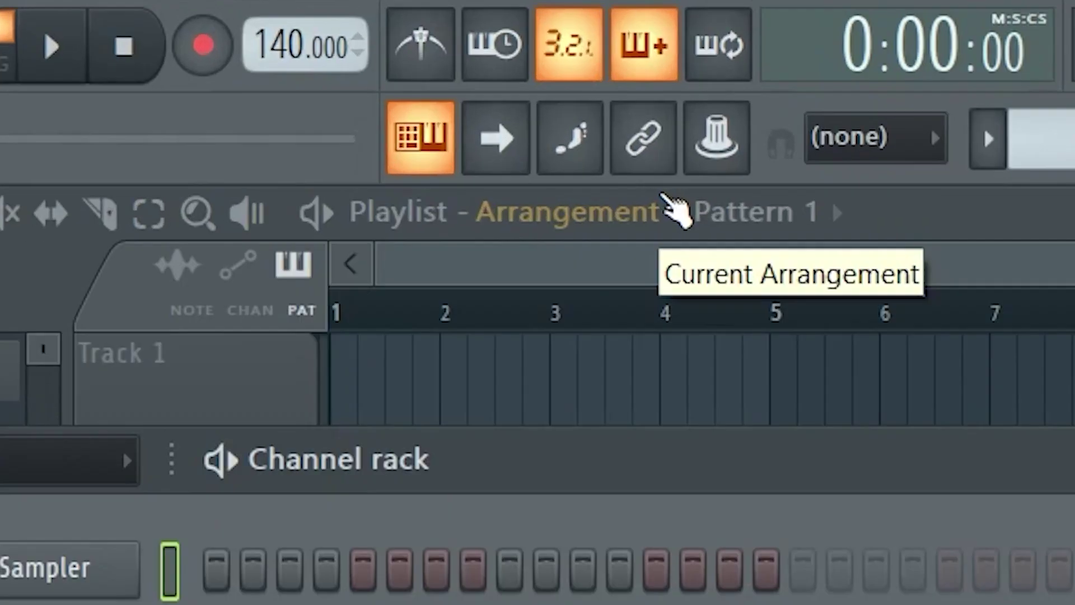
key("ctrl+t")
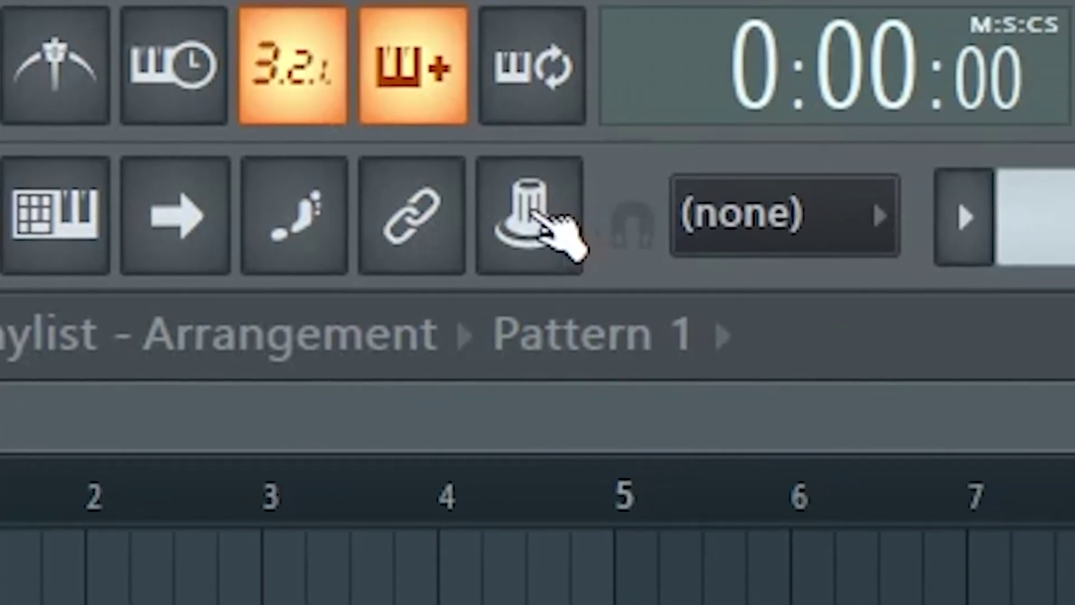
- Examine the automation and controller-link options for the last tweaked parameter and for the Sampler channel's volume knob
left_click(821, 229)
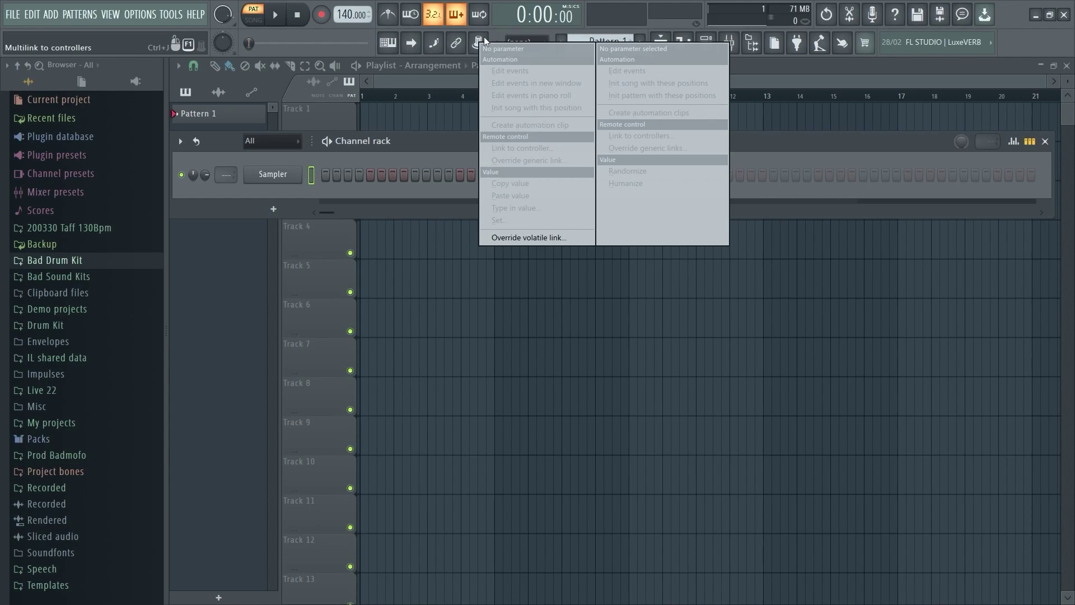
left_click(485, 180)
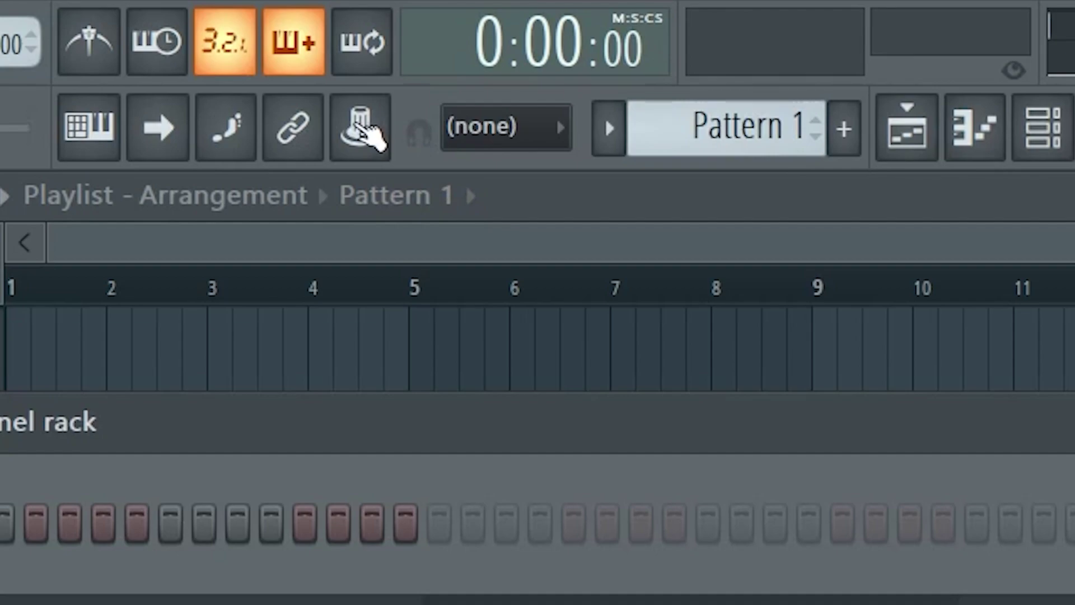
right_click(440, 77)
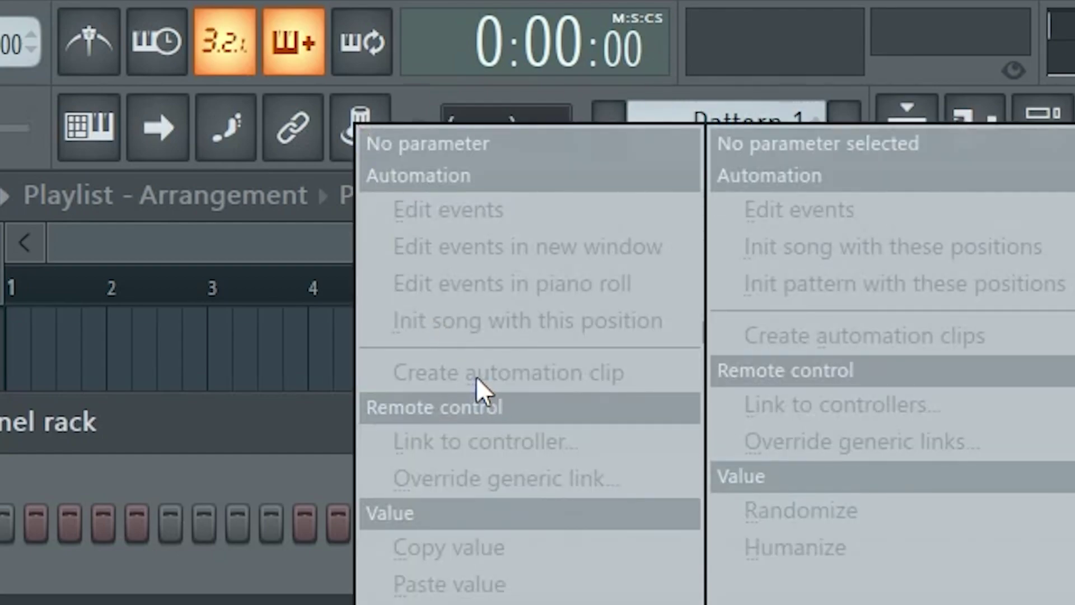
left_click(349, 100)
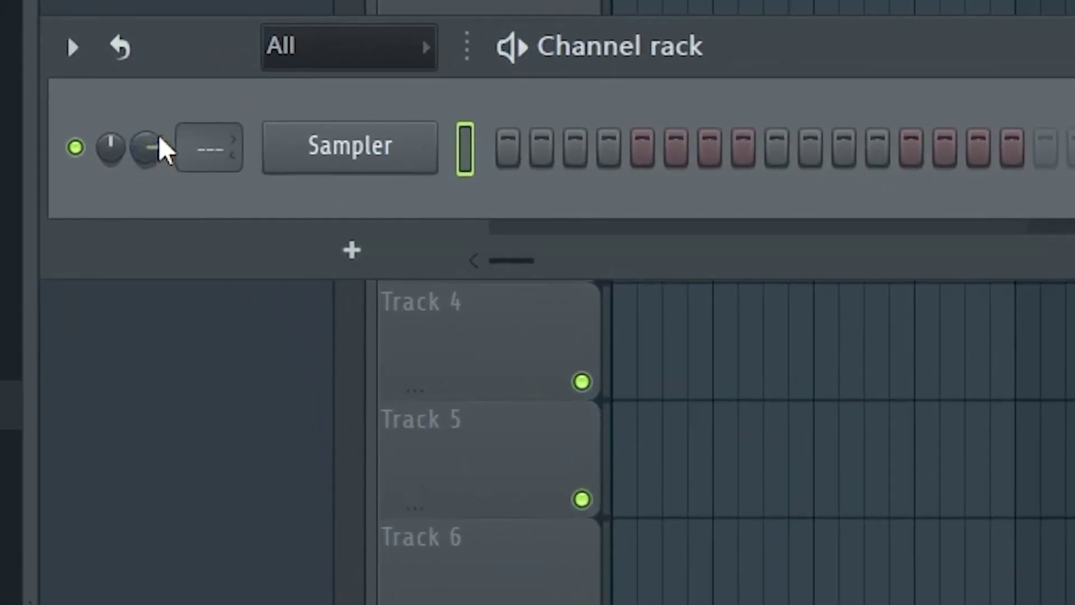
right_click(208, 174)
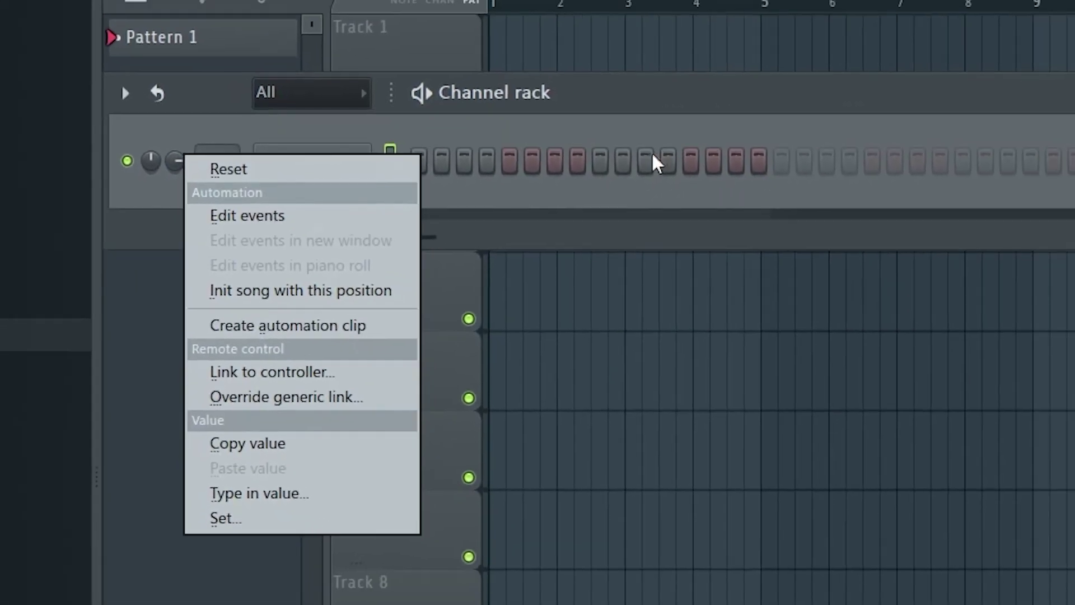
left_click(857, 65)
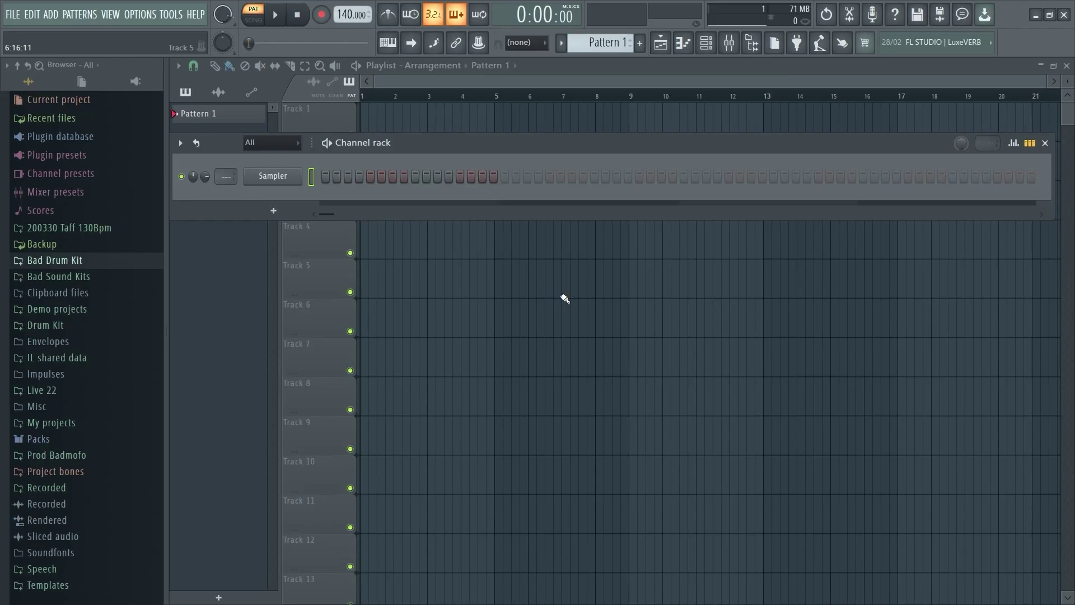
key("ctrl+r")
key("ctrl+shift+r")
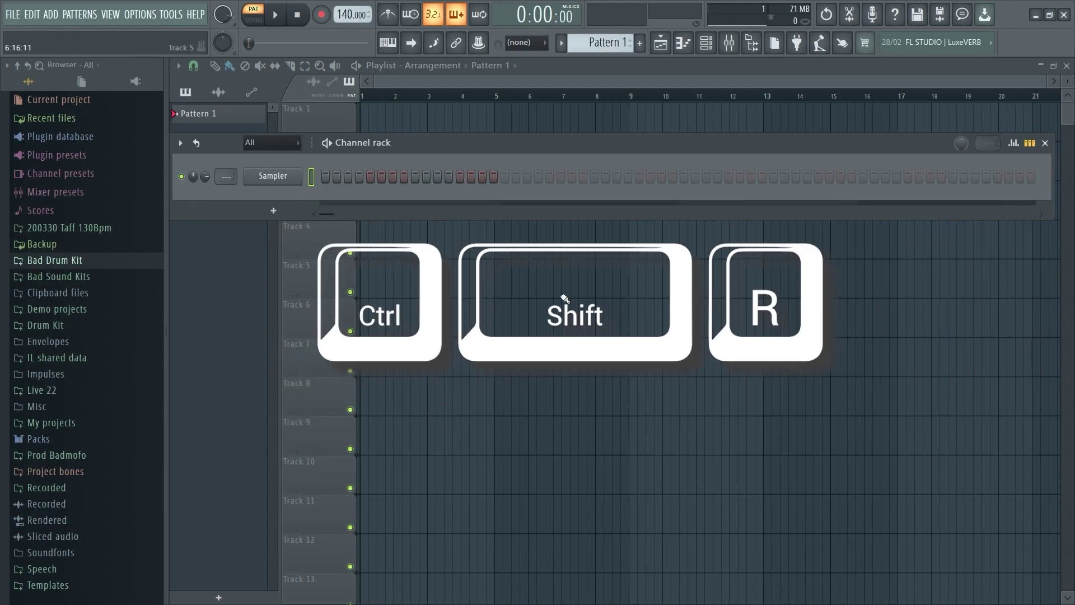
key("ctrl+o")
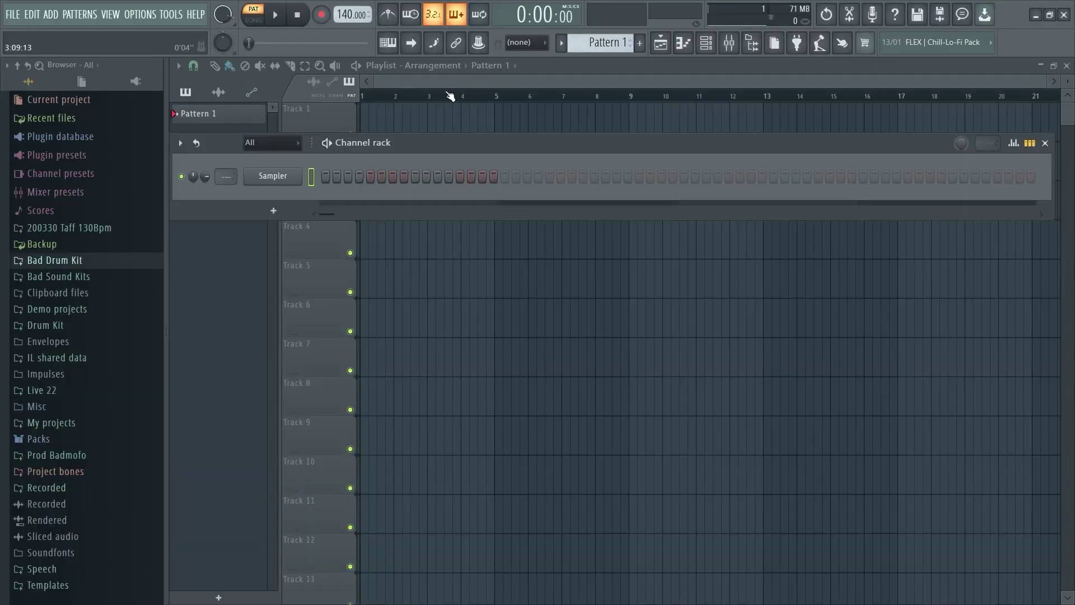
- Toggle the playlist, channel rack and piano roll windows in turn
key("F5")
key("F5")
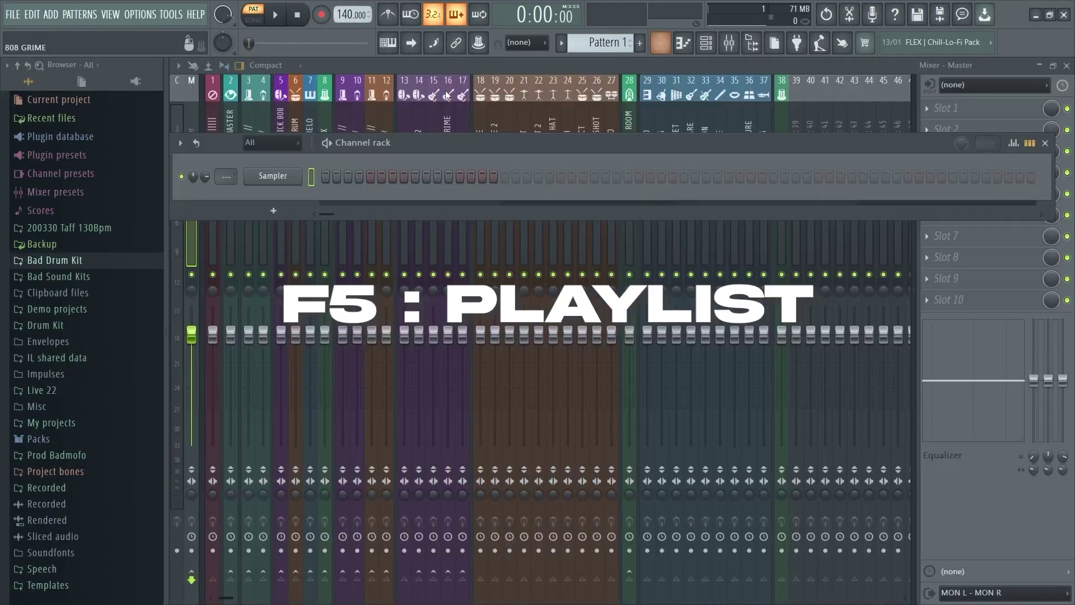
key("F6")
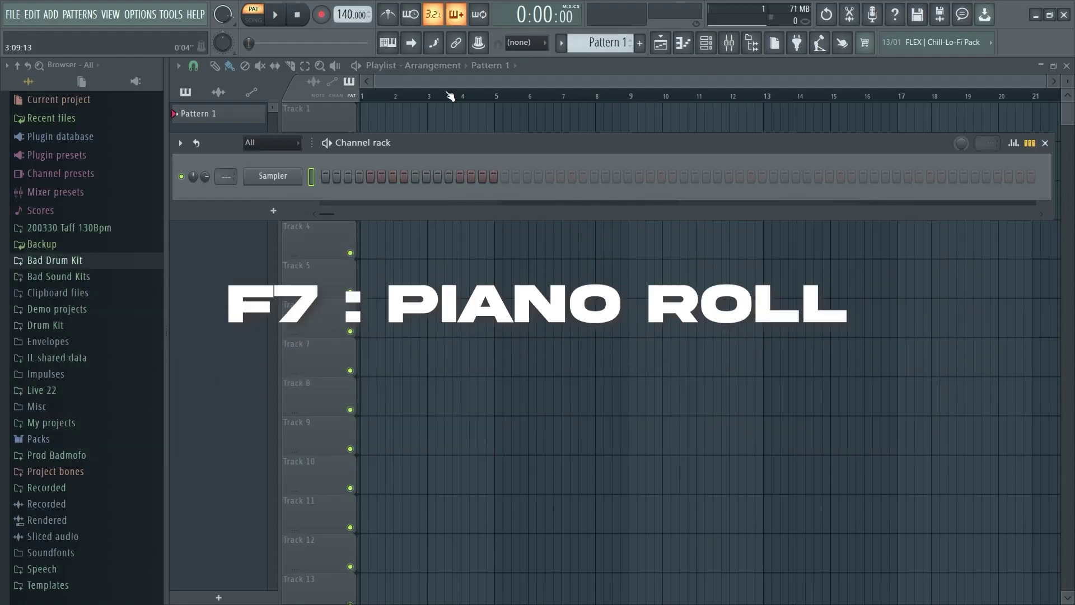
key("F7")
key("F7")
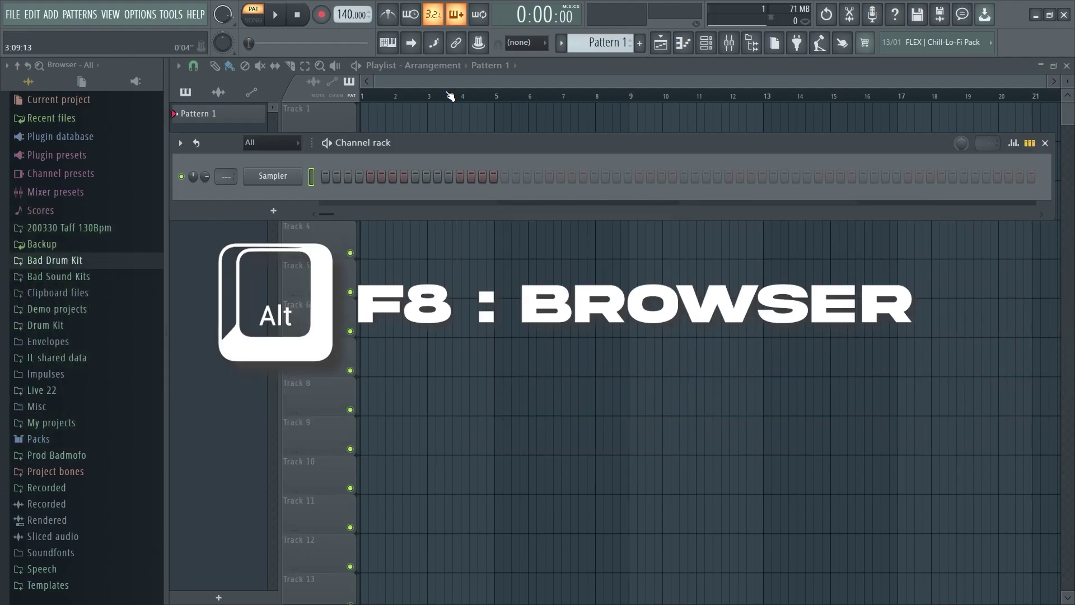
- Hide and reshow the browser, and bring the mixer to the front
key("alt+F8")
key("alt+F8")
key("F9")
key("F9")
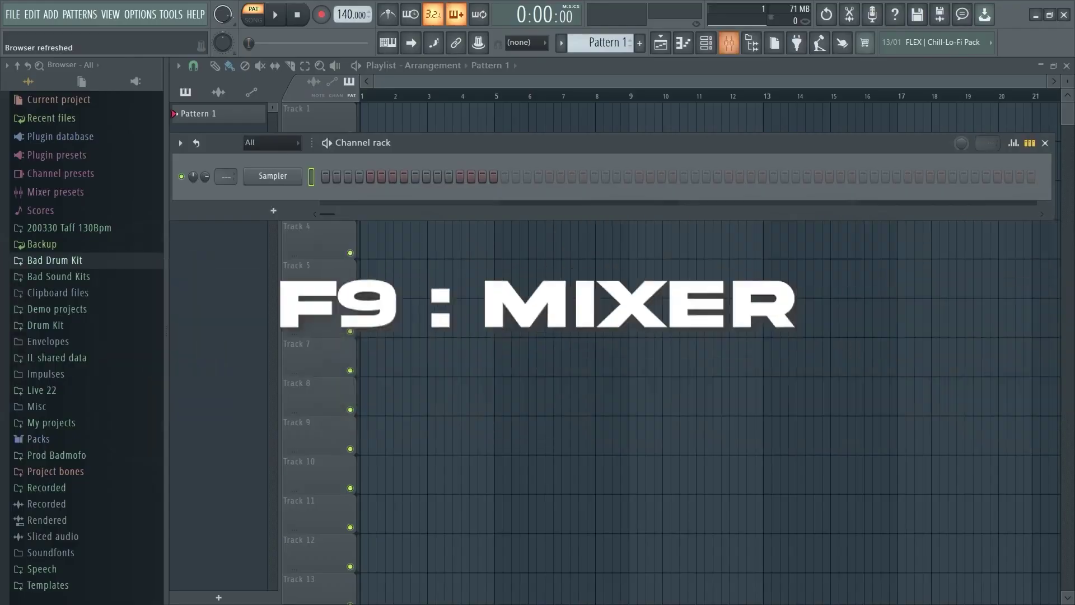
key("F9")
key("F9")
key("F9")
key("F10")
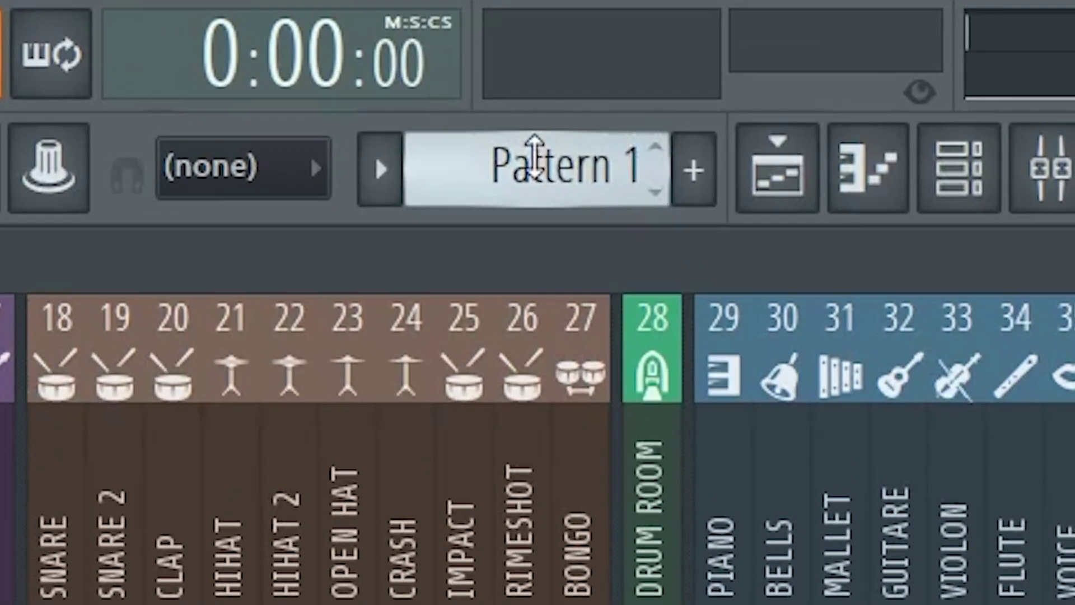
- Switch the active pattern back and forth between Pattern 1 and Pattern 2
key("plus")
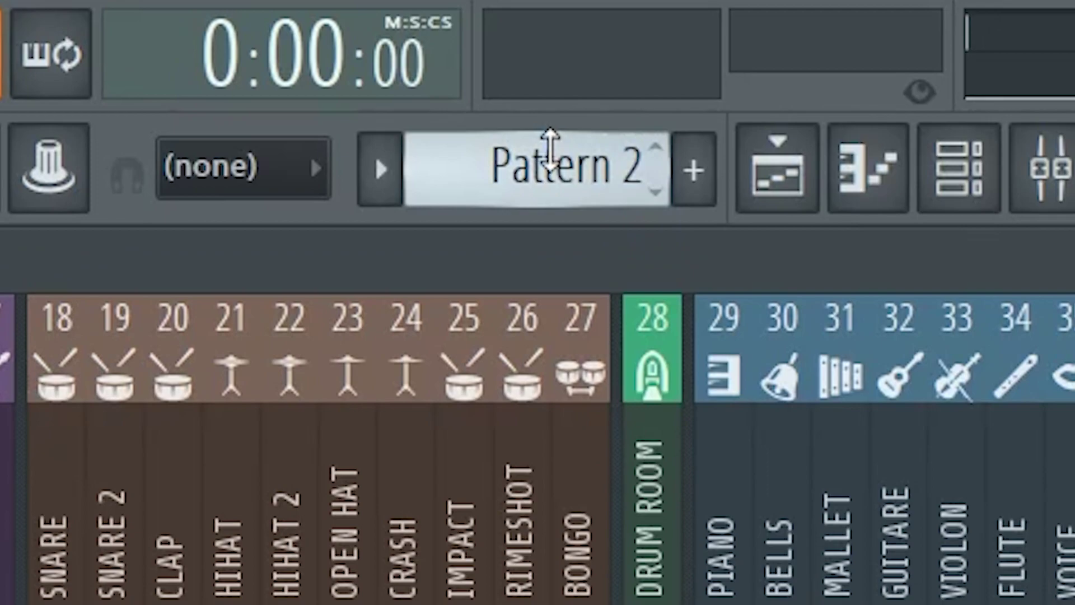
scroll(552, 150, "up", 1)
scroll(552, 152, "down", 2)
scroll(561, 169, "up", 1)
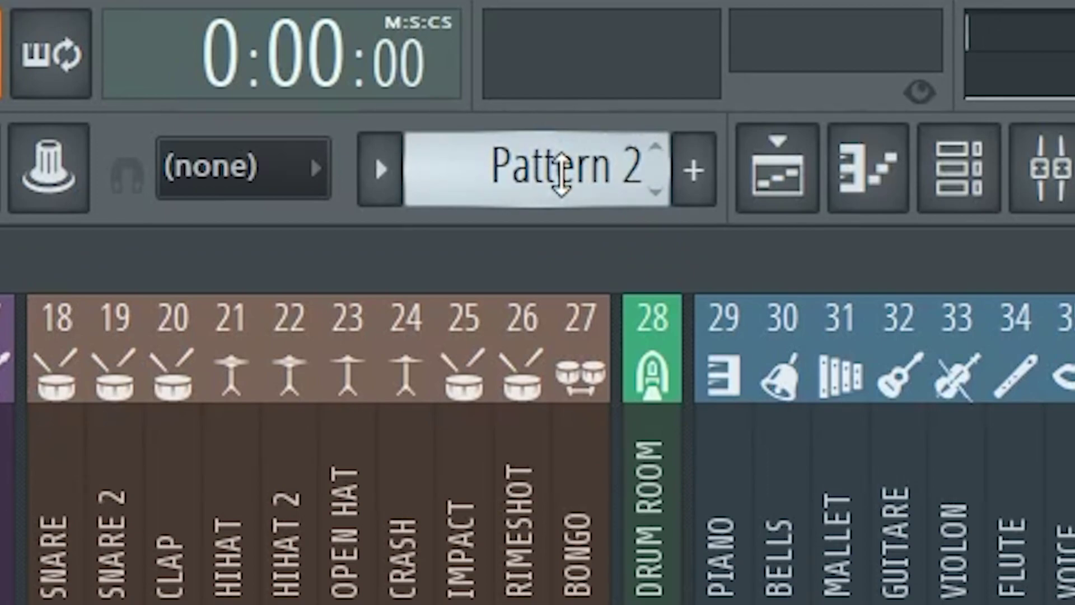
scroll(560, 171, "down", 1)
scroll(487, 178, "up", 1)
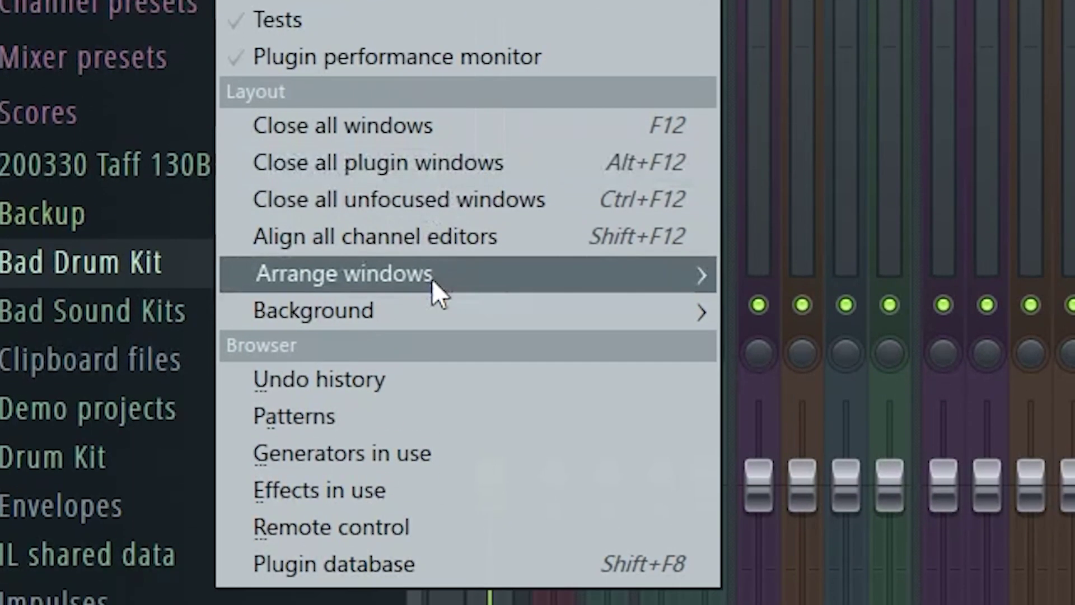
- Detach the browser as a floating window over the workspace and realign all windows
mouse_move(432, 278)
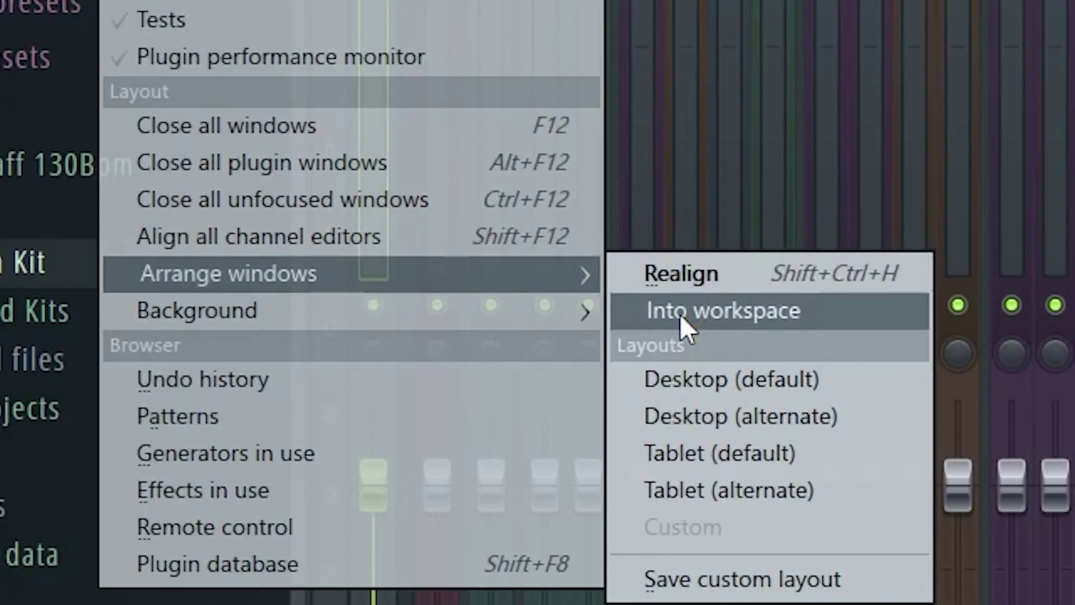
left_click(747, 274)
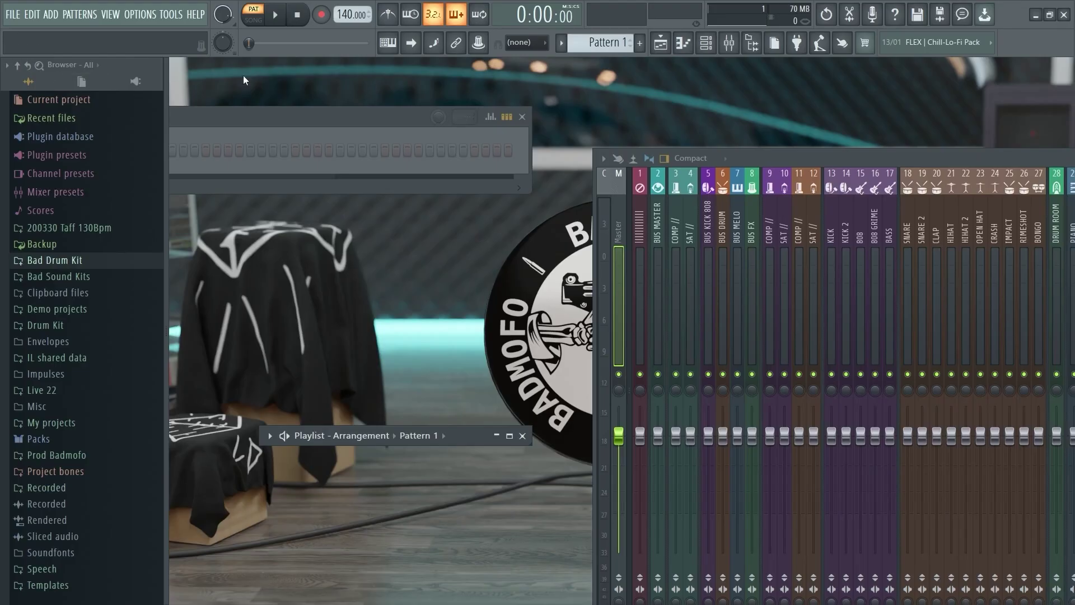
left_click_drag(139, 69, 454, 109)
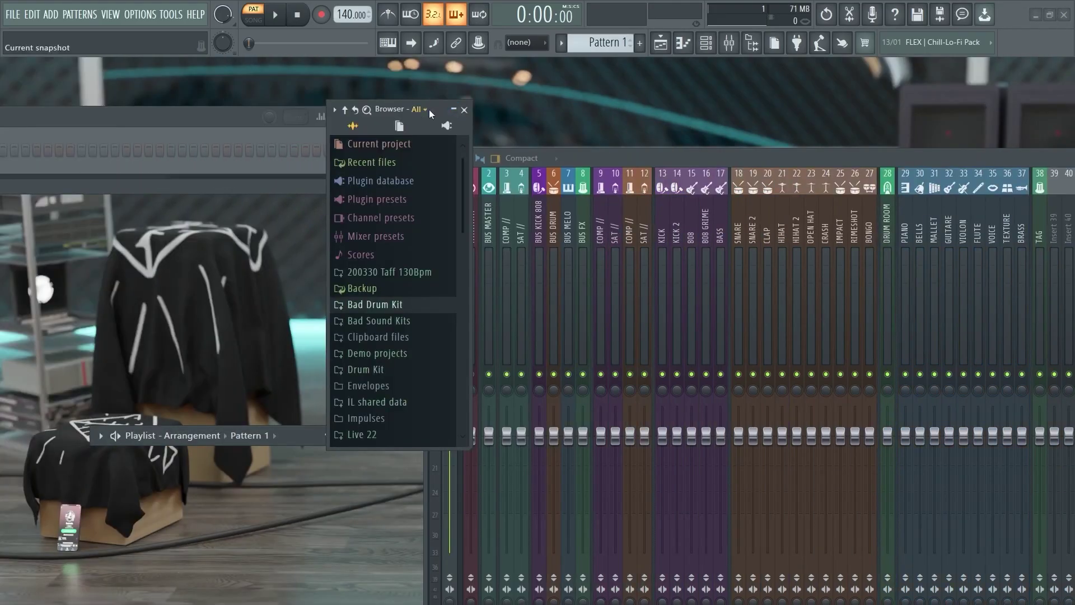
left_click(140, 14)
mouse_move(110, 14)
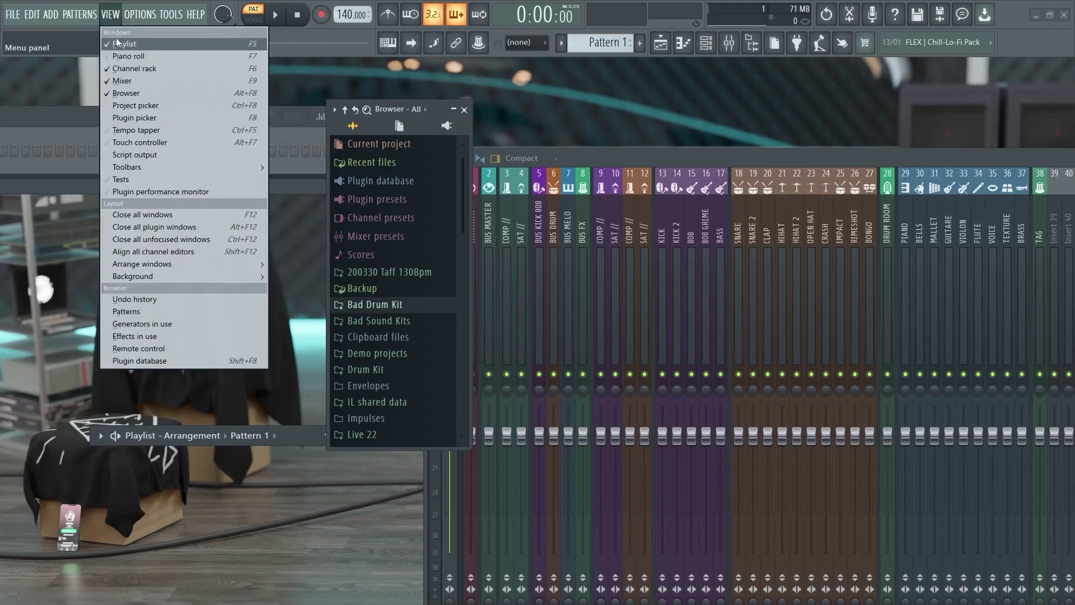
mouse_move(168, 264)
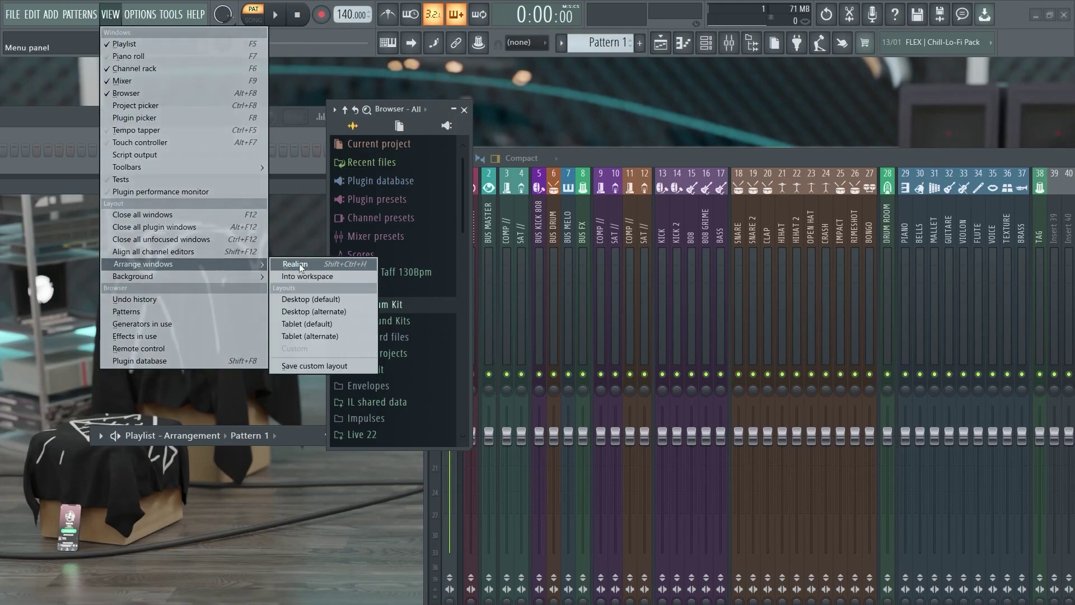
left_click(299, 263)
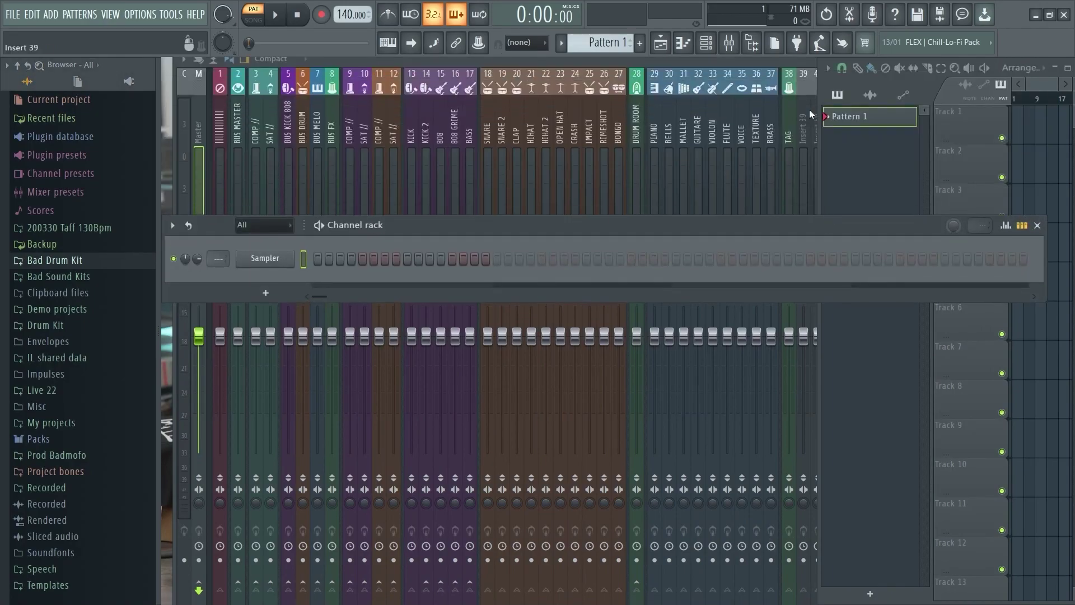
- Look through the window arrangement and background options, and toggle the playlist window
left_click(111, 14)
mouse_move(177, 264)
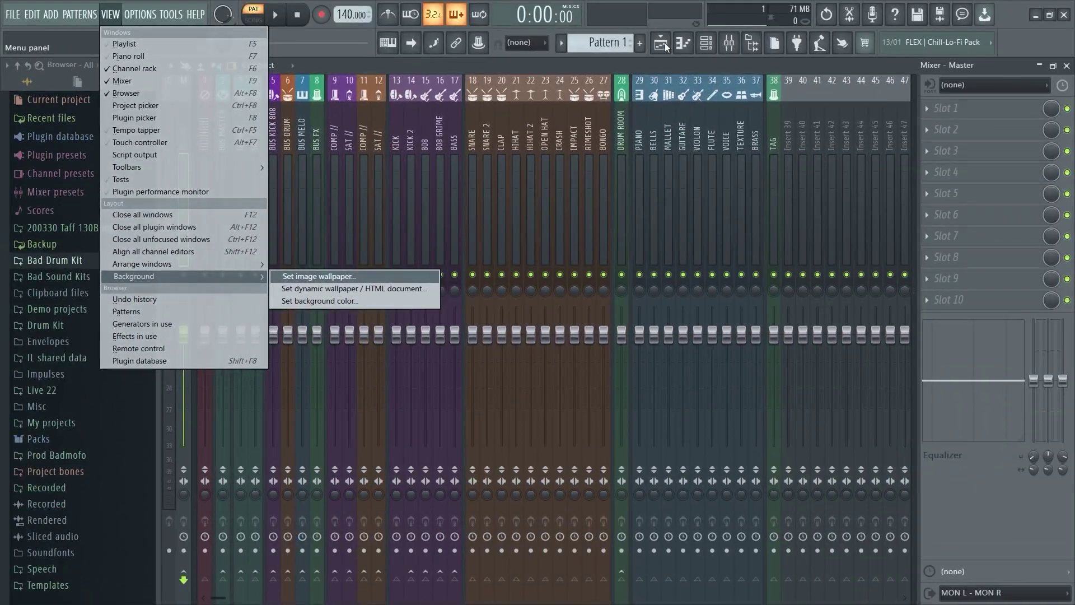
left_click(664, 42)
left_click(667, 45)
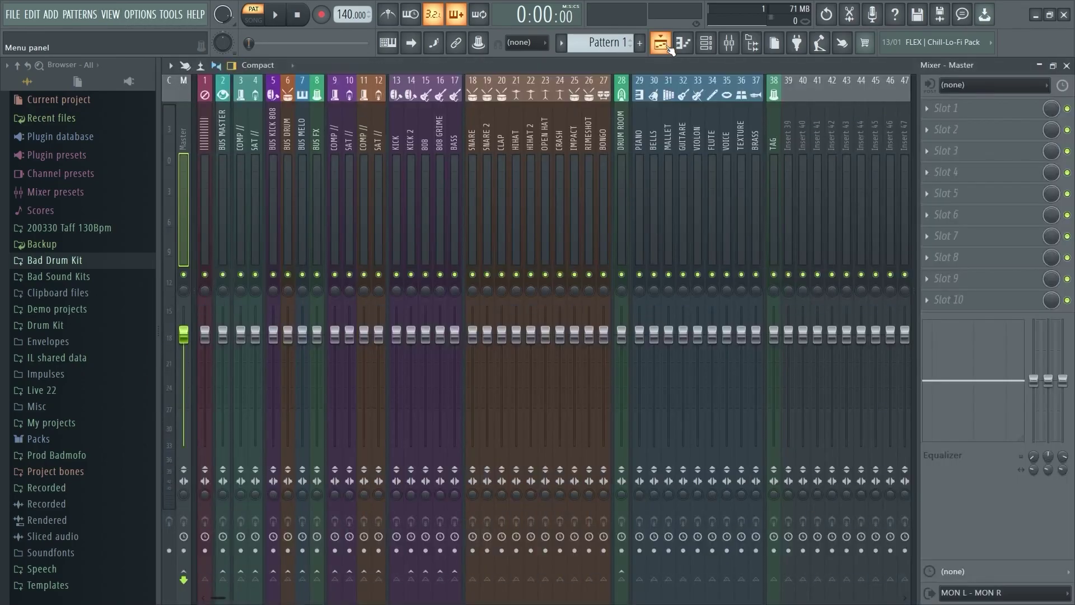
- Refresh the plugin list with a fast scan and show the browser
left_click(51, 14)
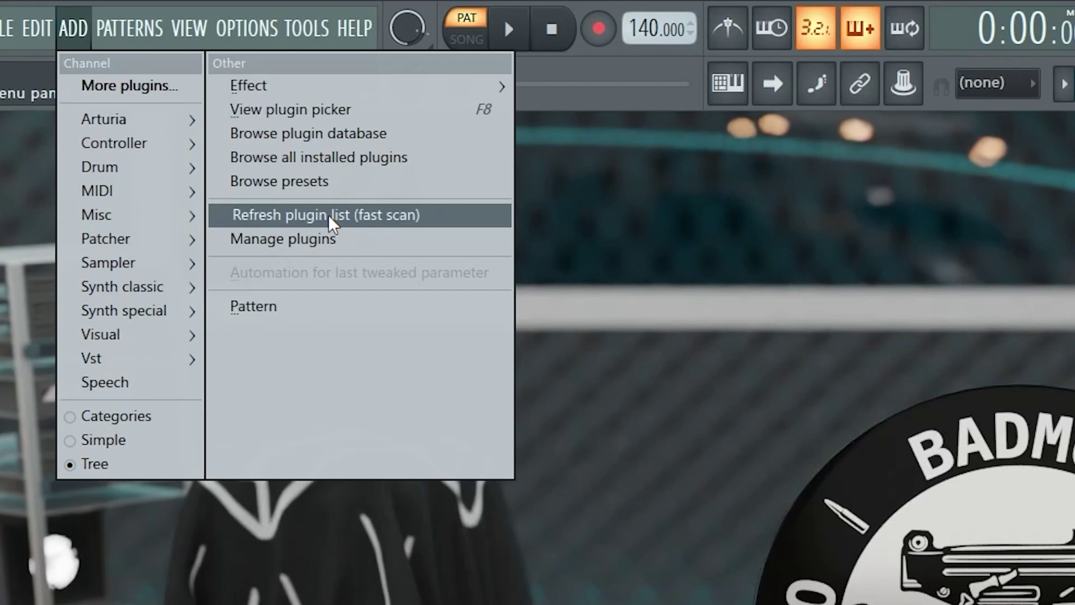
left_click(331, 219)
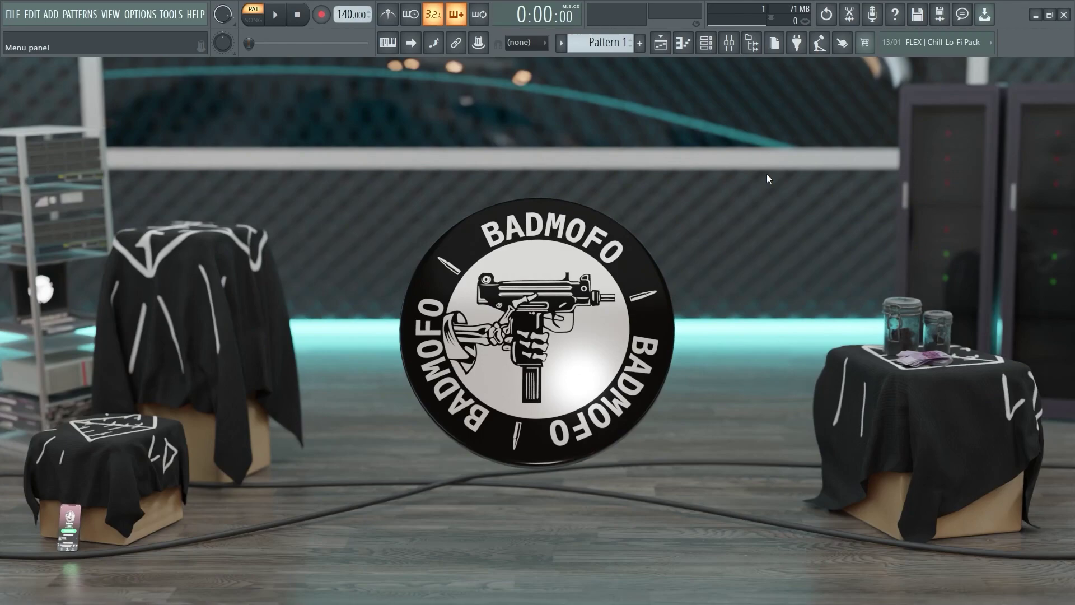
key("alt+F8")
left_click(51, 15)
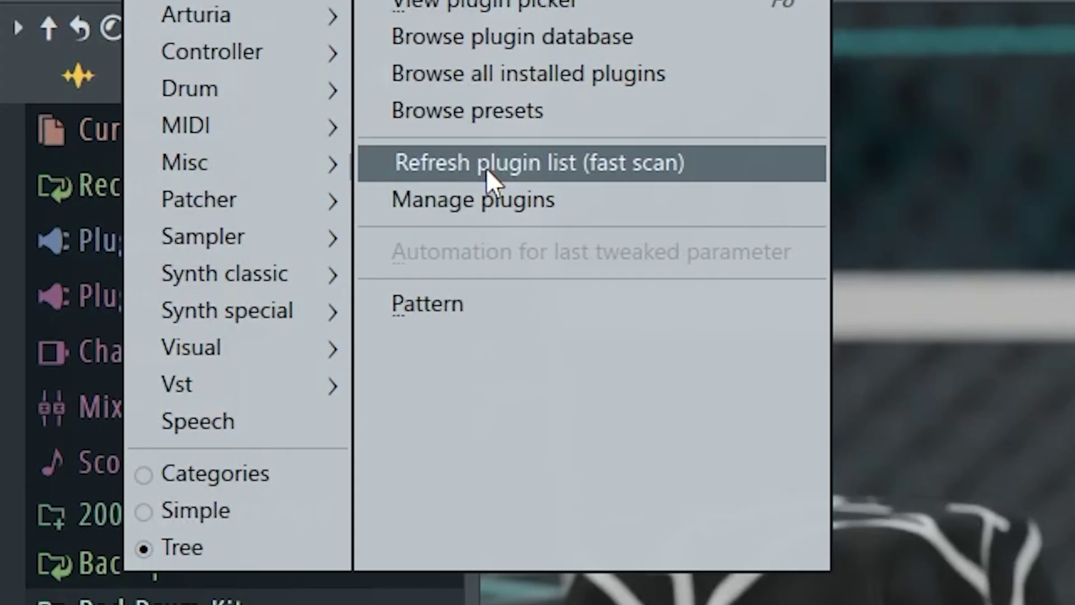
left_click(164, 111)
- Browse the plugin database for Analog Lab V in the New group of the installed effects
left_click(414, 59)
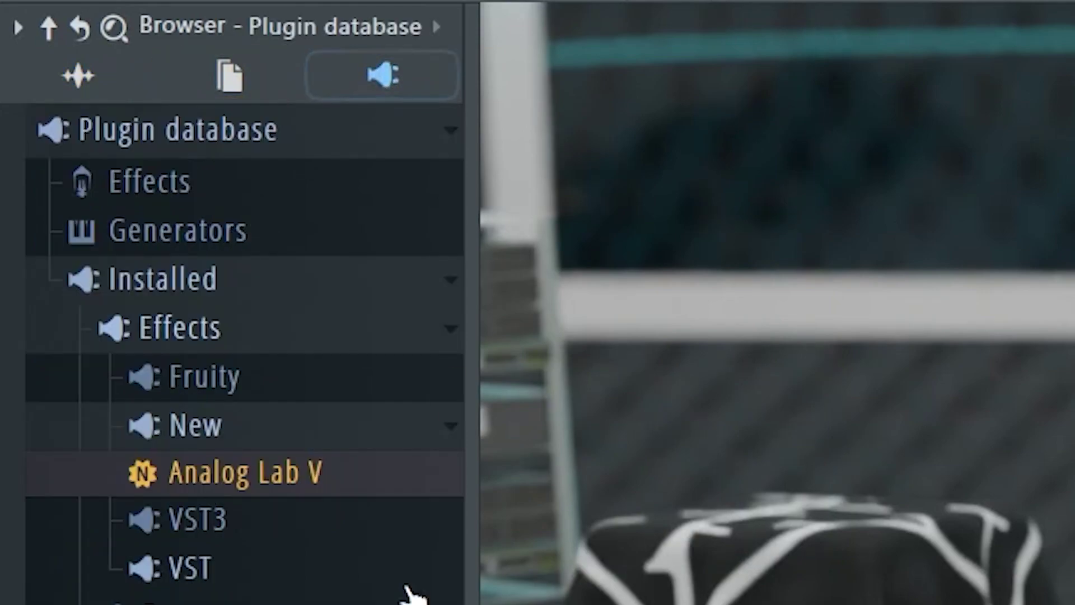
left_click_drag(356, 445, 246, 470)
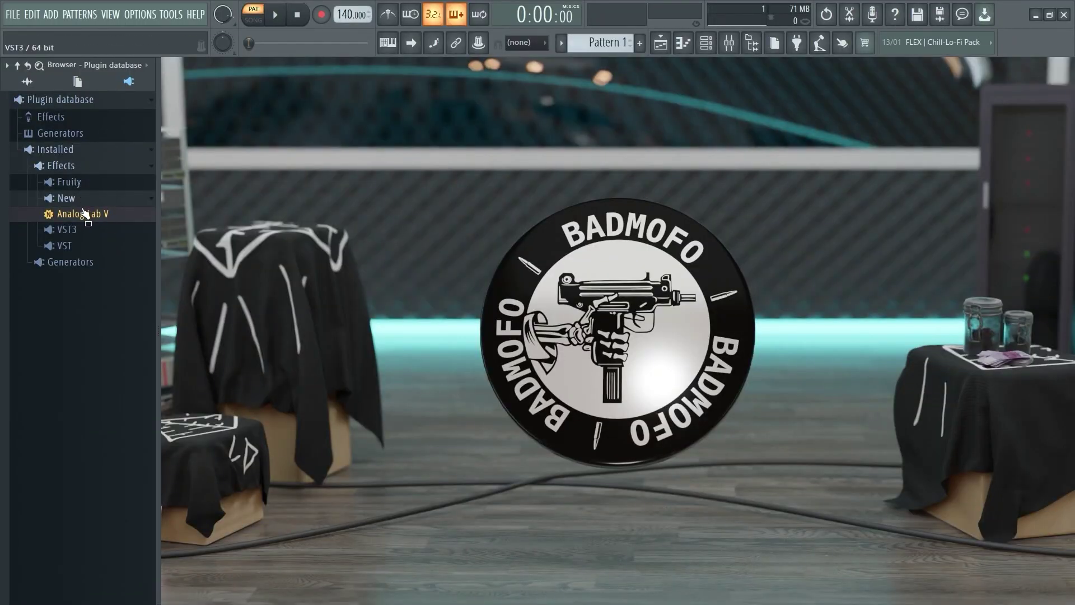
left_click_drag(83, 213, 86, 219)
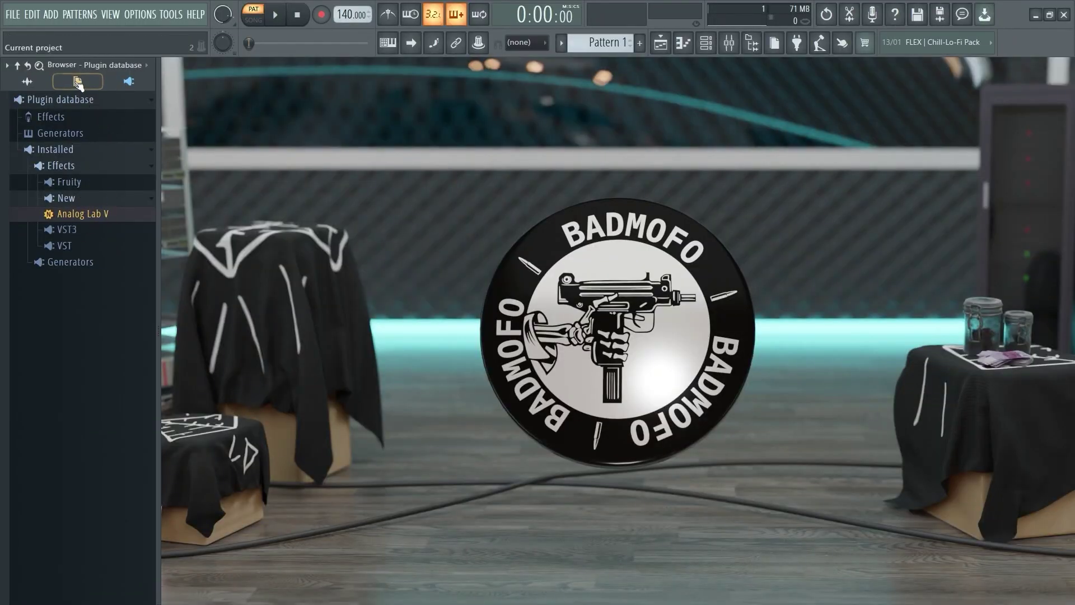
- Open the plugin manager and select the VST version of Analog Lab V
left_click(50, 14)
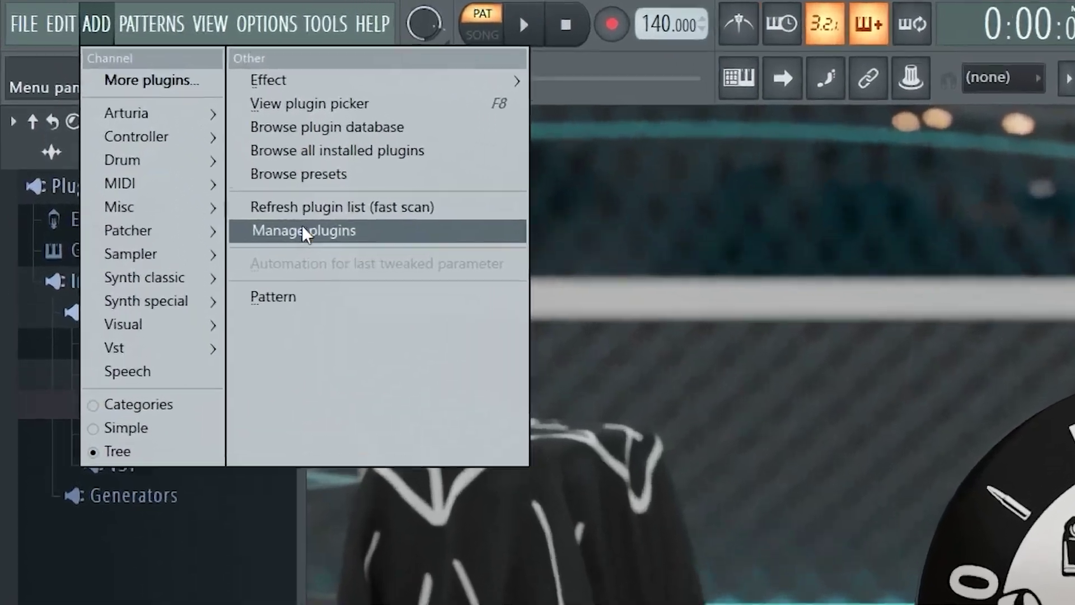
left_click(155, 119)
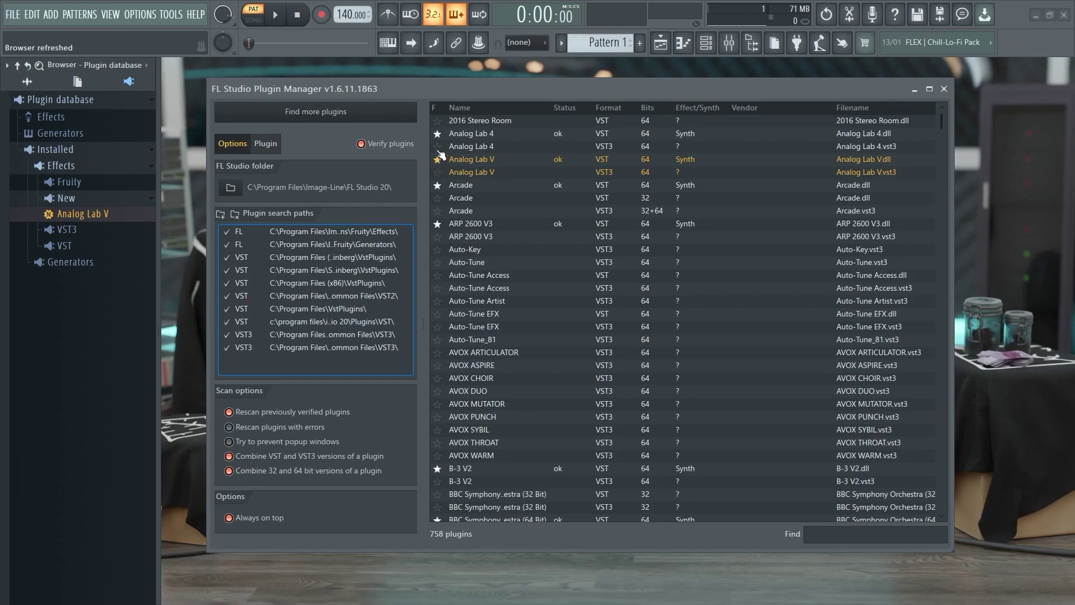
left_click(469, 161)
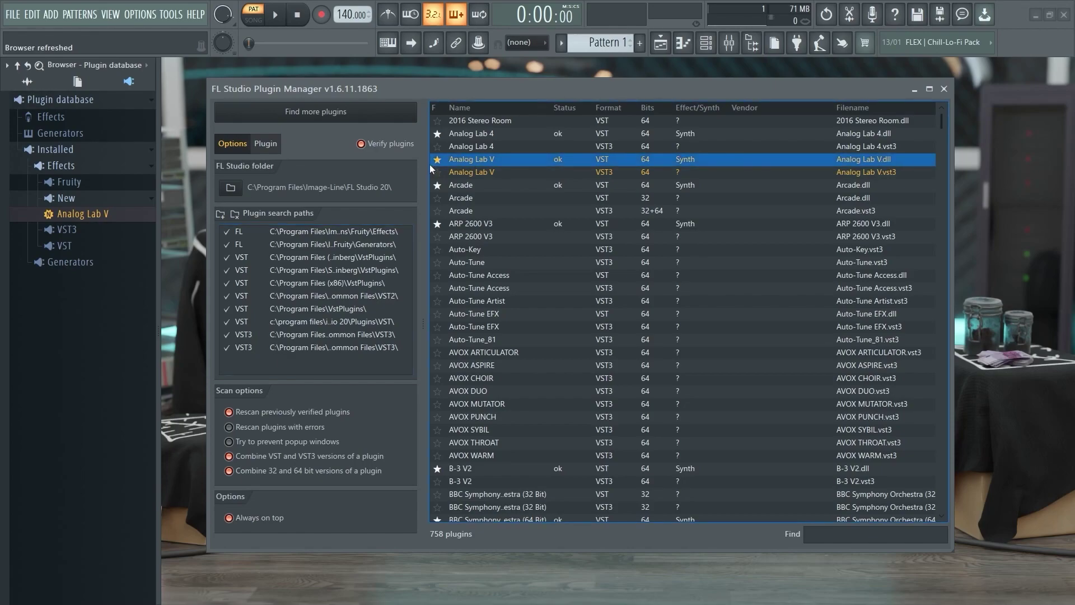
left_click(483, 170)
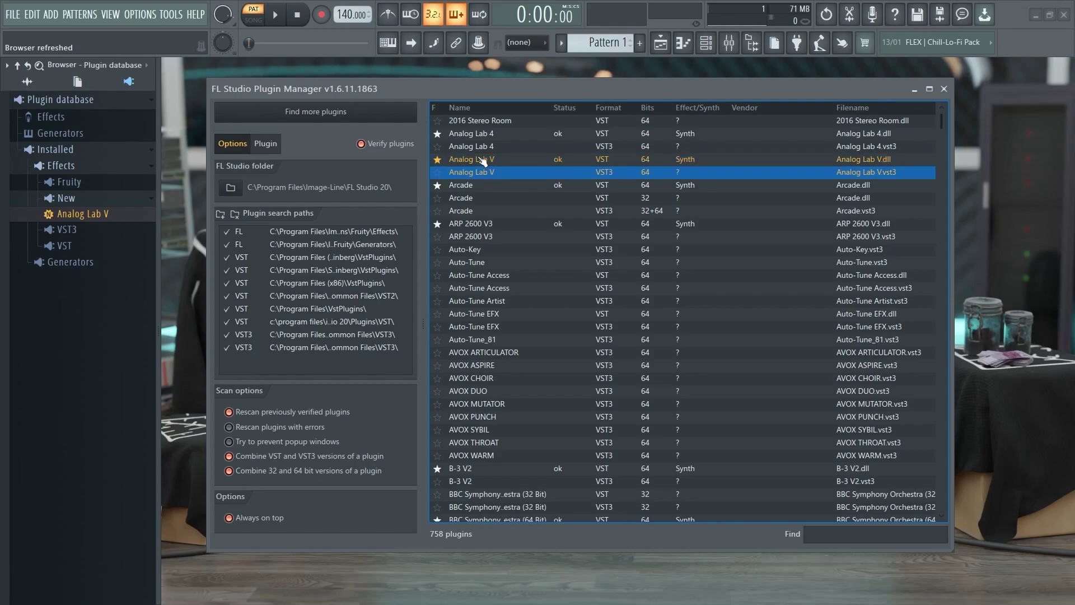
left_click(489, 160)
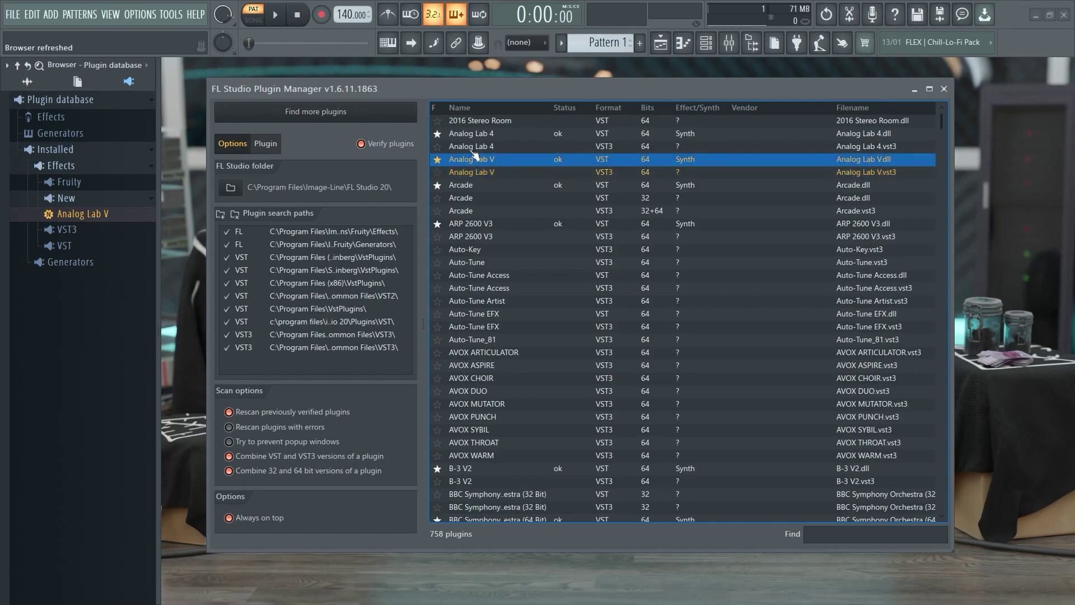
- Review Analog Lab V's plugin details and available type options, and close the plugin manager
left_click(266, 144)
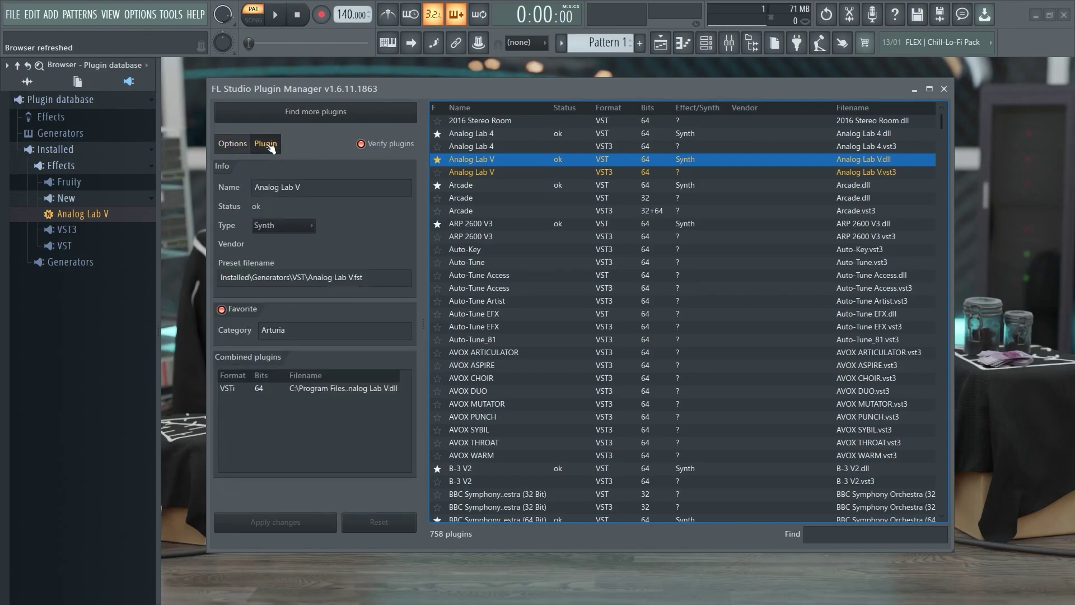
left_click(279, 227)
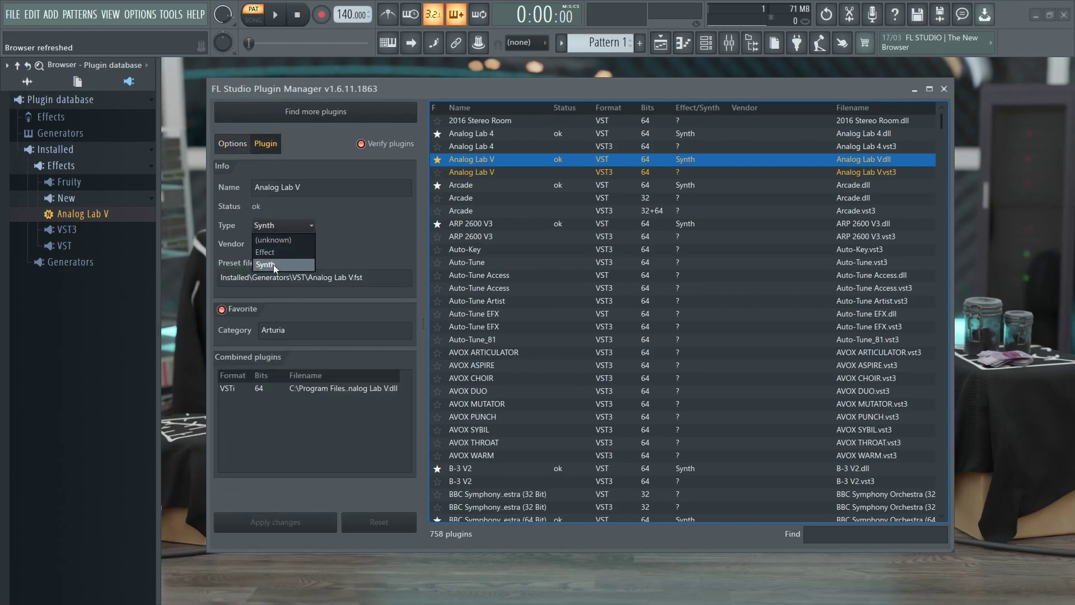
left_click(373, 231)
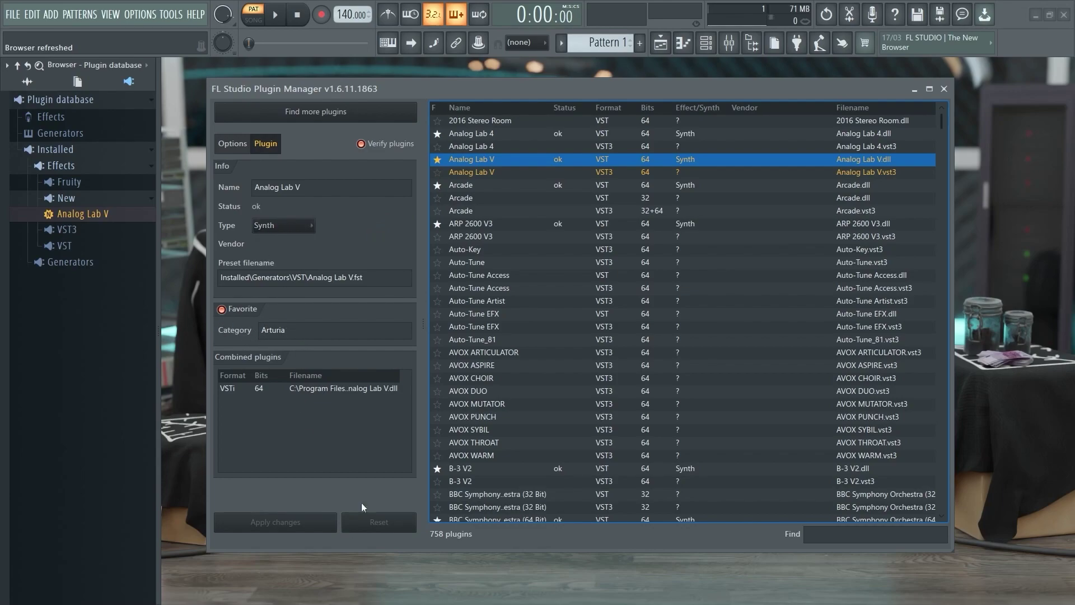
left_click(944, 89)
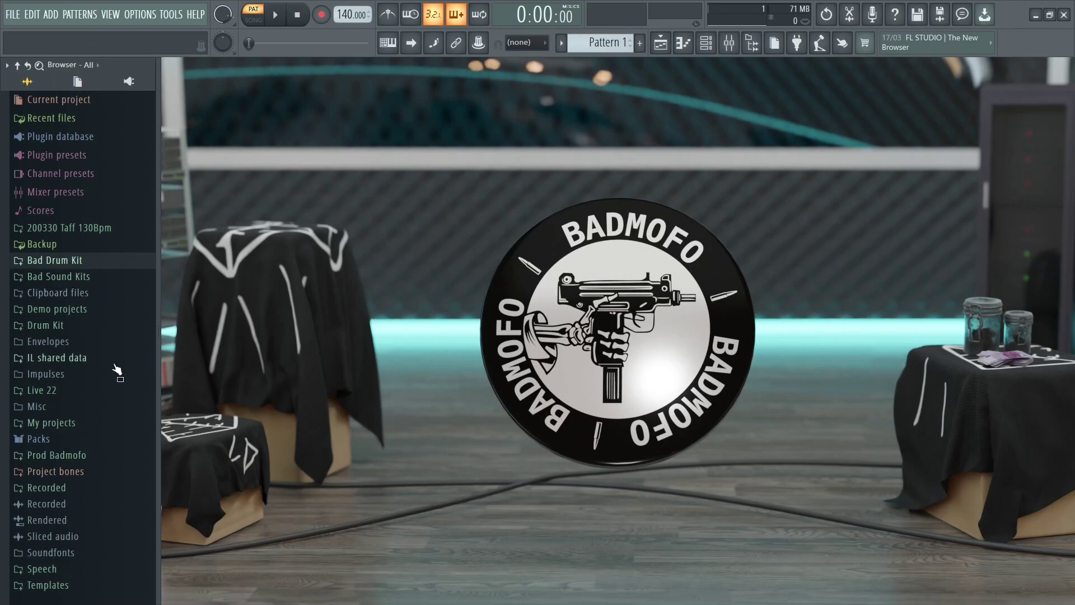
- Look at the extra browser search folders in the file settings and the folder picker for adding one, cancelling without a selection
key("F10")
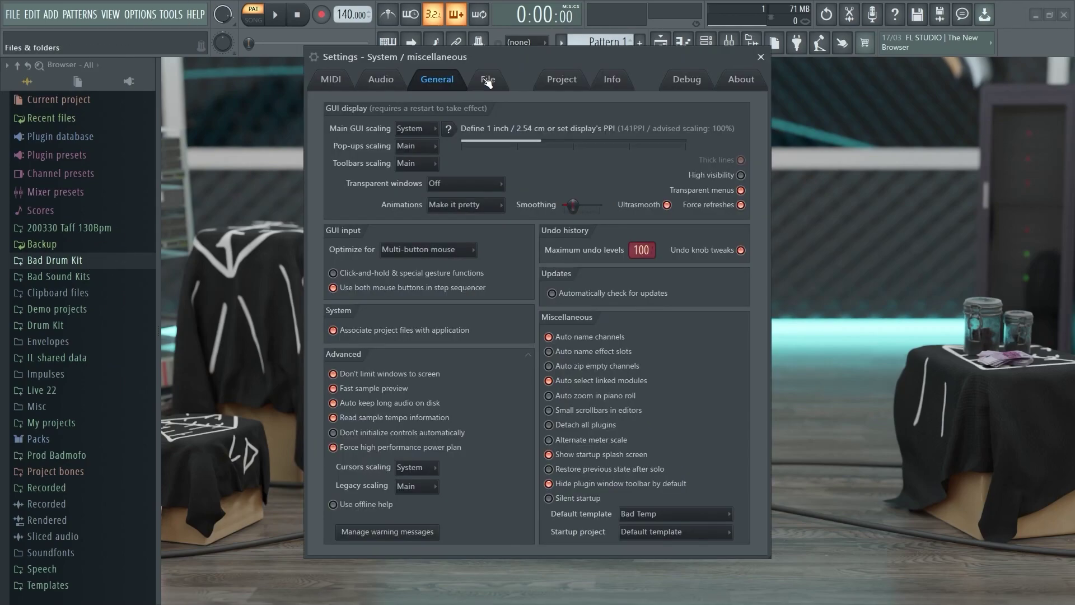
left_click(488, 80)
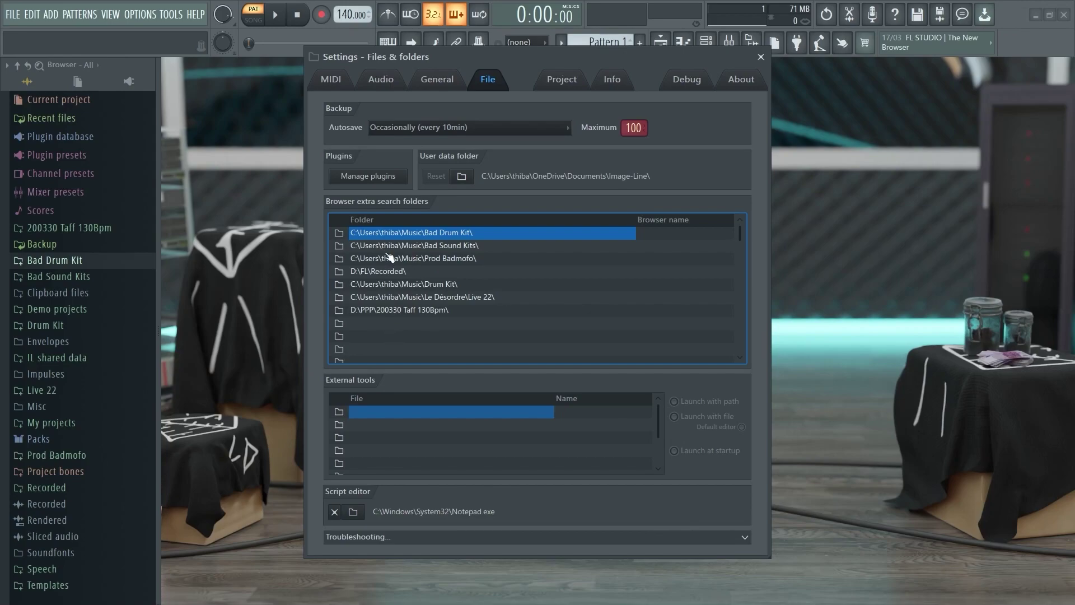
left_click(339, 323)
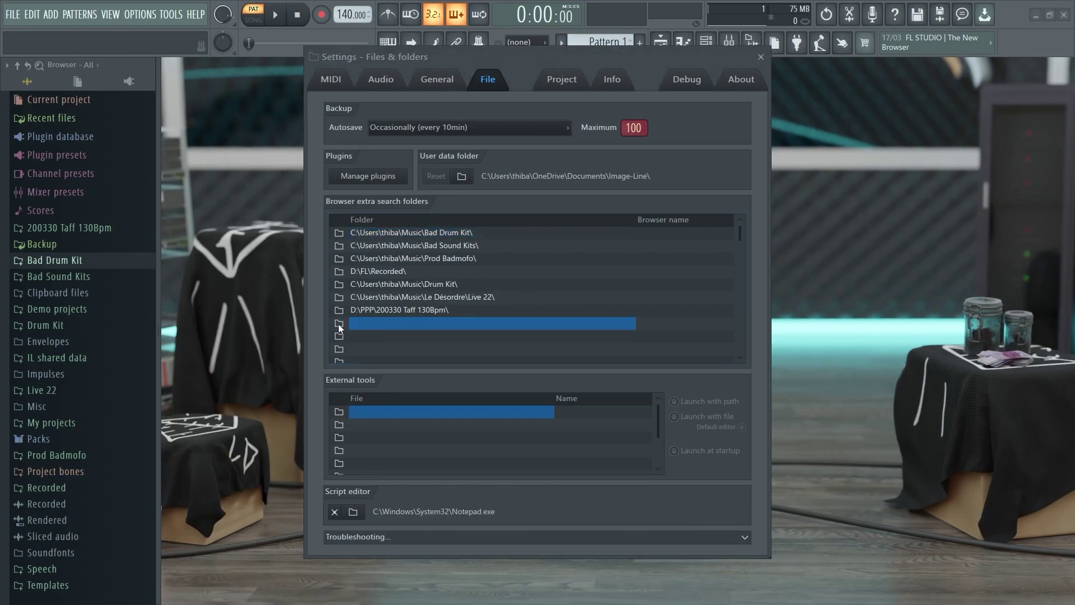
scroll(583, 303, "down", 1)
scroll(586, 302, "up", 1)
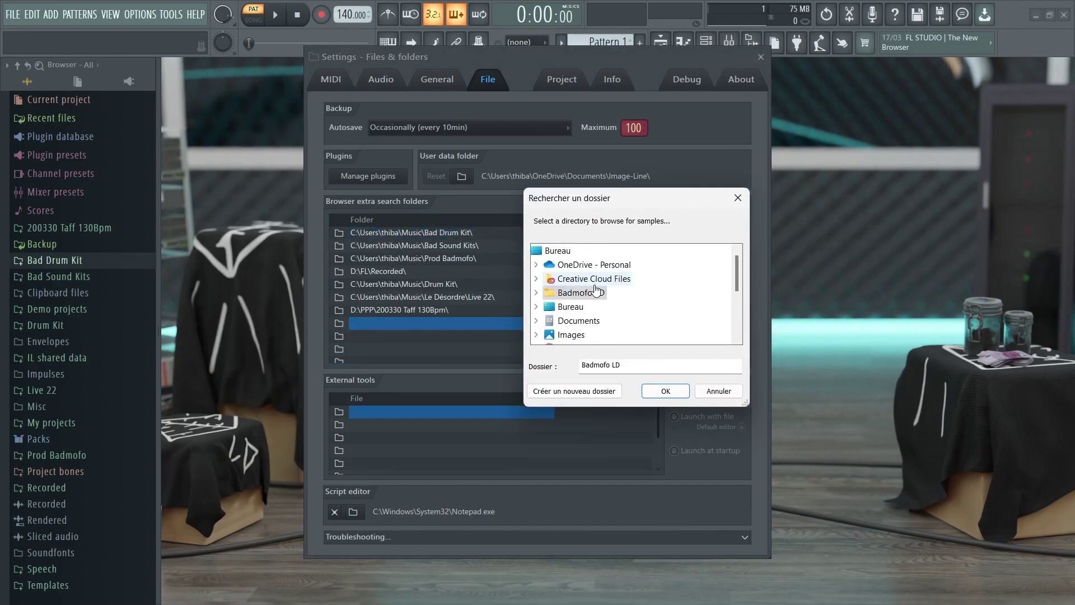
left_click(737, 198)
left_click(760, 57)
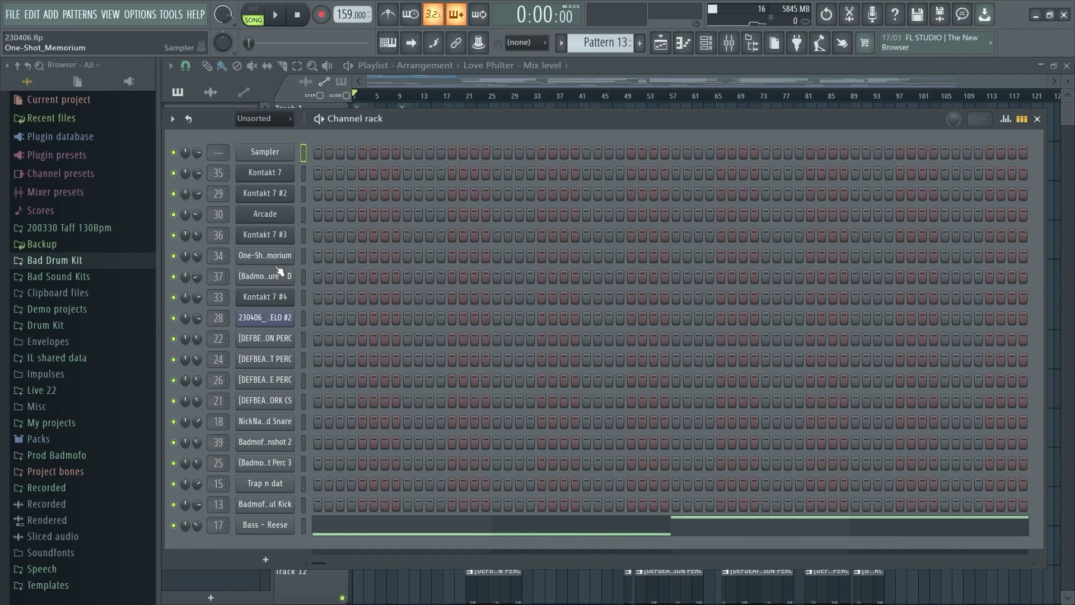
- Replace the One-Shot_Memorium channel's sample with Badmofo - Brass Bass from the Bass folder of Bad Drum Kit's pack 07
left_click(62, 261)
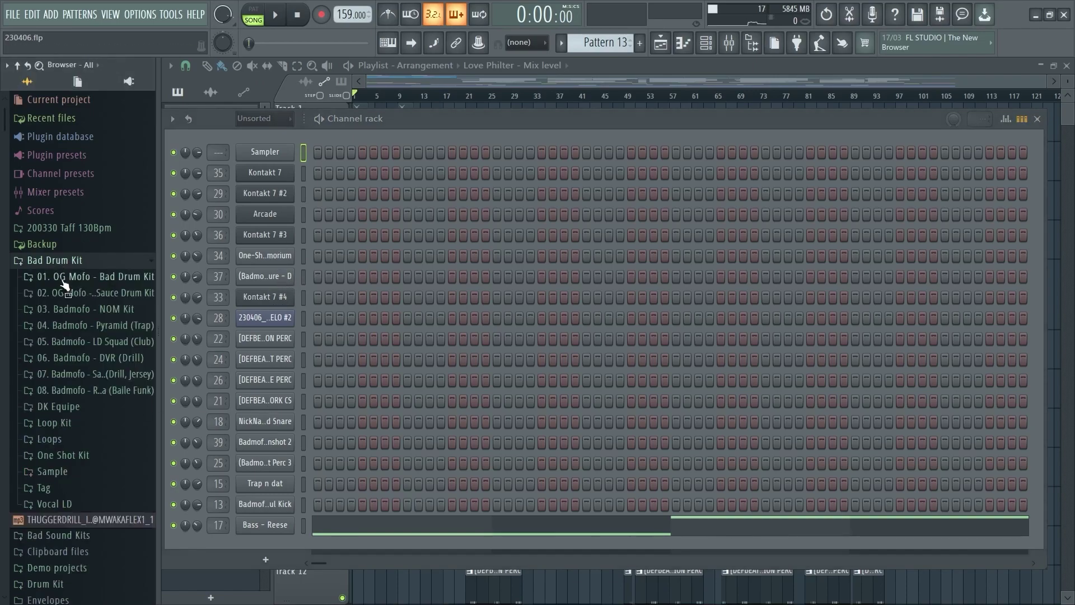
left_click(68, 374)
left_click(58, 320)
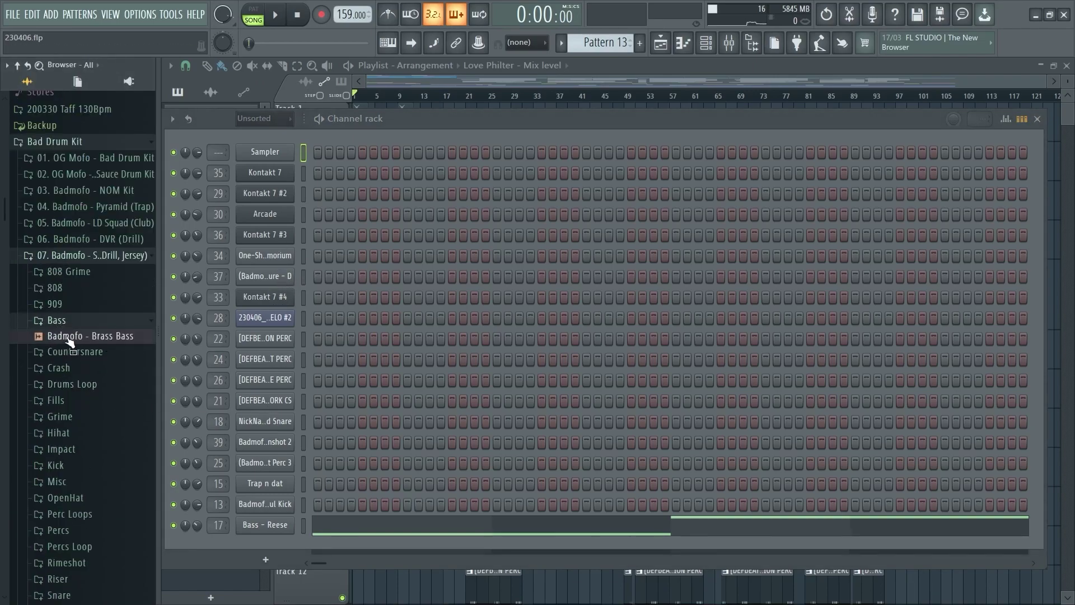
left_click_drag(67, 342, 267, 256)
- Preview Clap Cs from the Countersnare folder and load Classic Cs, Cypher Cs and Ghost Cs in turn into the Brass Bass channel
left_click(75, 352)
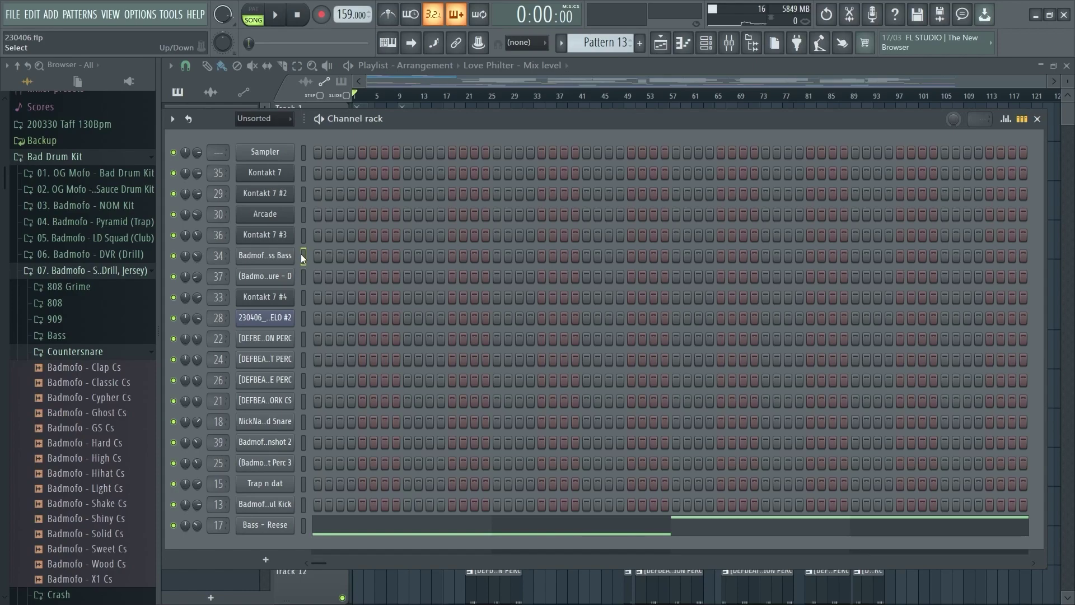
left_click(106, 368)
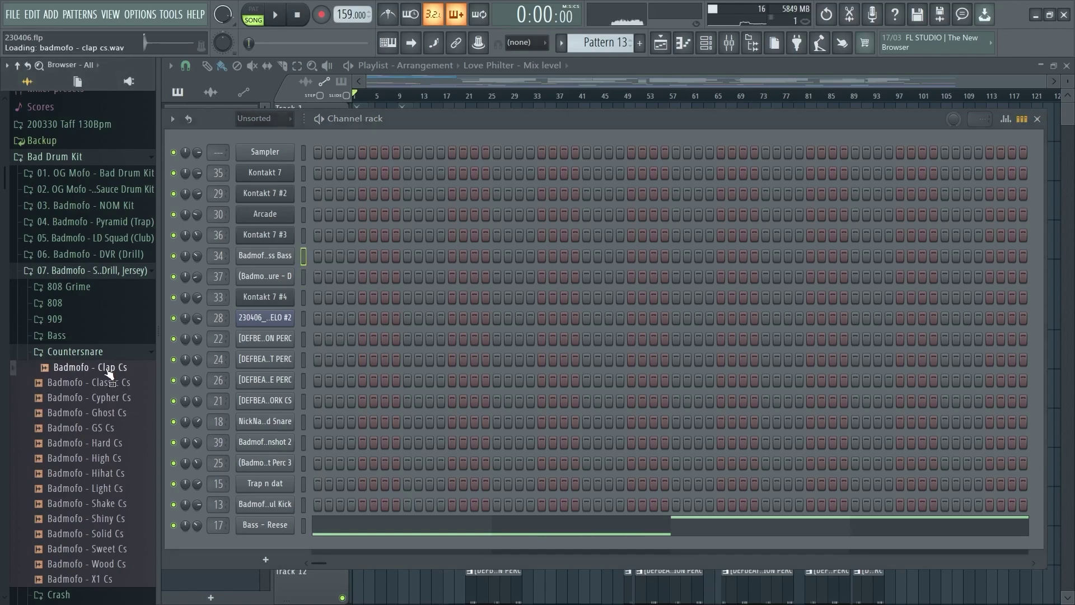
middle_click(101, 386)
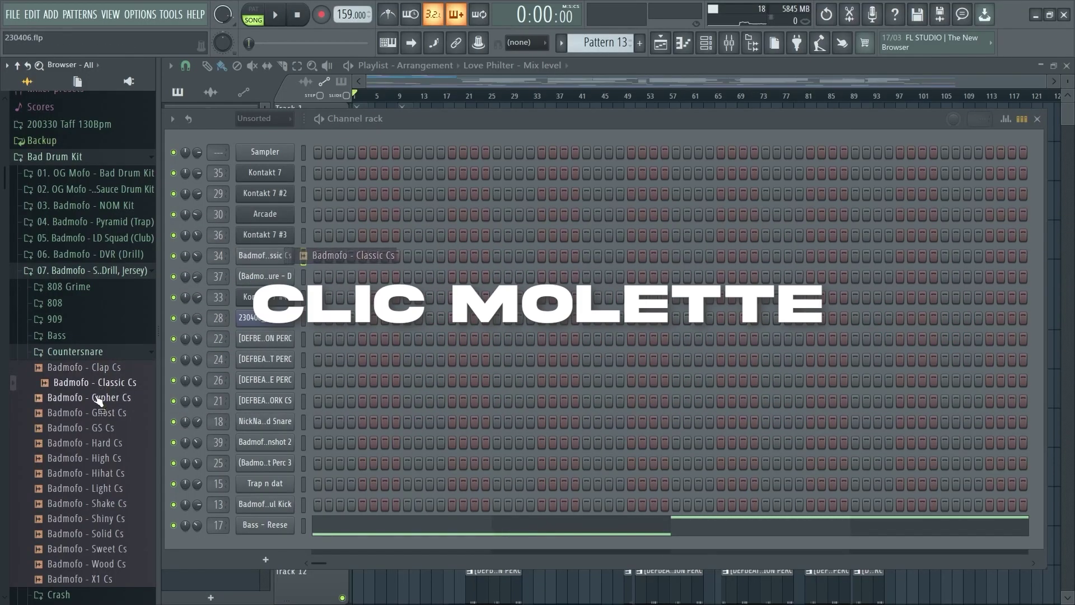
middle_click(99, 399)
middle_click(99, 414)
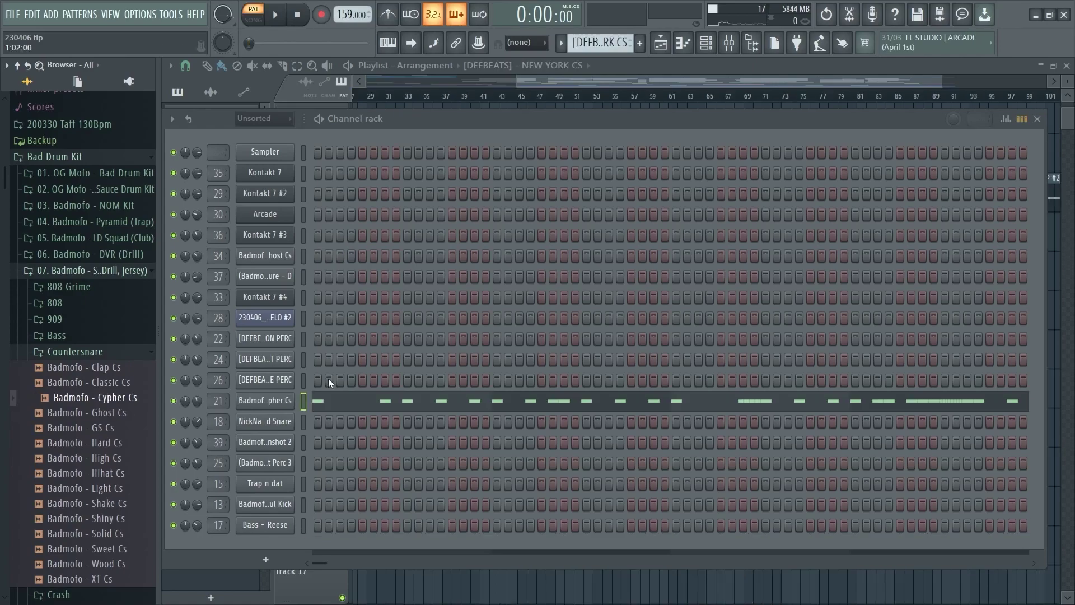
- Play the New York CS pattern while swapping its countersnare sample for Badmofo - Hard Cs and Badmofo - Shake Cs
key("space")
middle_click(76, 444)
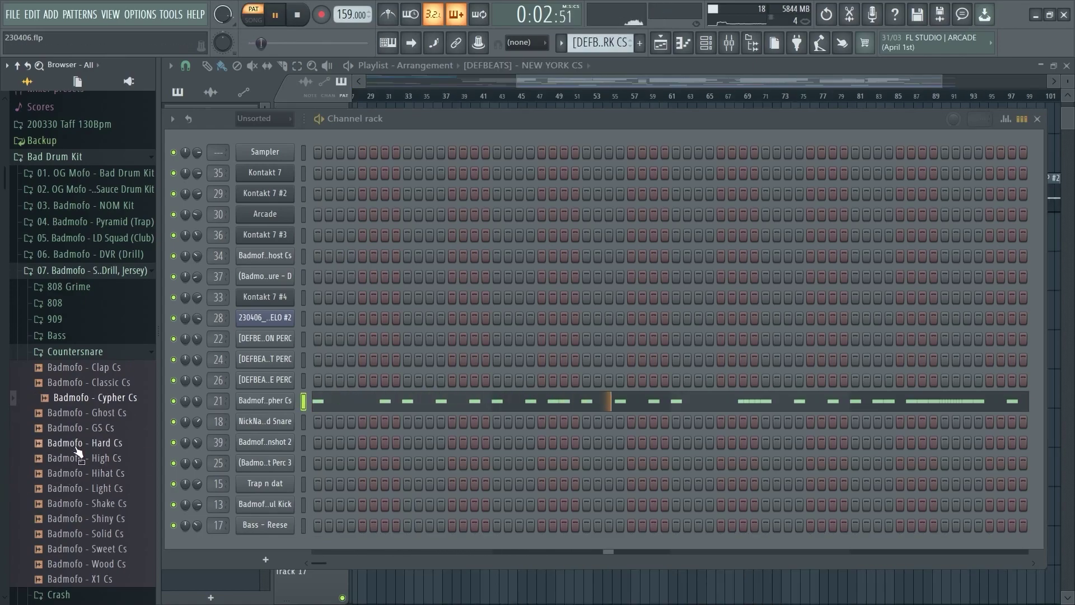
middle_click(79, 506)
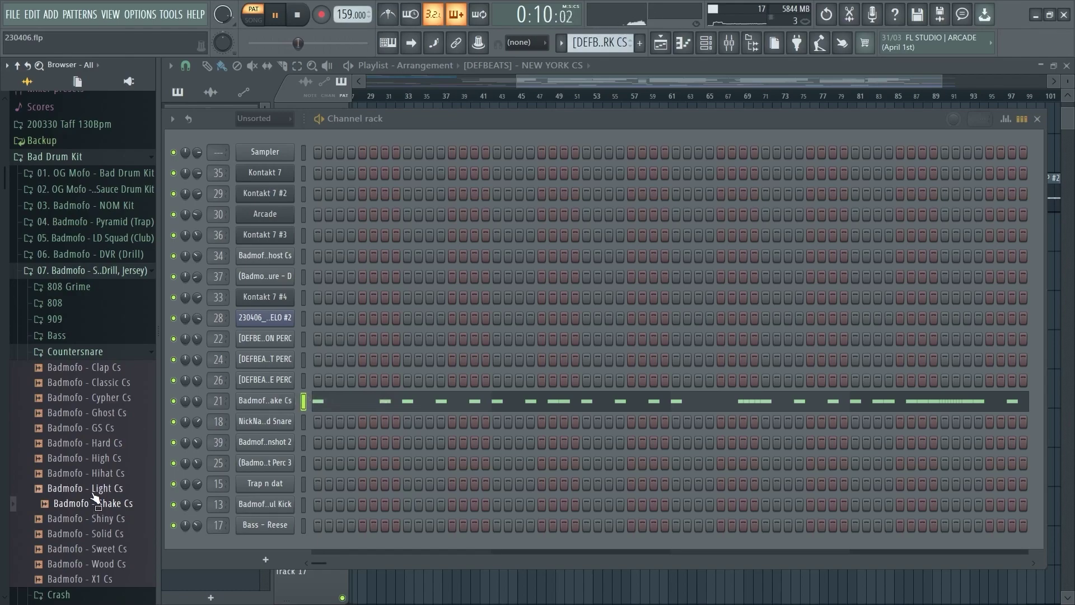
- Cycle the countersnare channel upward through the Light Cs, Hihat Cs and High Cs samples, and stop playback
key("shift+Up")
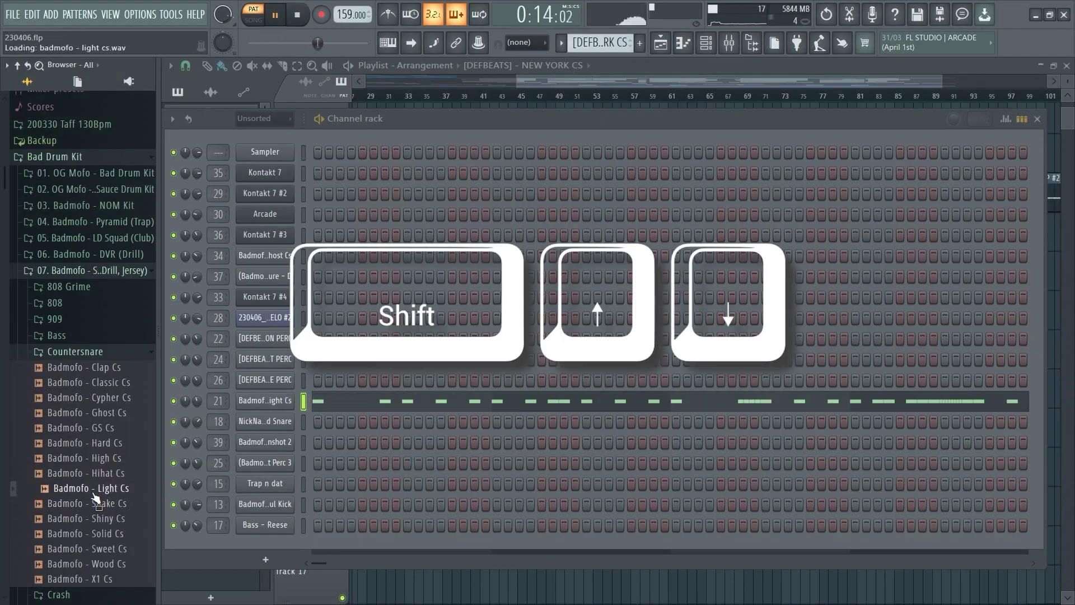
key("shift+Up")
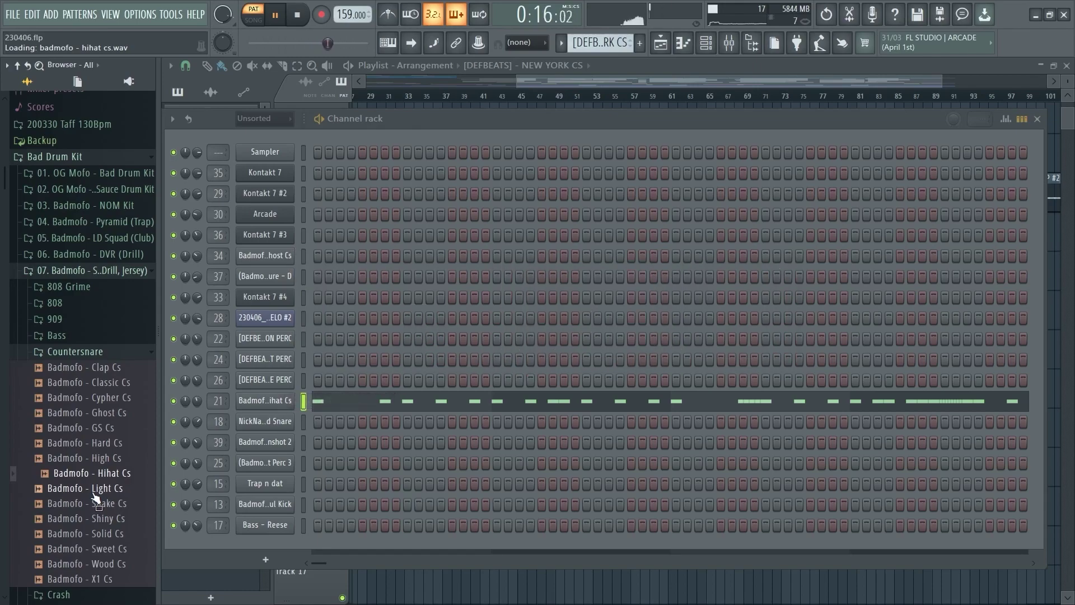
key("space")
key("shift+Up")
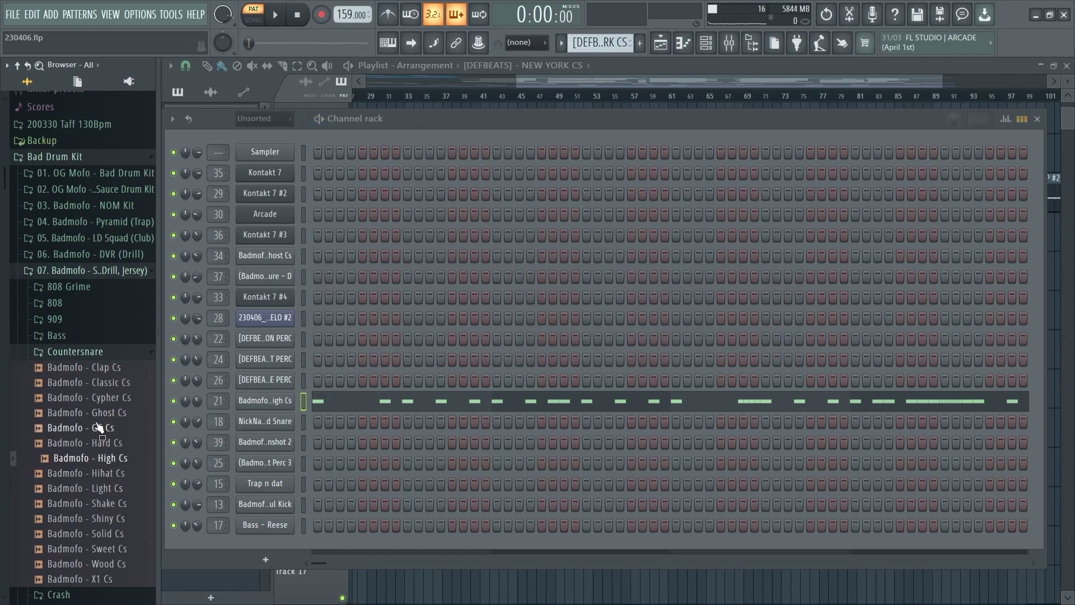
- Load Classic Cs, Solid Cs and Wood Cs in turn into the countersnare channel during playback, and collapse the Countersnare folder
left_click(90, 382, "ctrl")
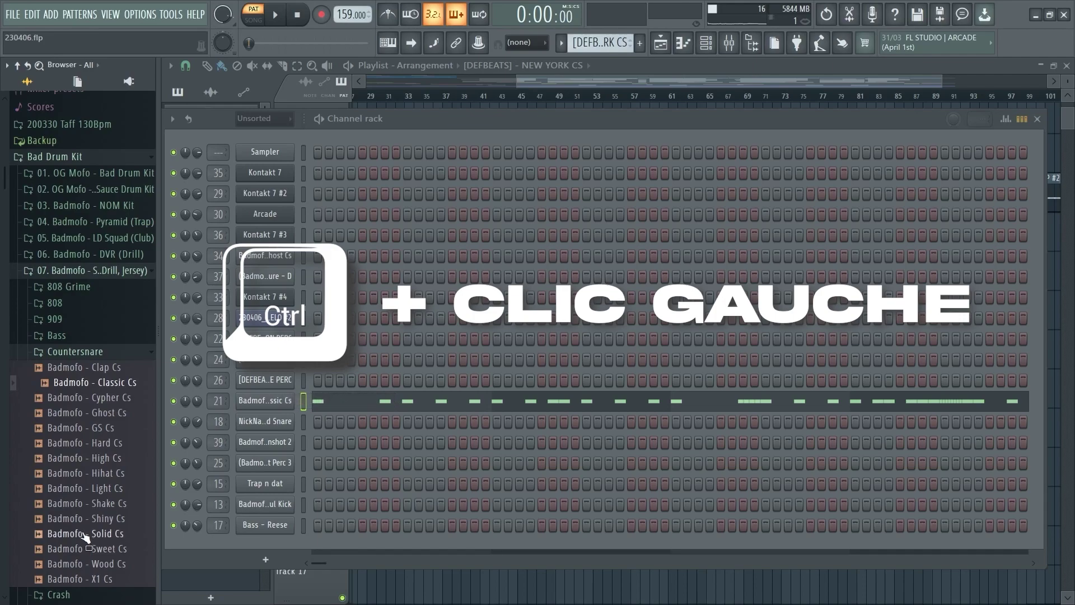
left_click(84, 535, "ctrl")
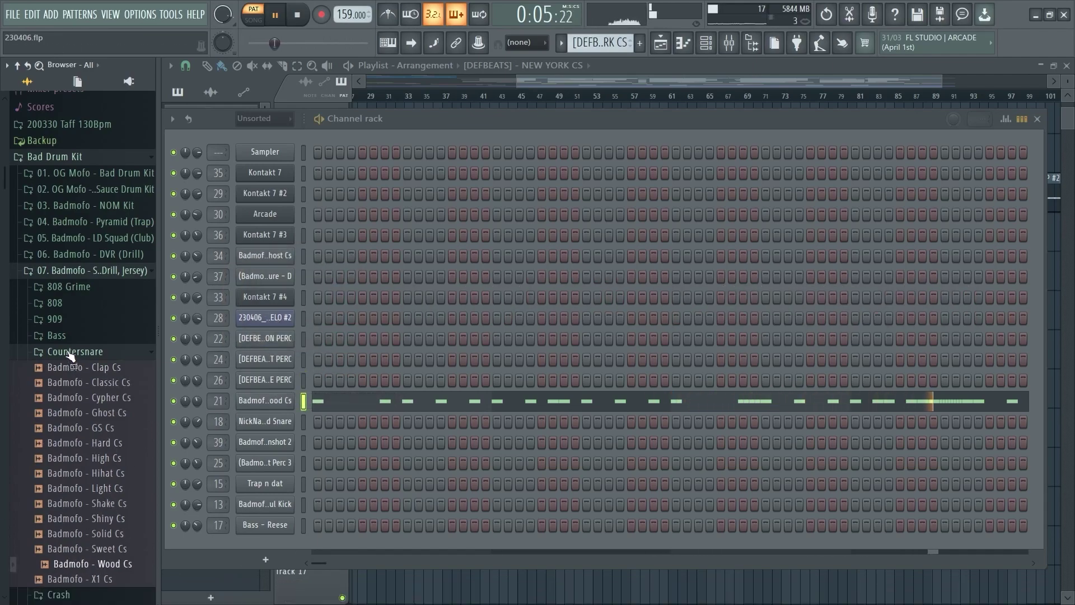
left_click(70, 353)
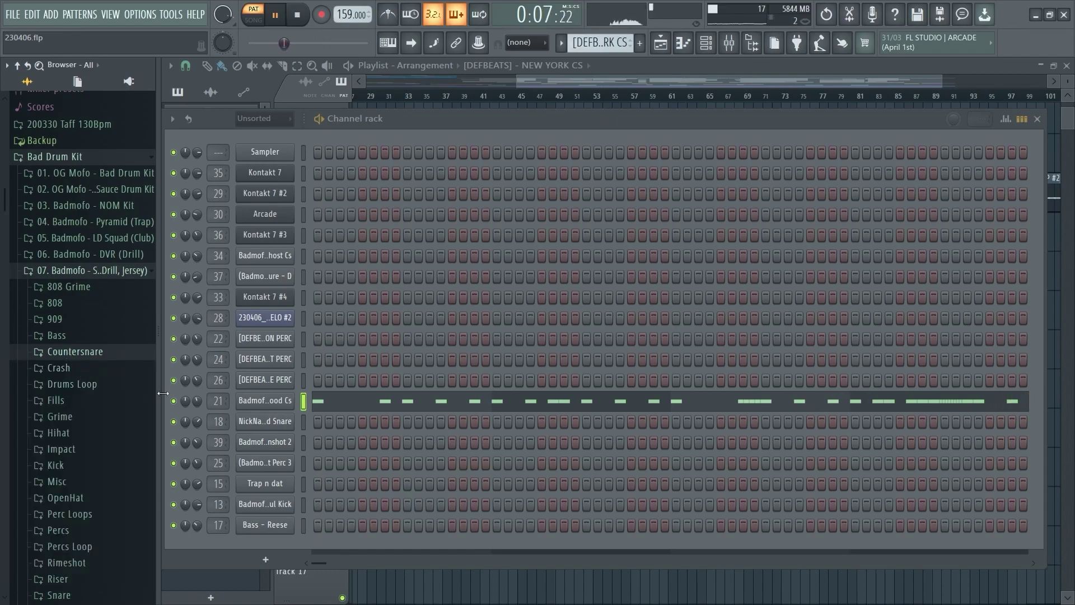
left_click(90, 351)
left_click(94, 352)
key("space")
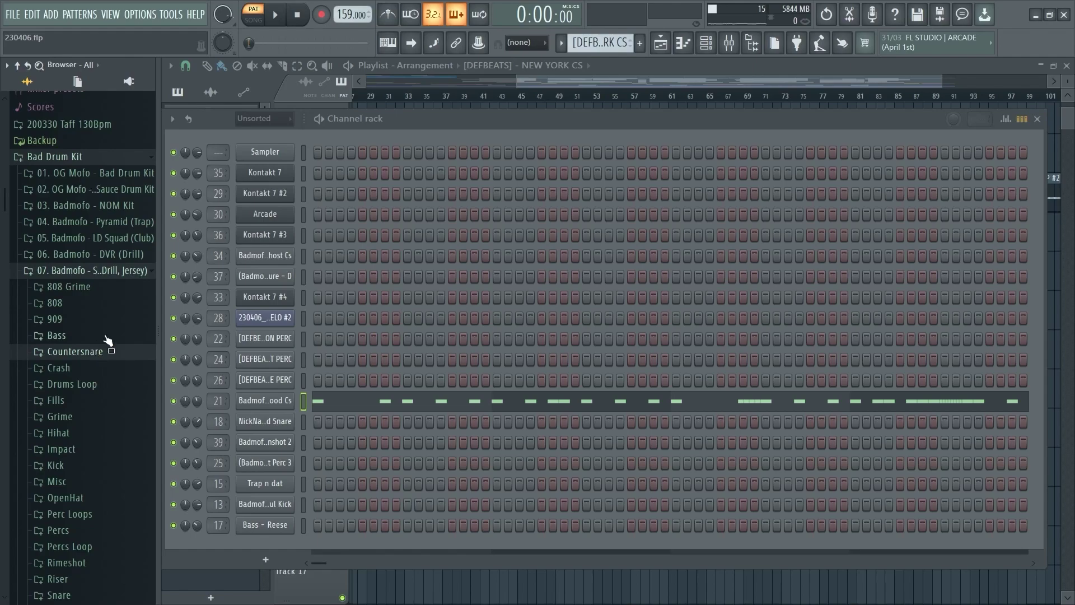
- Collapse the seventh Badmofo drum kit folder and look through the saved project versions in the Backup folder before closing it
left_click(61, 270)
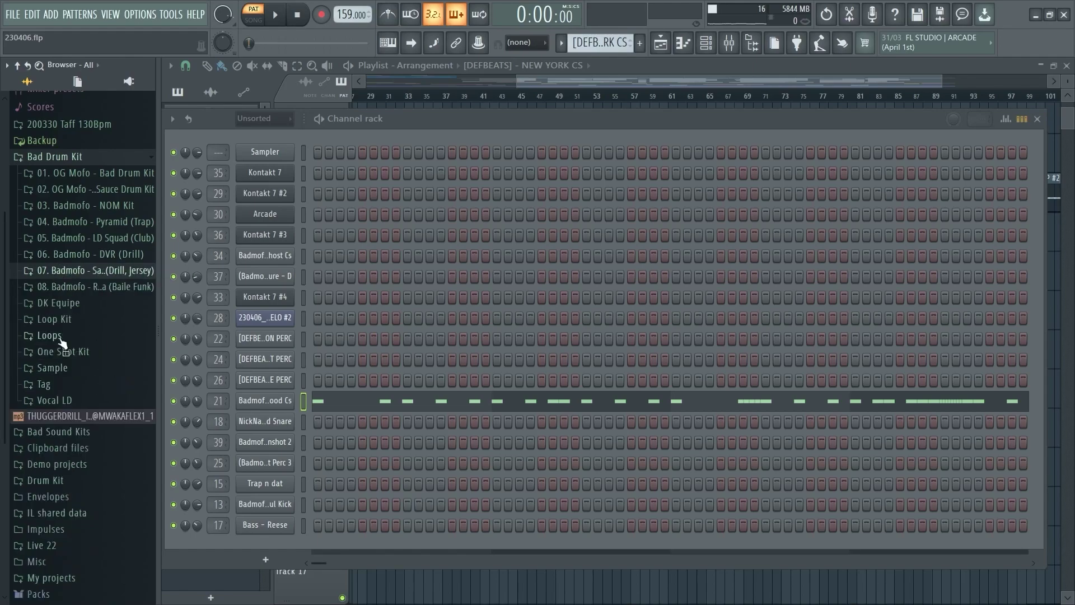
left_click(47, 141)
scroll(90, 414, "down", 4)
scroll(94, 426, "up", 4)
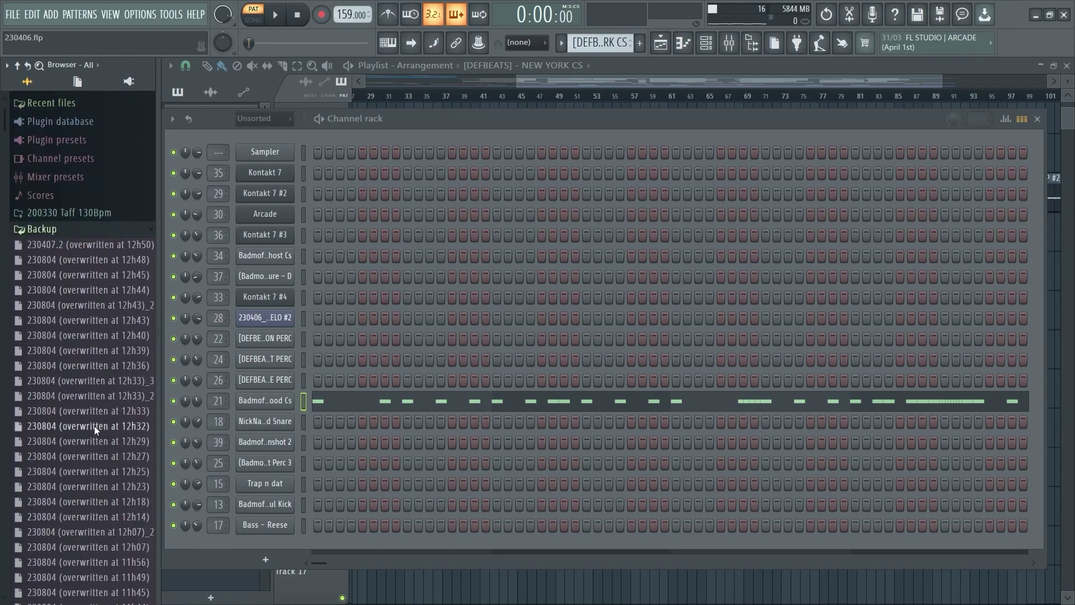
scroll(95, 386, "down", 3)
scroll(92, 381, "up", 4)
scroll(97, 376, "down", 3)
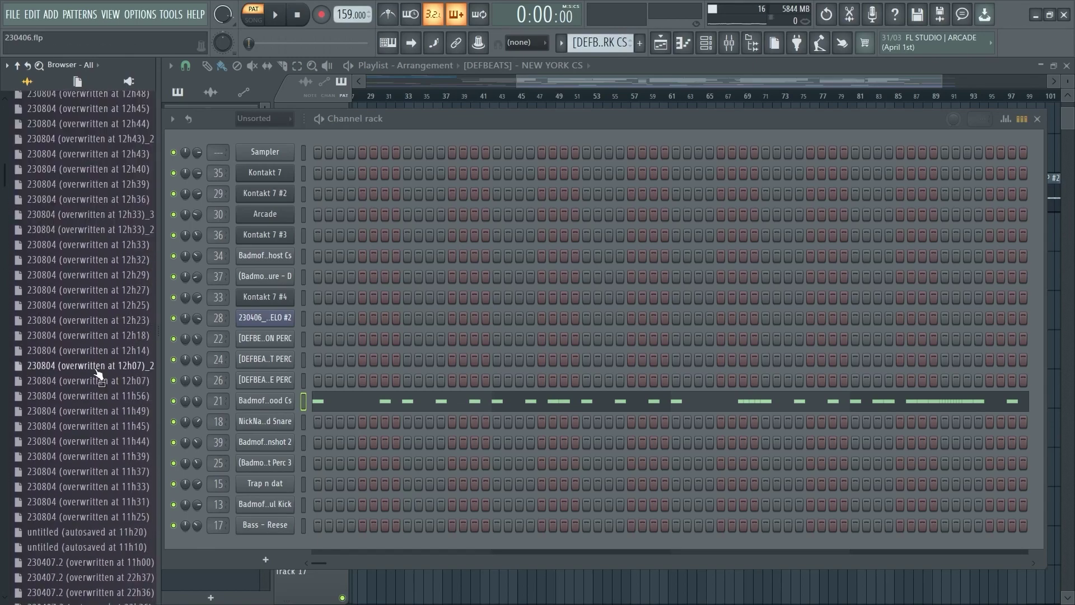
scroll(112, 352, "up", 3)
left_click(63, 245)
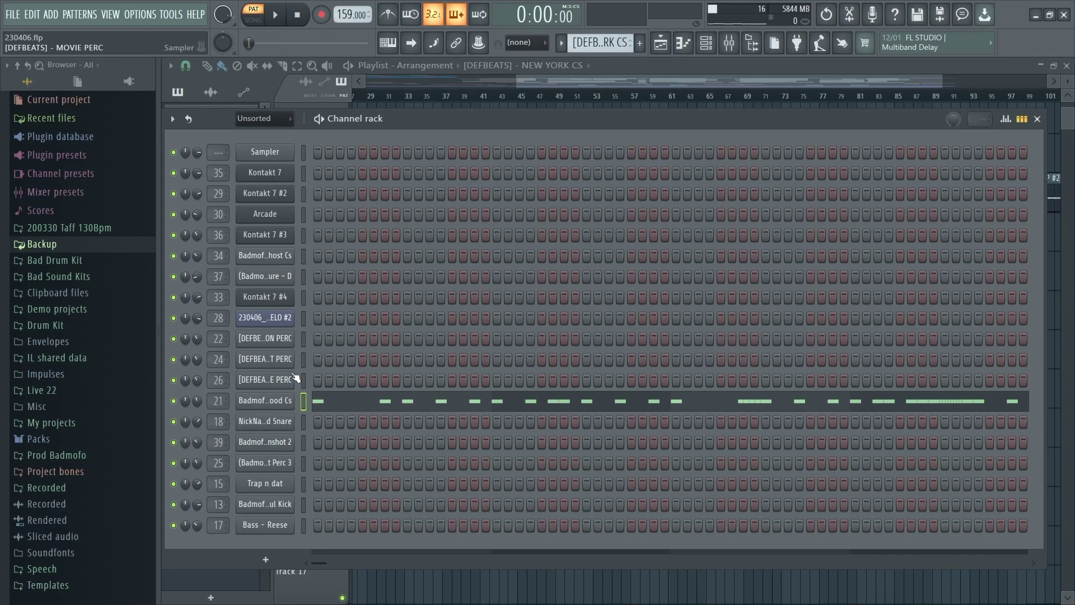
- Move the Wood Cs channel up and down the channel rack, placing it directly below the NickNamez snare channel
key("alt+Up")
key("alt+Up")
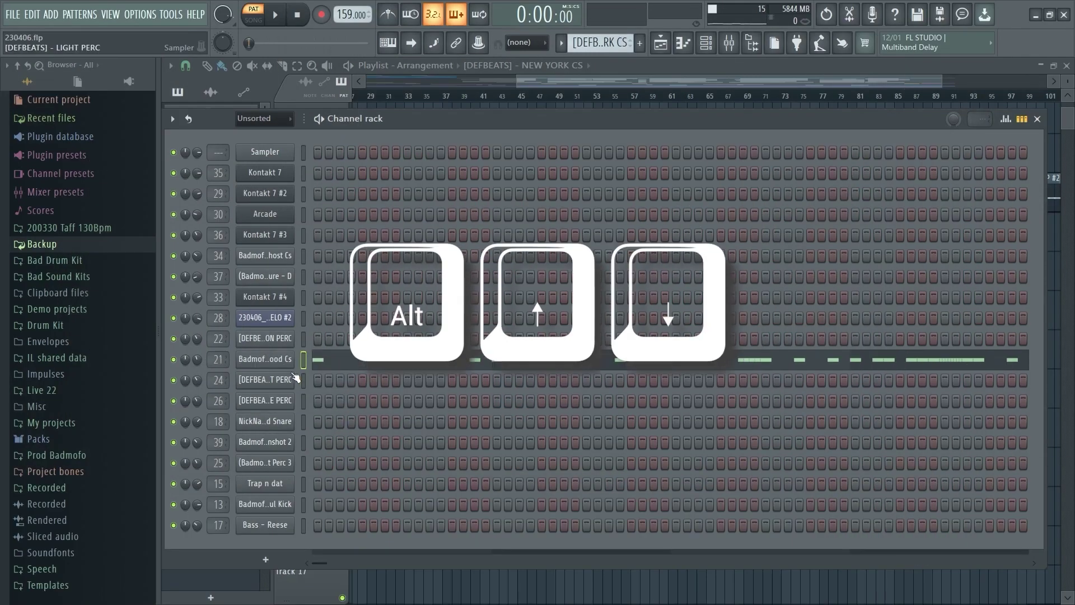
key("alt+Down")
key("alt+Down")
key("alt+Down")
key("alt+Down")
key("alt+Down")
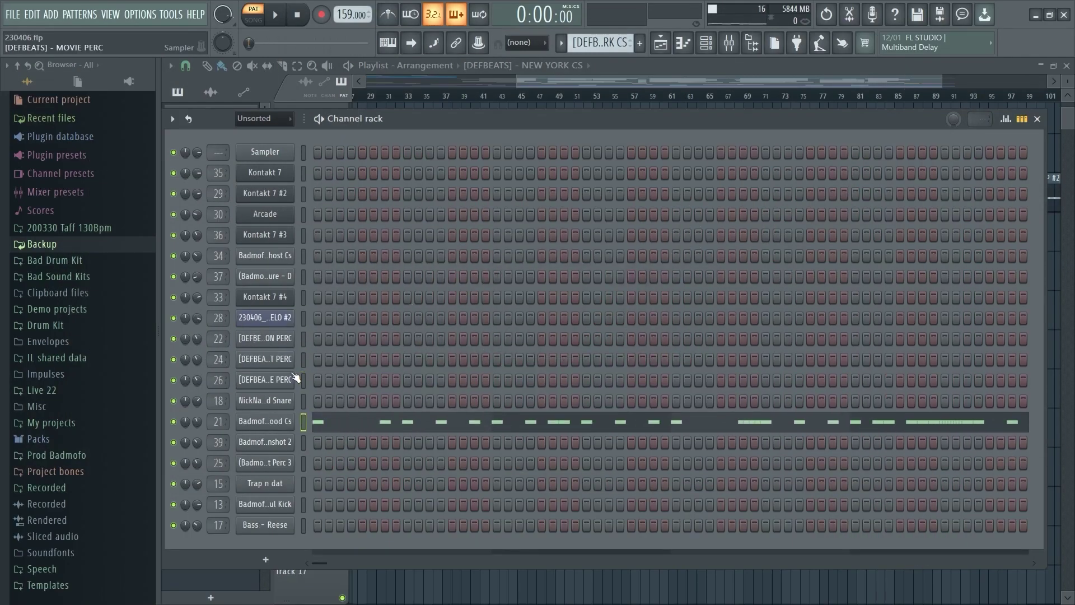
key("alt+Up")
key("alt+Up")
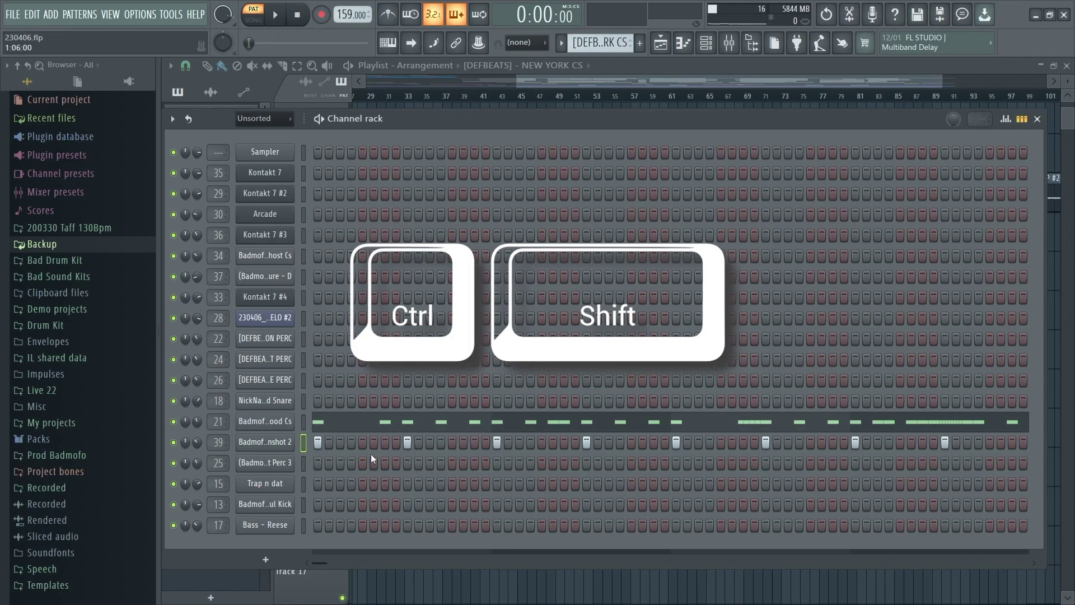
- Shift the Gunshot 2 channel's steps repeatedly to the right and back, ending one step earlier than the original pattern
key("ctrl+shift+Right")
key("ctrl+shift+Right")
key("ctrl+shift+Right")
key("ctrl+shift+Left")
key("ctrl+shift+Left")
key("ctrl+shift+Left")
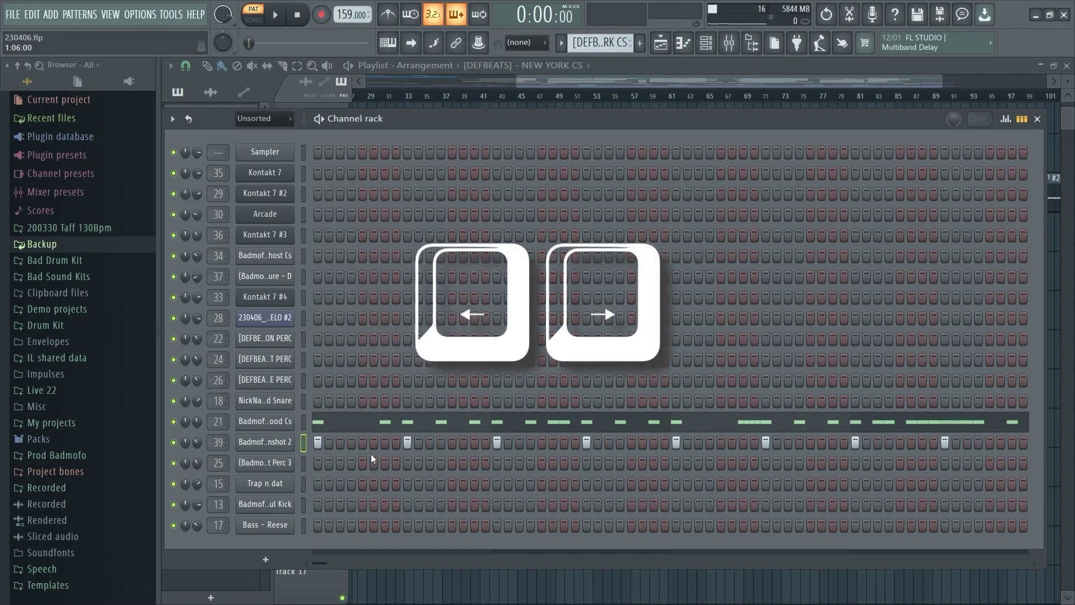
key("ctrl+shift+Right")
key("ctrl+shift+Right")
key("ctrl+shift+Right")
key("ctrl+shift+Left")
key("ctrl+shift+Left")
key("ctrl+shift+Left")
key("ctrl+shift+Left")
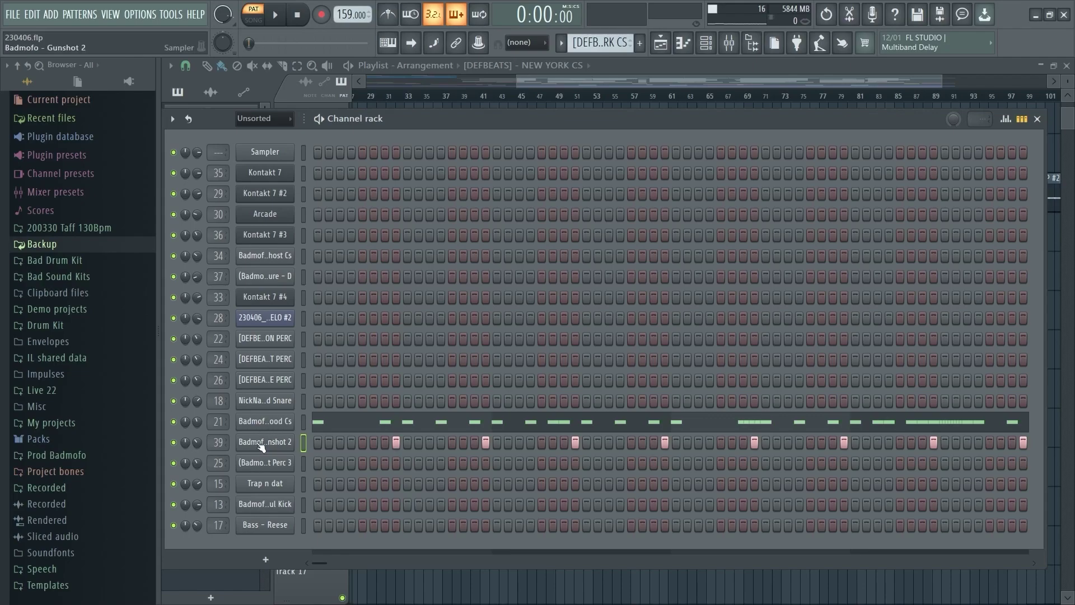
- Cut the Gunshot 2 steps and paste them into the Movie Perc channel, and copy them back to Gunshot 2
left_click(304, 425)
key("ctrl+x")
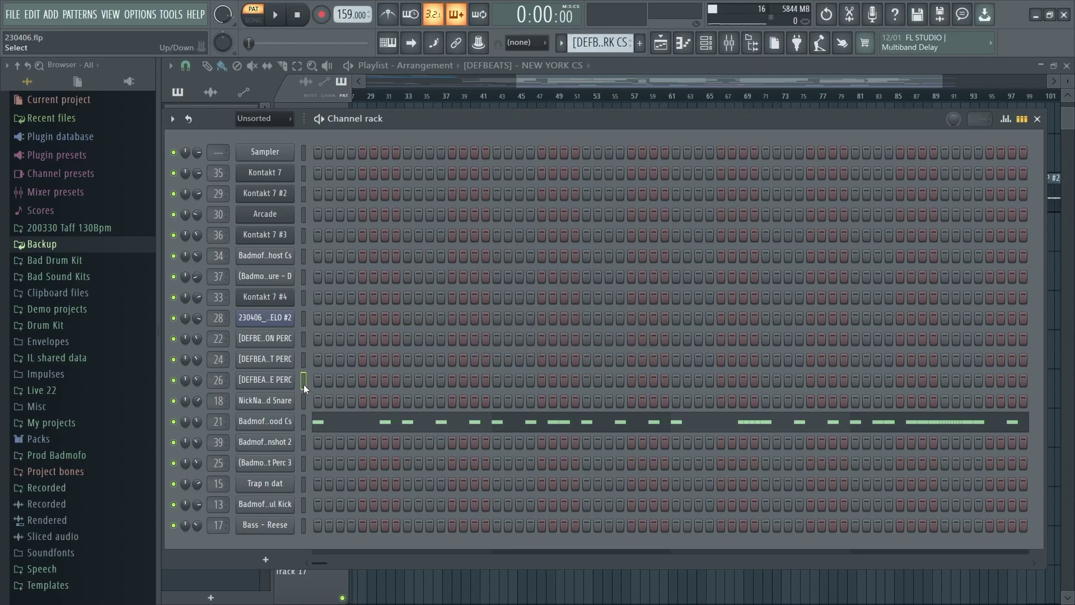
key("ctrl+v")
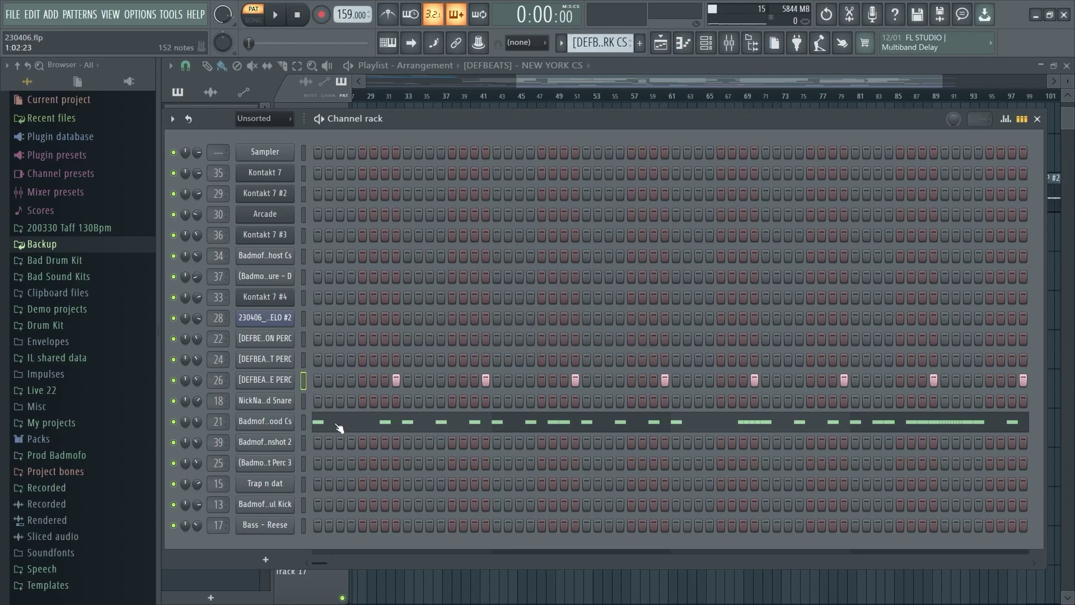
key("ctrl+c")
left_click(304, 443)
key("ctrl+v")
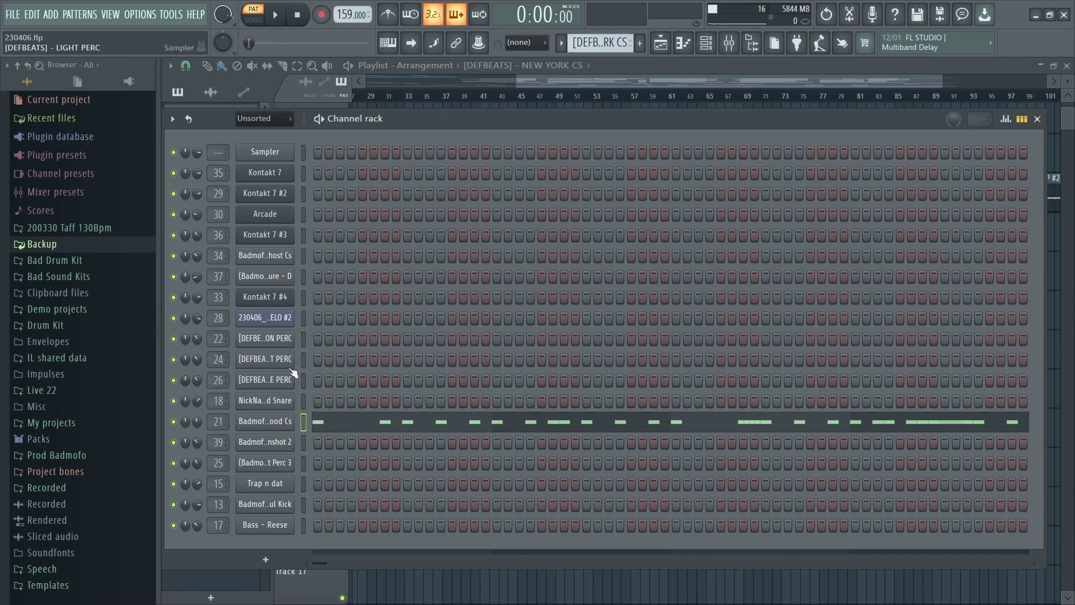
- Select the Wood Cs channel, view the Open Hat and Hihat tracks in the mixer, and return to the channel rack
left_click(302, 422)
key("ctrl+l")
key("F9")
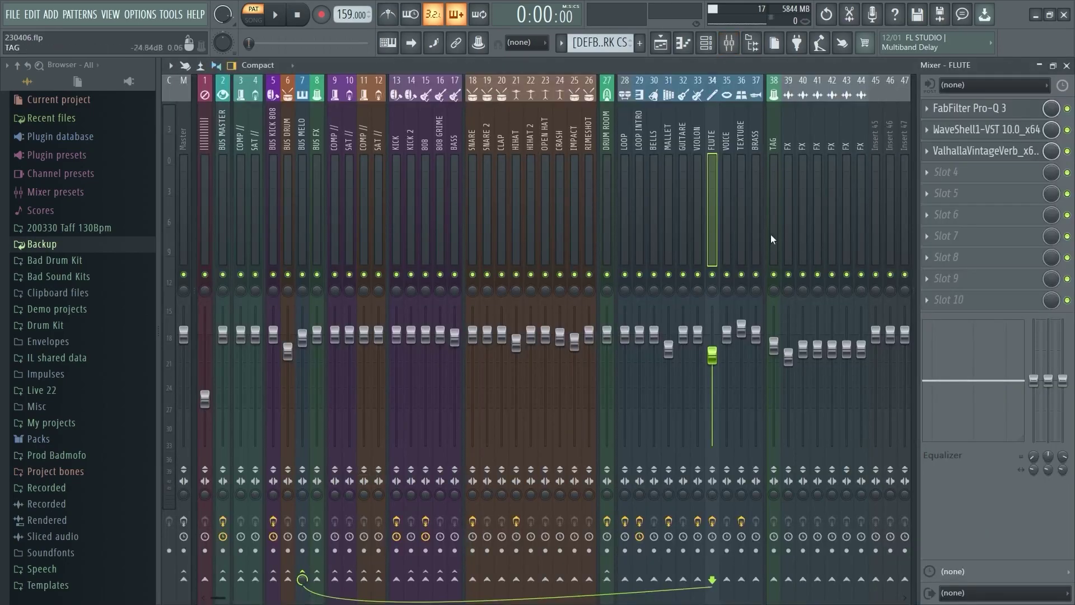
left_click(541, 145)
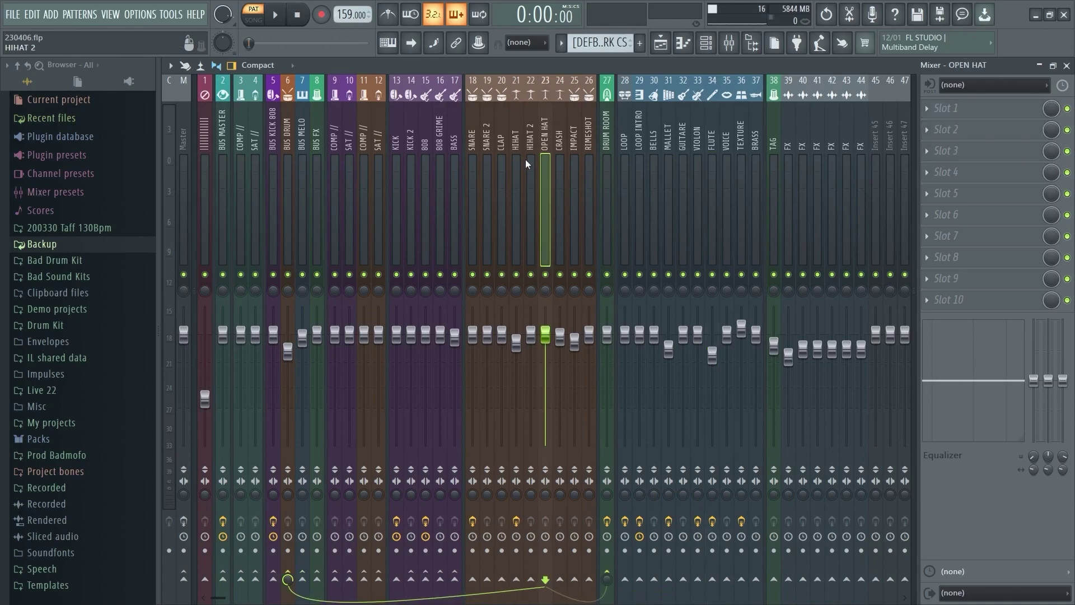
left_click(519, 140)
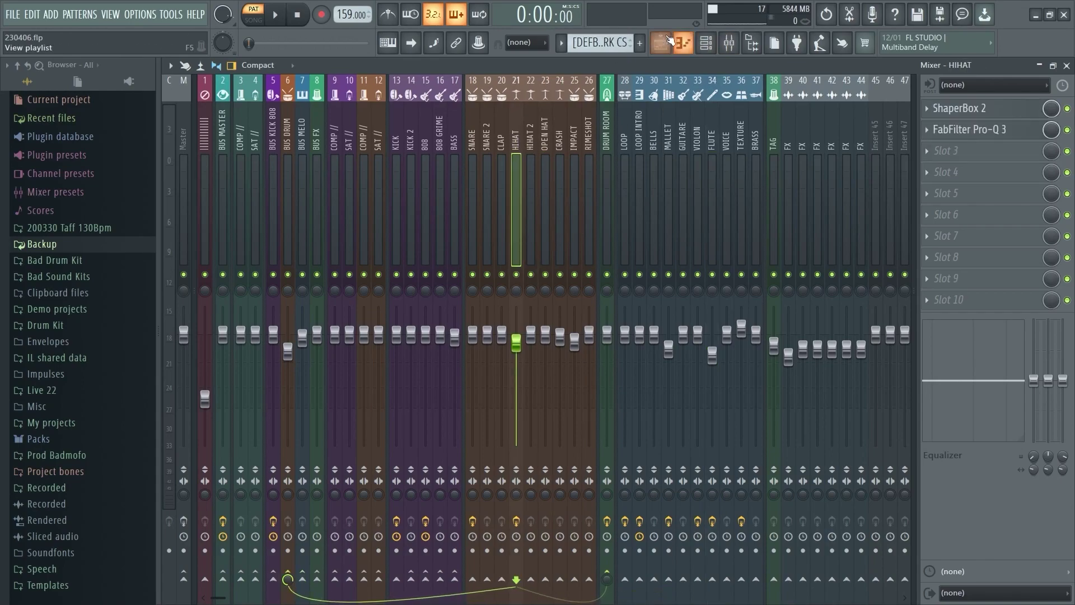
left_click(711, 45)
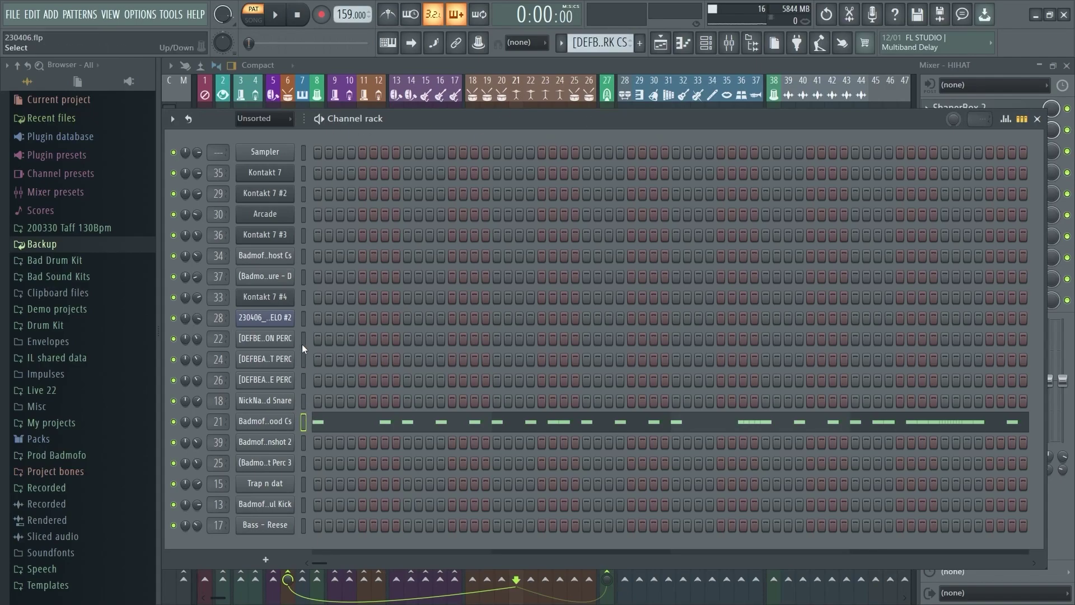
- Select the channels from Light Perc through Impact Perc 3 and route them to mixer tracks 45 to 50
left_click_drag(304, 343, 301, 384)
left_click(303, 465)
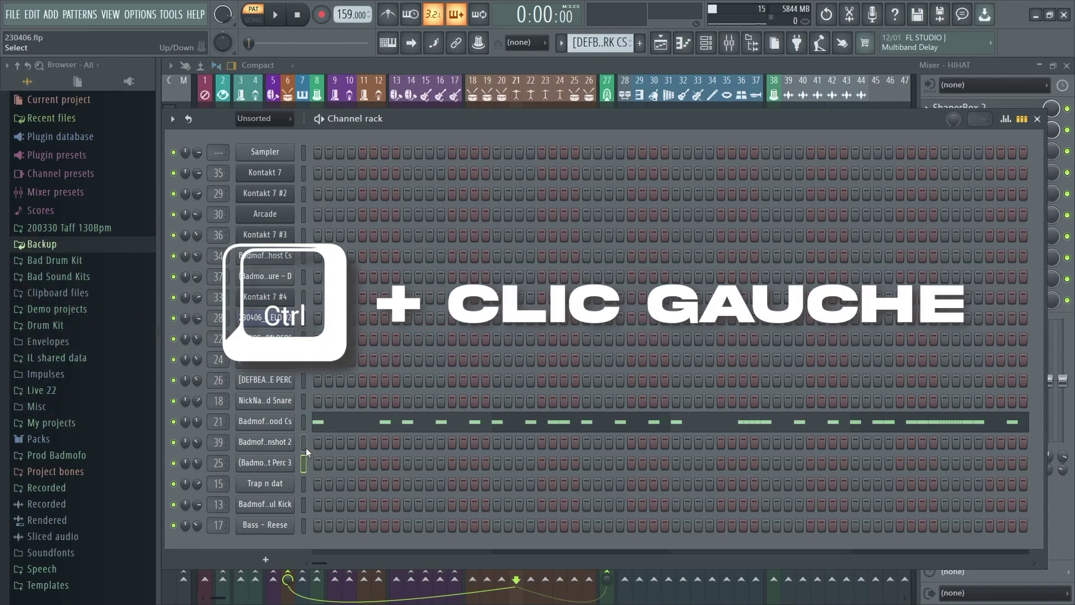
left_click(304, 360, "ctrl")
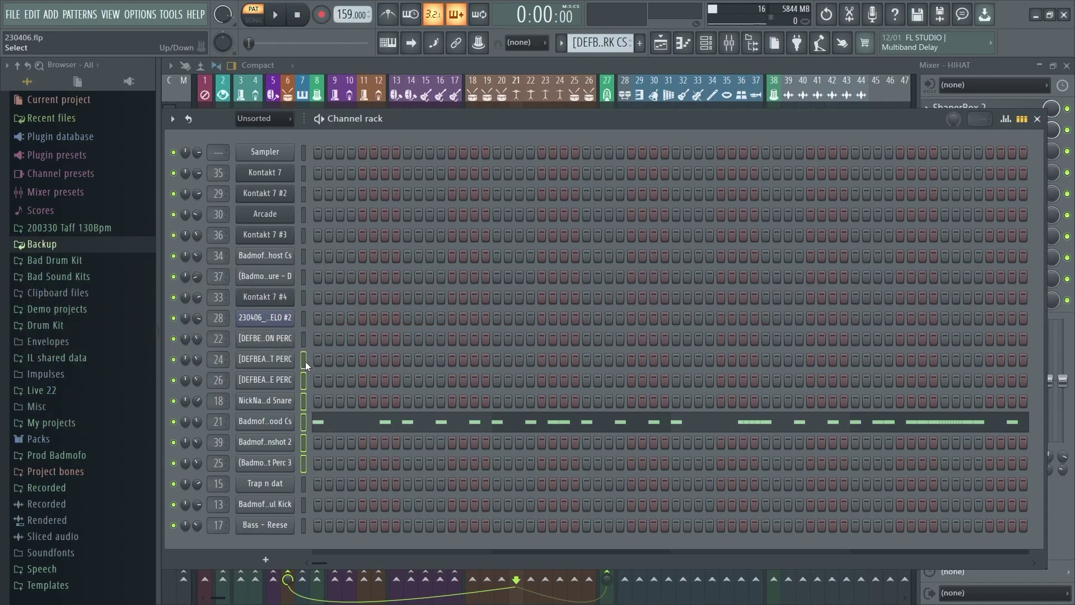
key("ctrl+l")
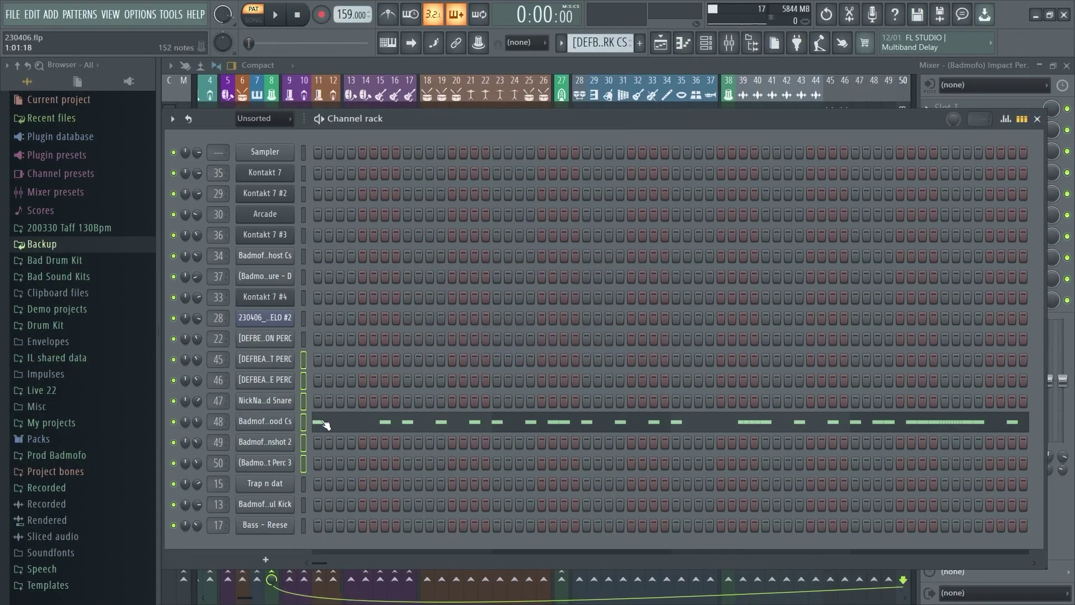
- Select only the MELO #2 channel, and open the Light Perc channel's name editor and cancel it
left_click(304, 319)
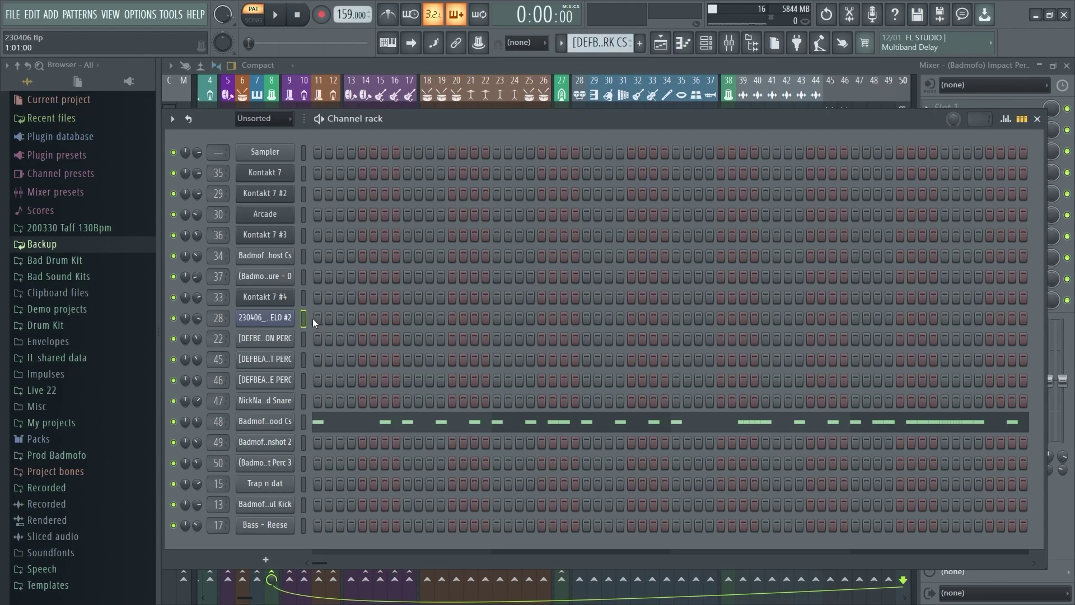
middle_click(267, 361)
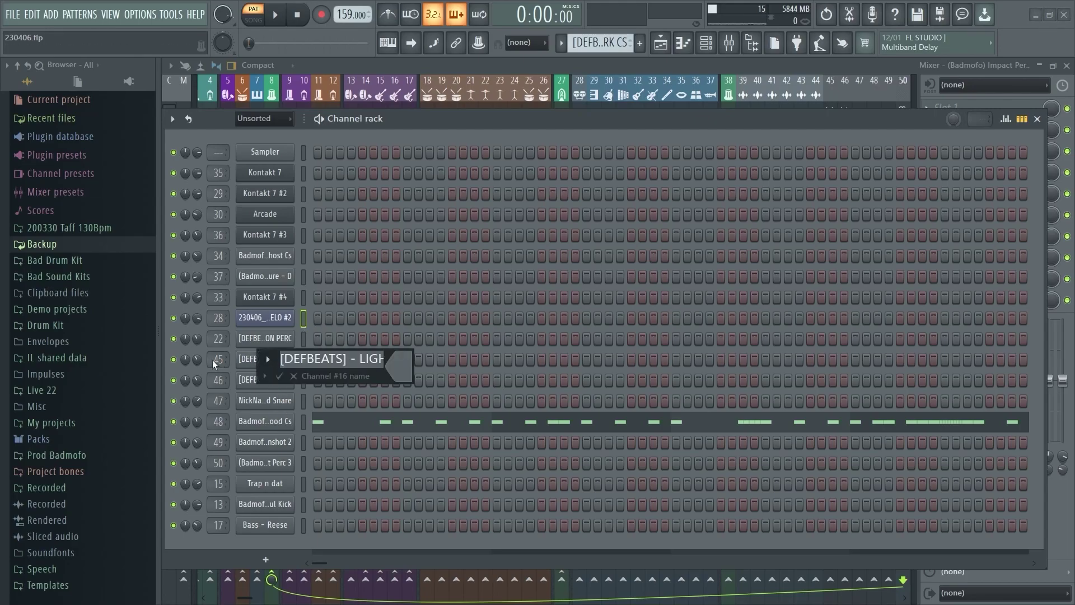
left_click(295, 376)
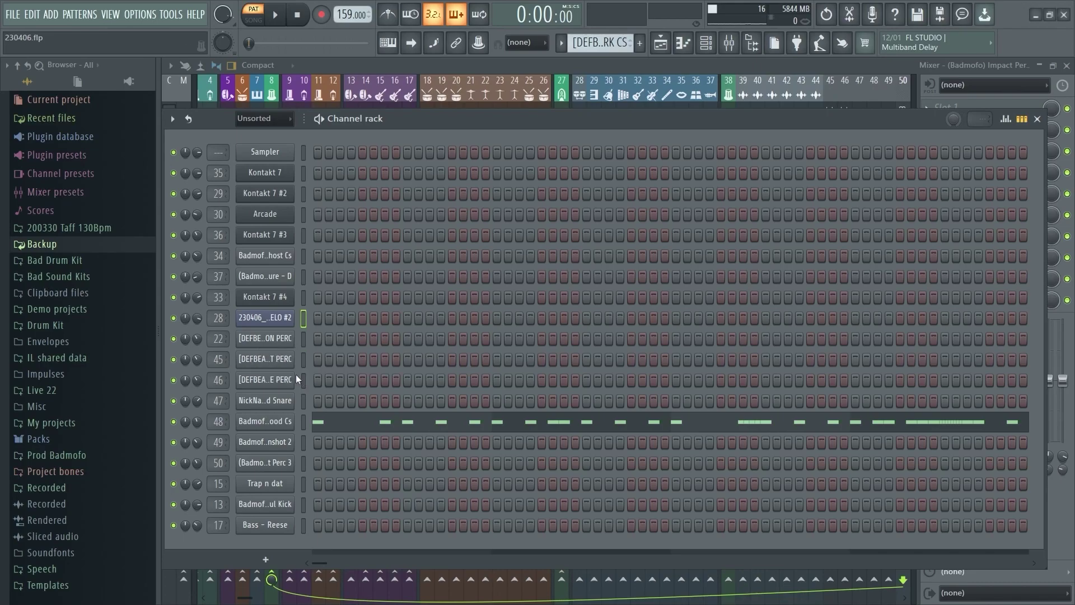
- Delete the two percussion channels directly below MELO #2 and turn off future deletion confirmations
right_click(270, 338)
key("d")
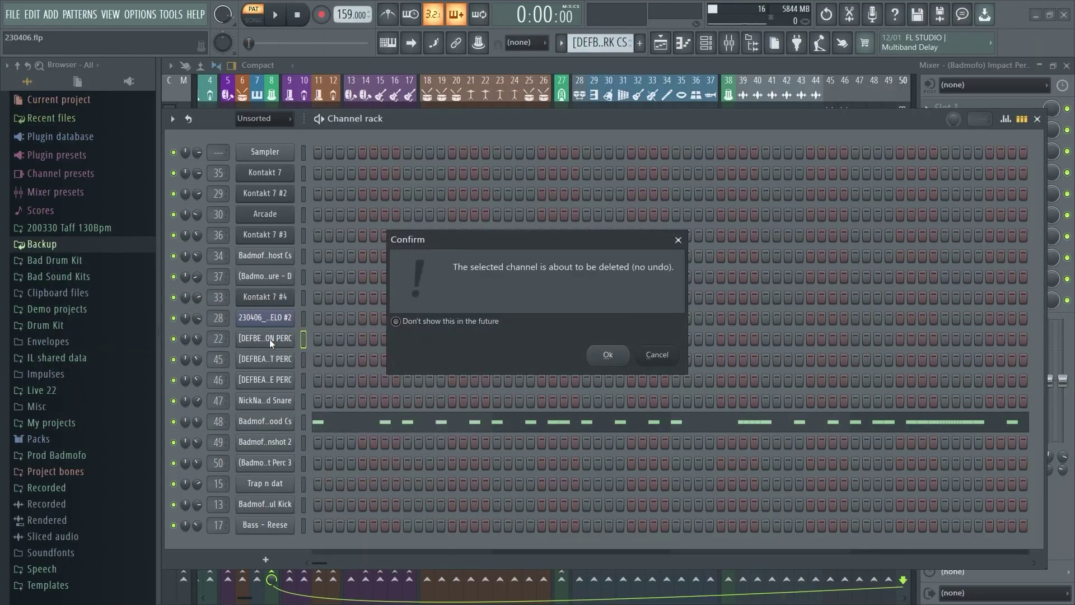
left_click(432, 324)
key("Return")
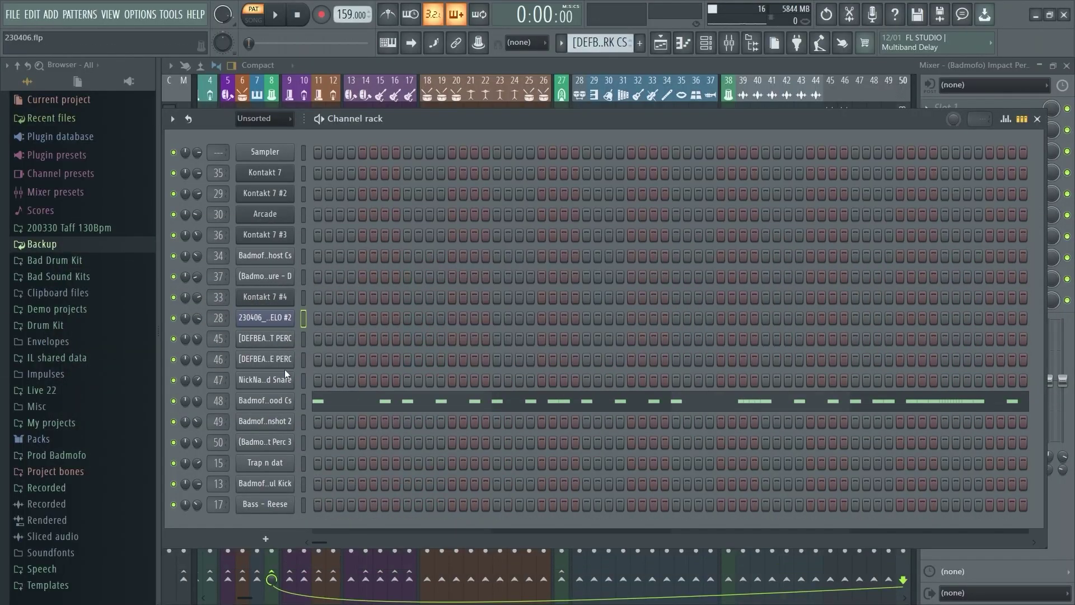
right_click(268, 336)
key("d")
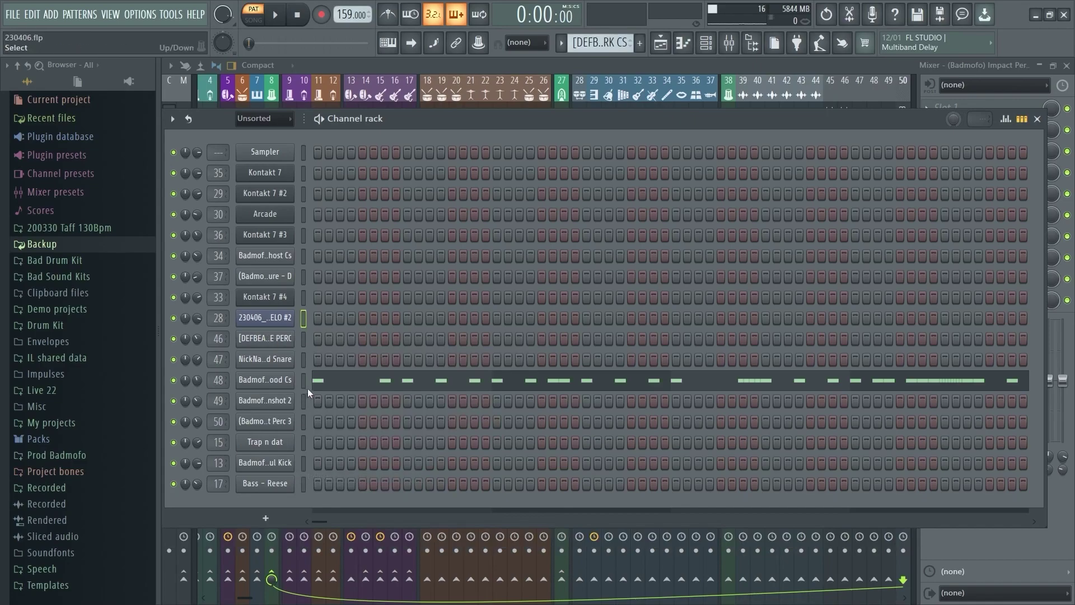
- Clone the NickNamez snare channel and the Kontakt 7 #4 channel
left_click(275, 362)
key("alt+c")
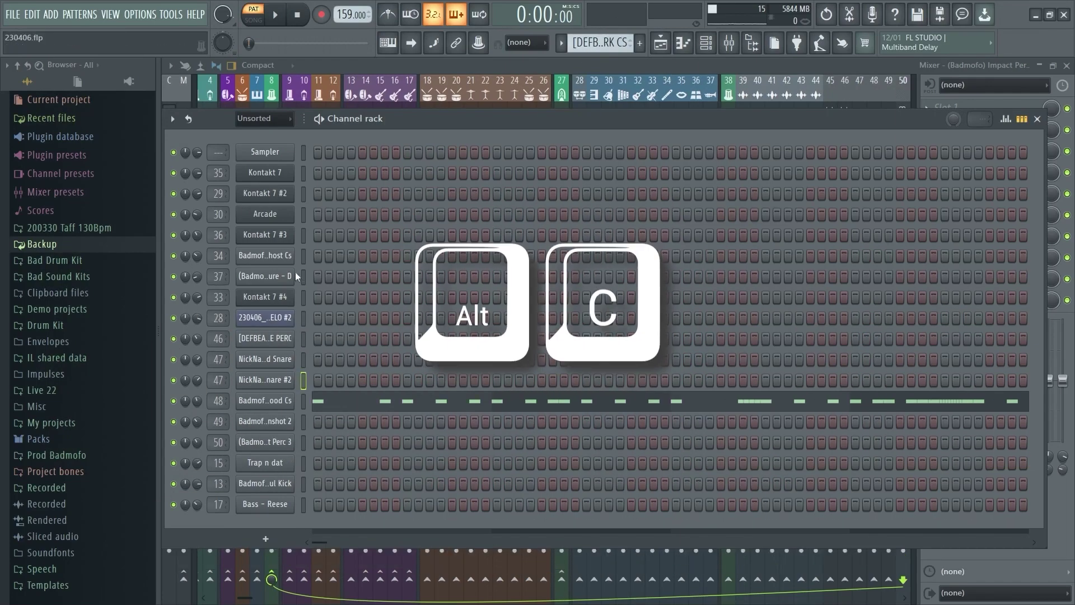
left_click(303, 298)
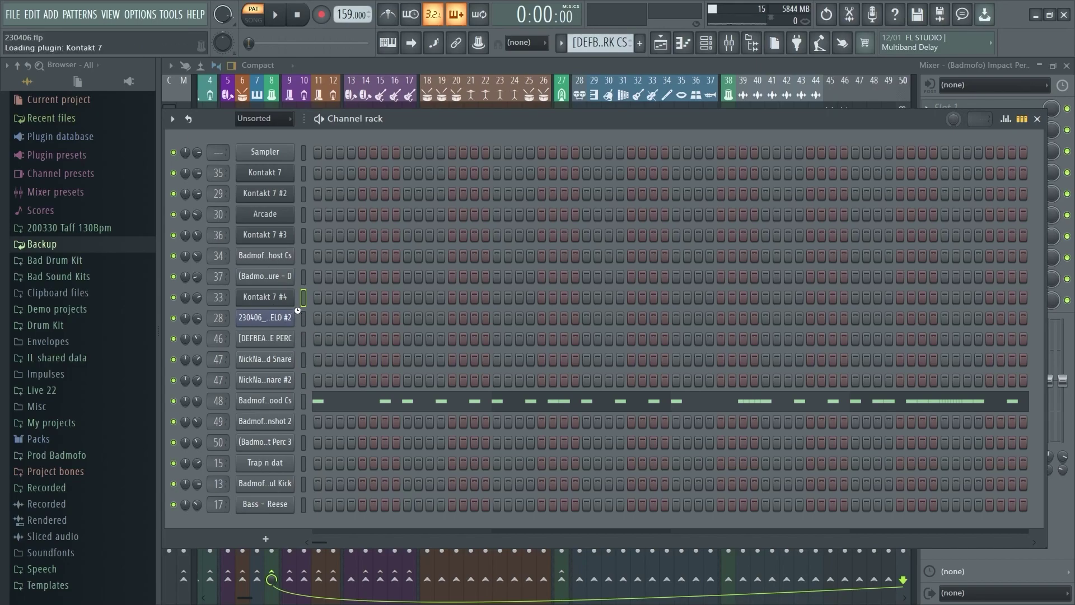
key("alt+c")
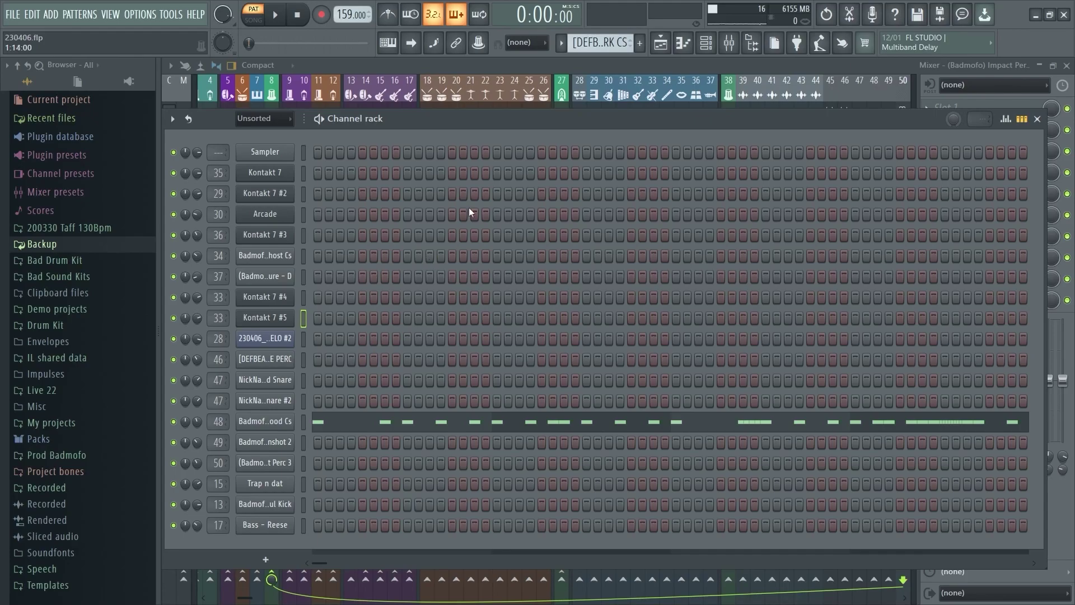
- Step back and forth through the project's patterns, including New York CS, Gunshot 2 and the NickNamez snare
scroll(600, 43, "up", 1)
scroll(601, 43, "down", 1)
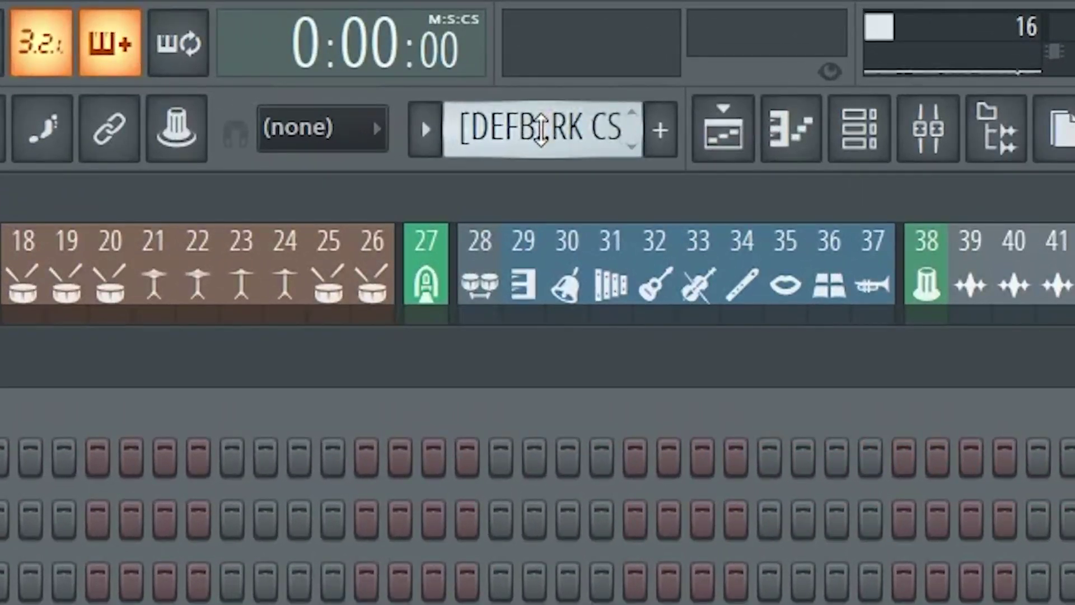
scroll(541, 130, "down", 1)
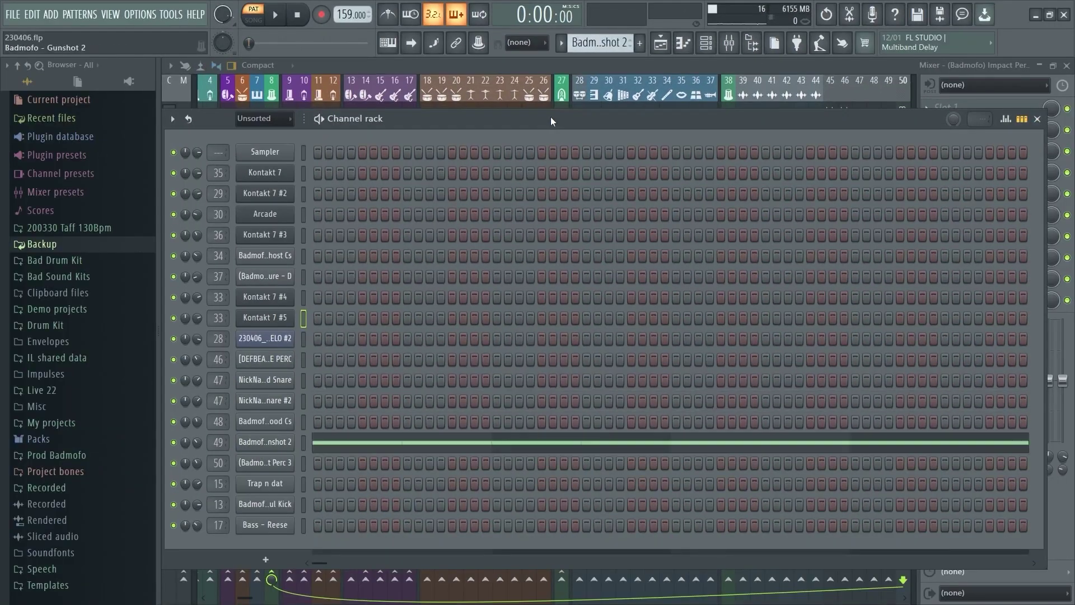
scroll(550, 117, "up", 2)
key("KP_Subtract")
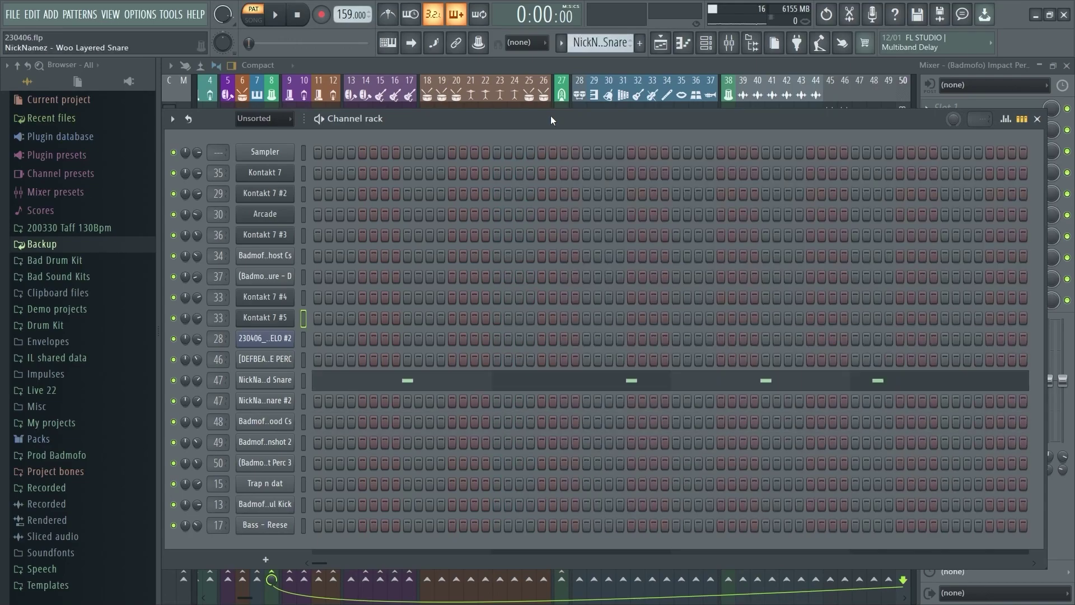
key("KP_Add")
key("KP_Subtract")
key("KP_Add")
key("KP_Subtract")
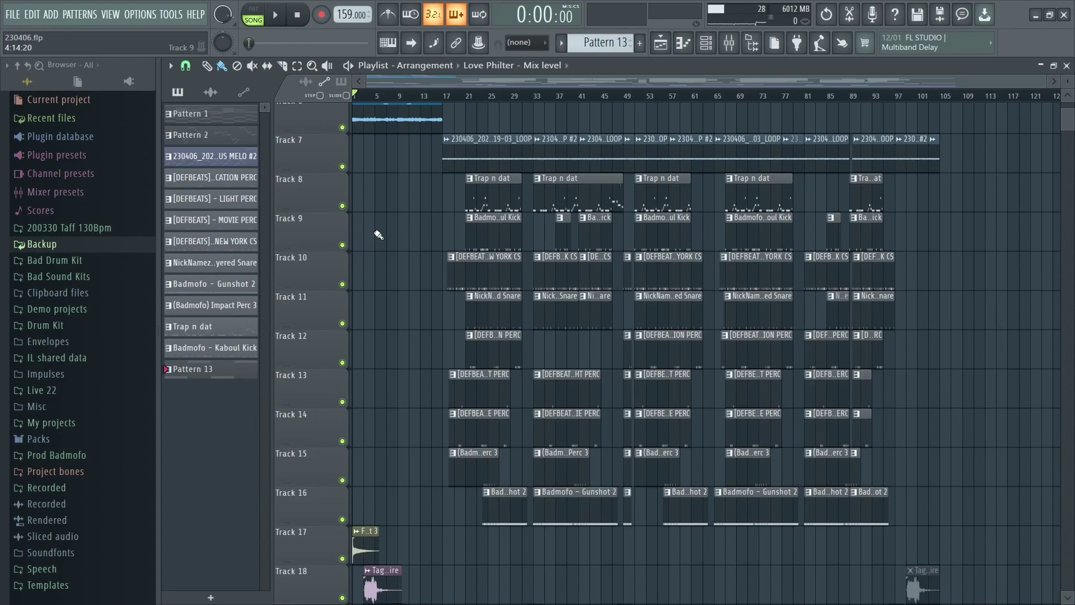
- Toggle the typing keyboard to piano on and off, and switch the playlist to the Draw tool and on to Paint
left_click(387, 42)
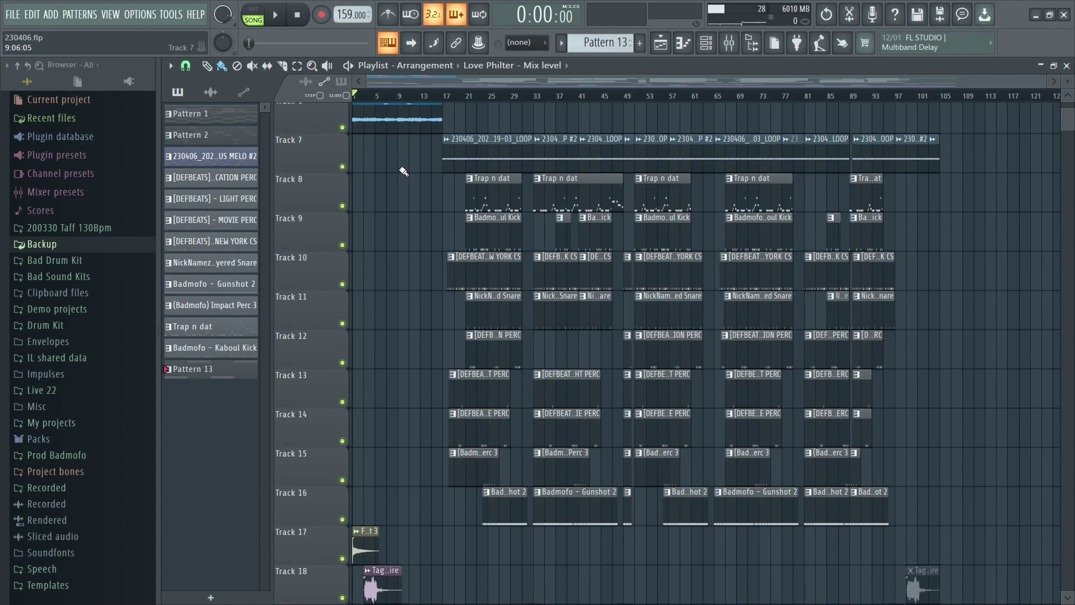
left_click(396, 45)
key("p")
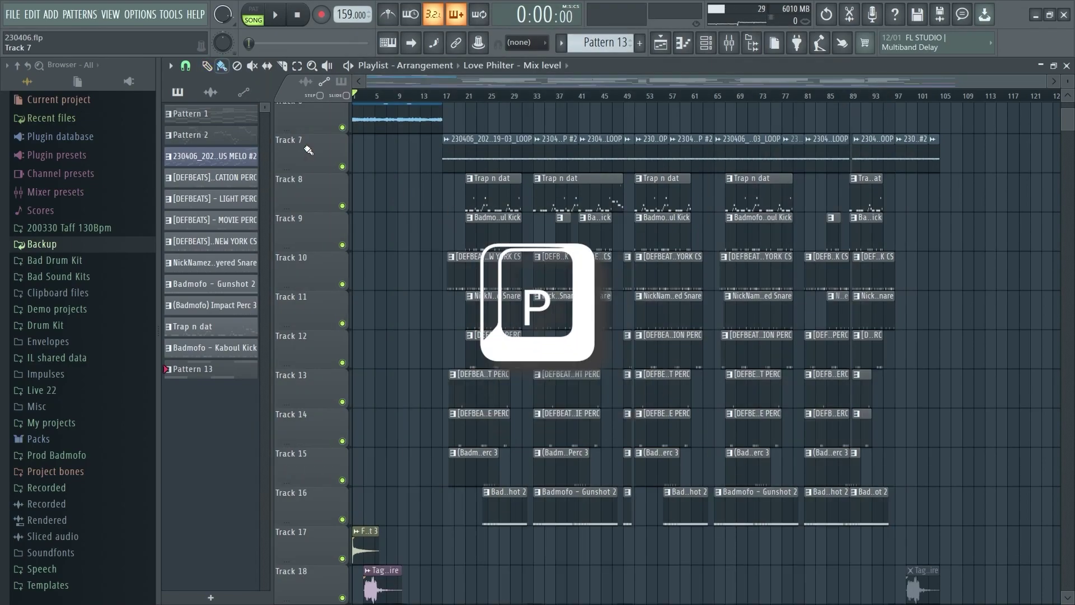
key("b")
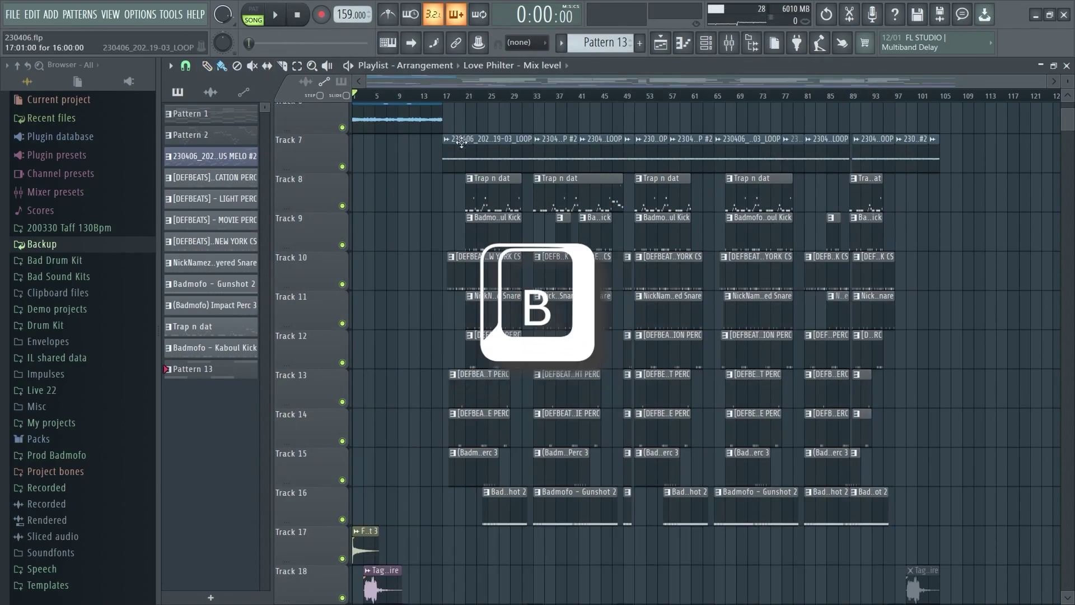
- Paint a copy of the 12-19-03_LOOP audio clip in the empty area at the end of Track 8 and delete it
left_click(581, 114)
scroll(706, 177, "up", 2)
right_click(710, 179)
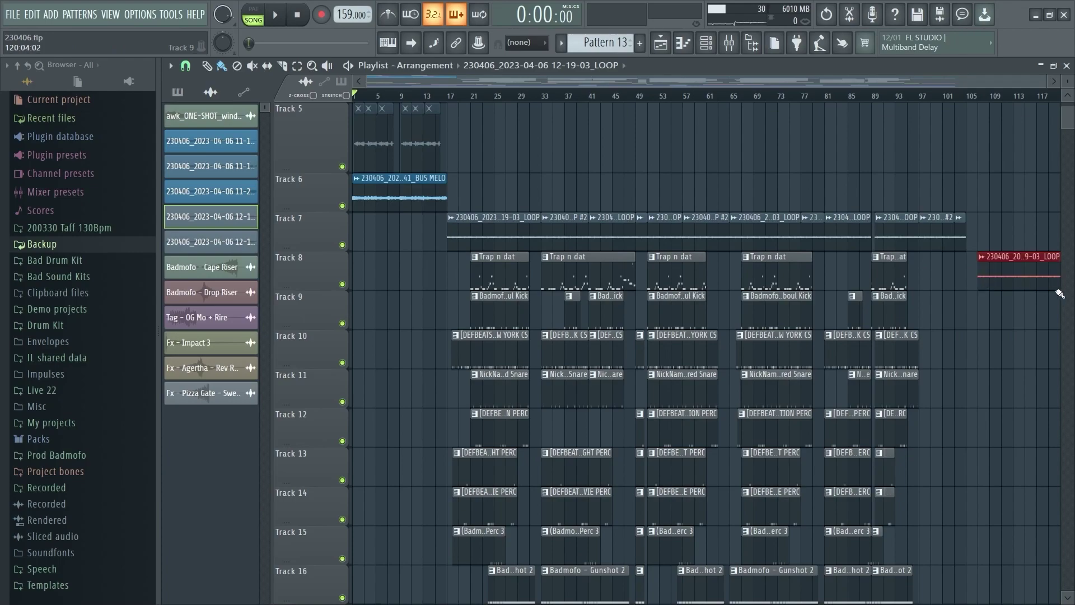
right_click(1053, 286)
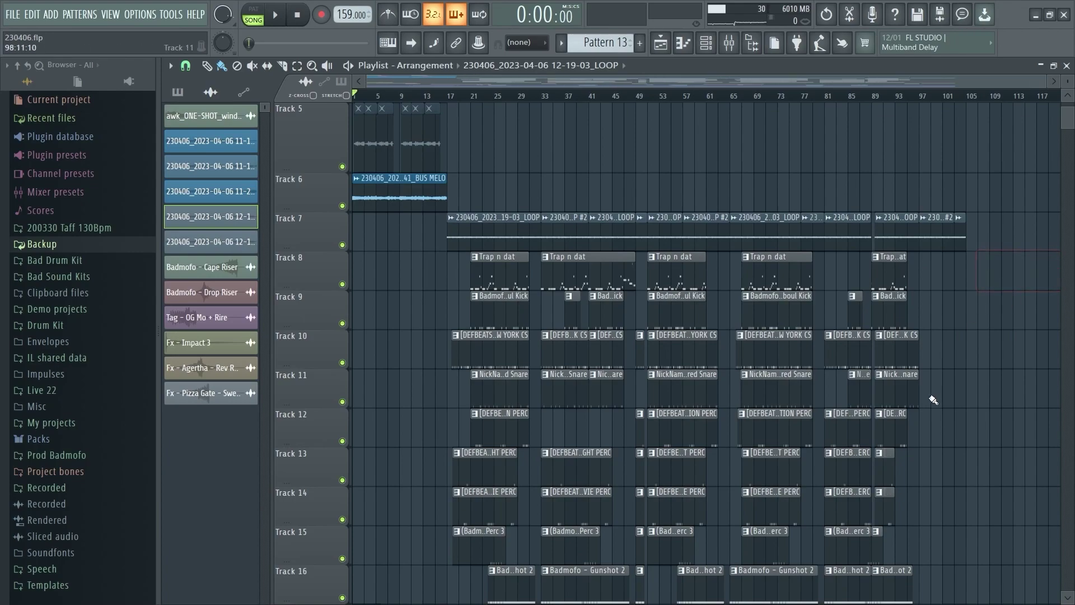
- Paint 12-19-03_LOOP clips in the empty areas at the end of Tracks 11 and 9, and delete them all
left_click_drag(938, 395, 1057, 392)
scroll(986, 408, "right", 3)
scroll(1029, 414, "up", 3)
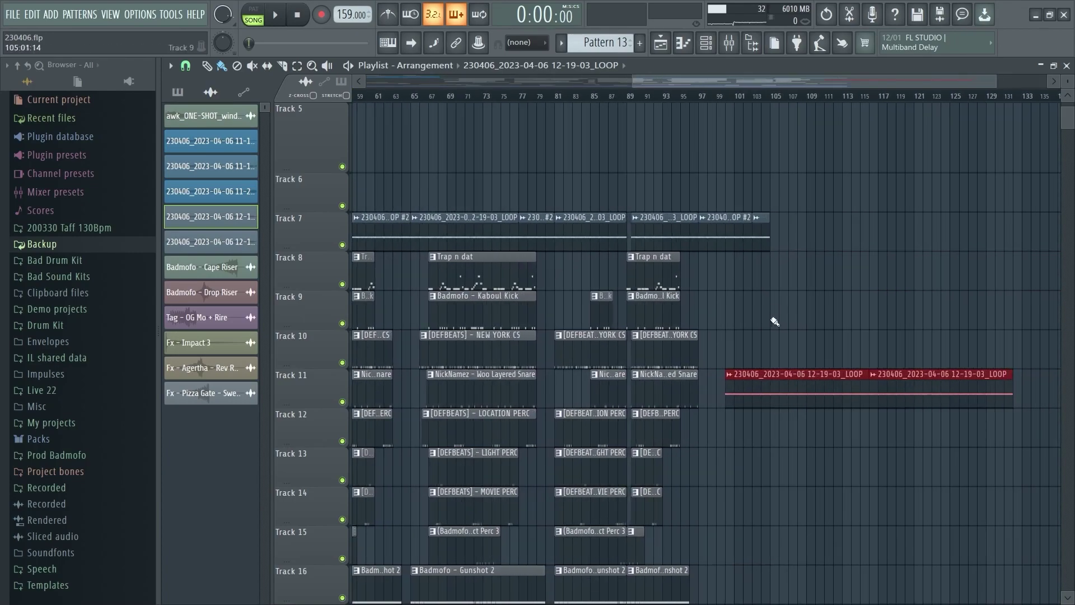
left_click(773, 319)
right_click(798, 317)
right_click(813, 378)
right_click(882, 387)
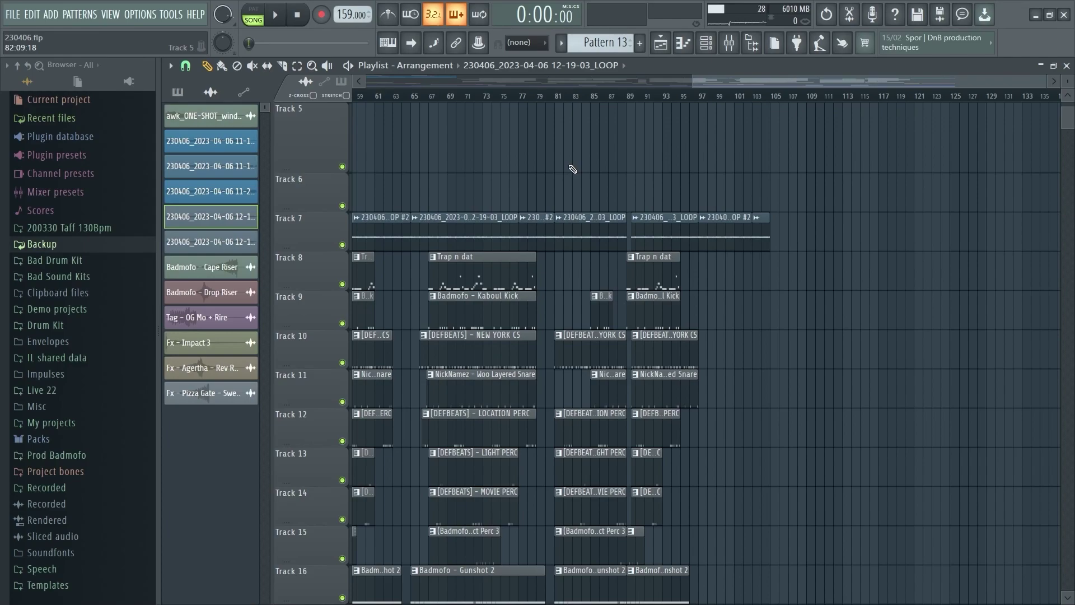
- Switch the playlist to the Slice tool and try a diagonal cut in the empty area above the Track 7 clips
scroll(573, 169, "down", 2)
key("c")
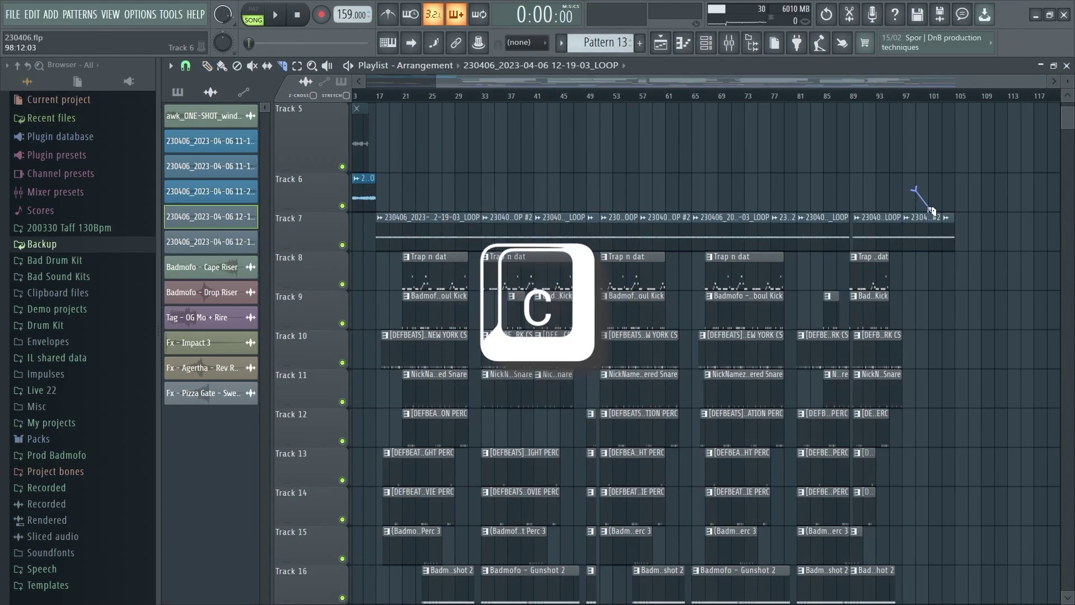
scroll(410, 234, "down", 1)
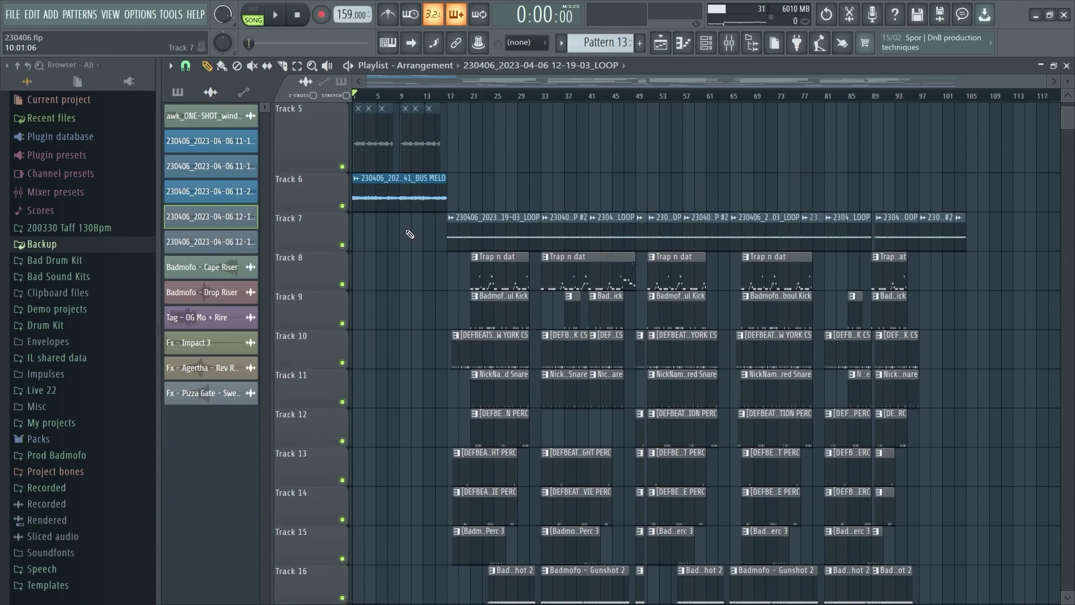
- Slice the BUS MELO clip on Track 6 at bar 9 and undo the cut
scroll(419, 266, "up", 4)
left_click_drag(403, 79, 350, 111)
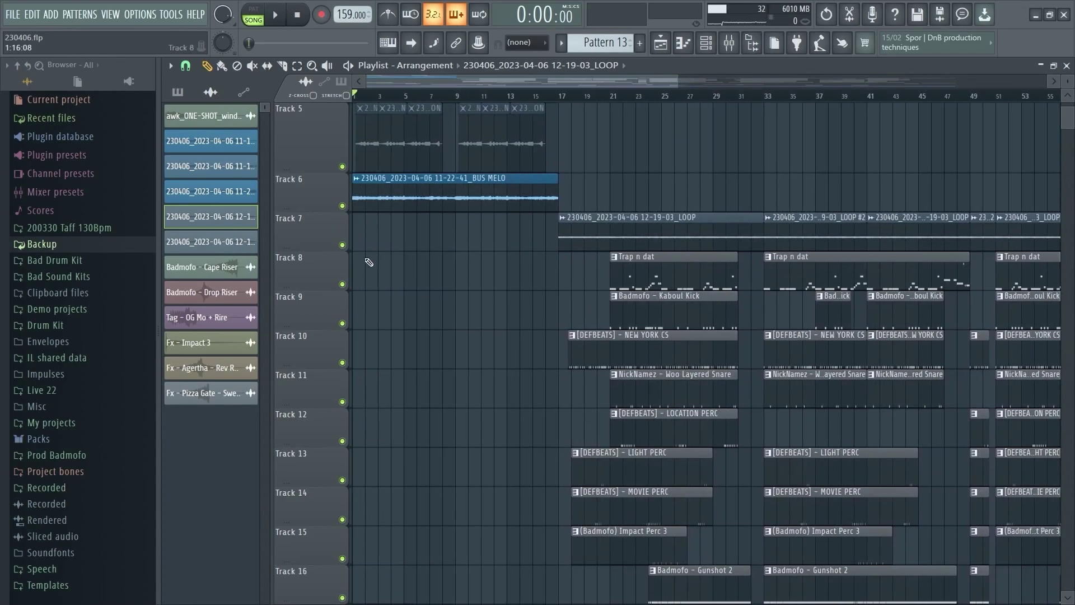
scroll(492, 274, "up", 2)
left_click_drag(487, 242, 496, 187, "shift")
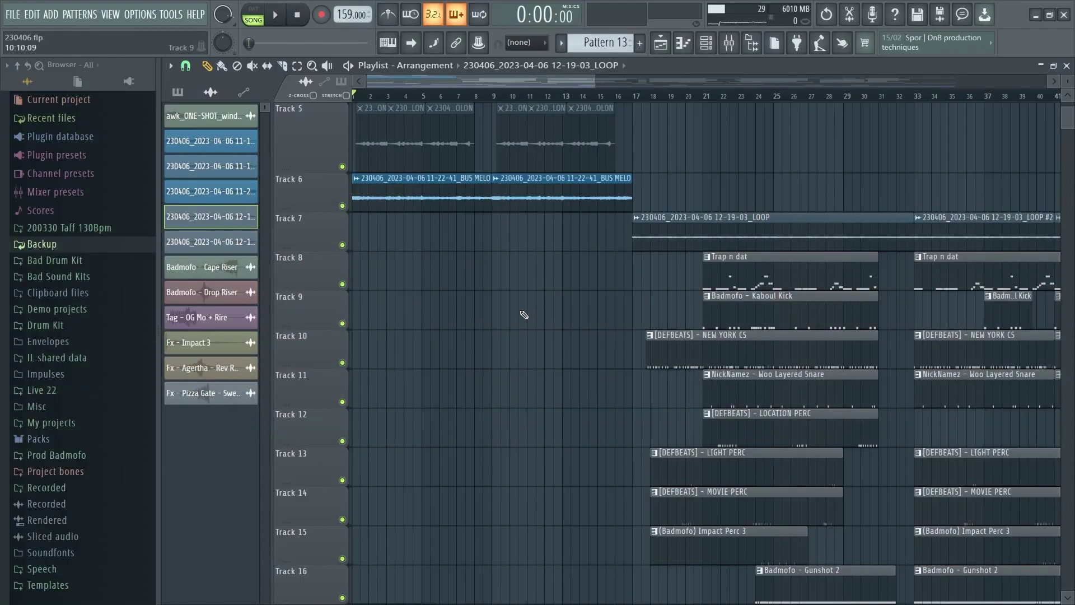
key("ctrl+z")
- Slice the BUS MELO clip at bar 13 so its remainder is discarded, and undo that cut
left_click_drag(492, 250, 565, 191, "shift")
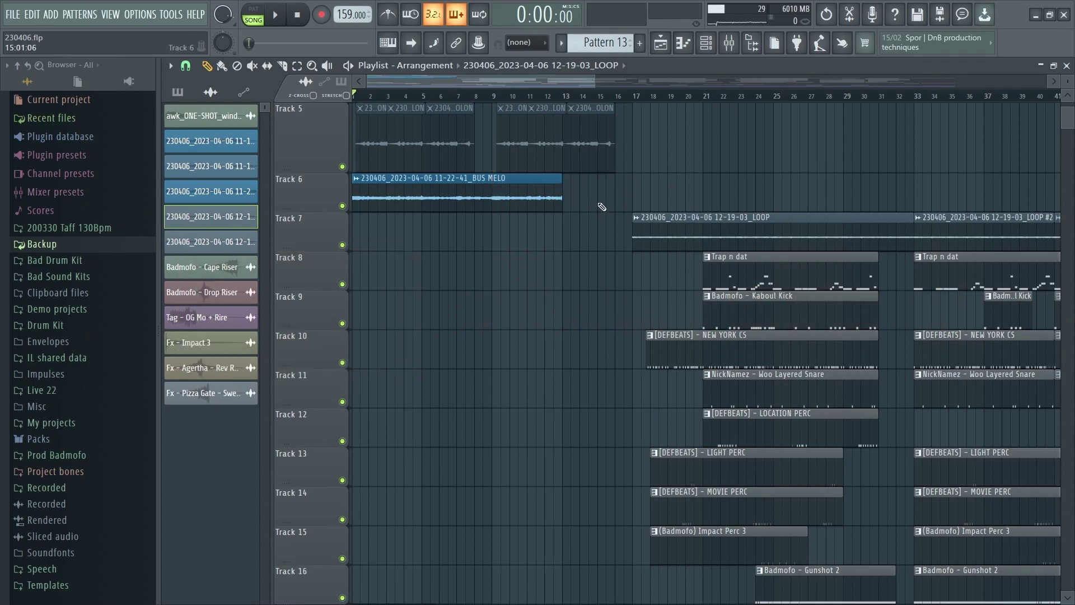
key("ctrl+z")
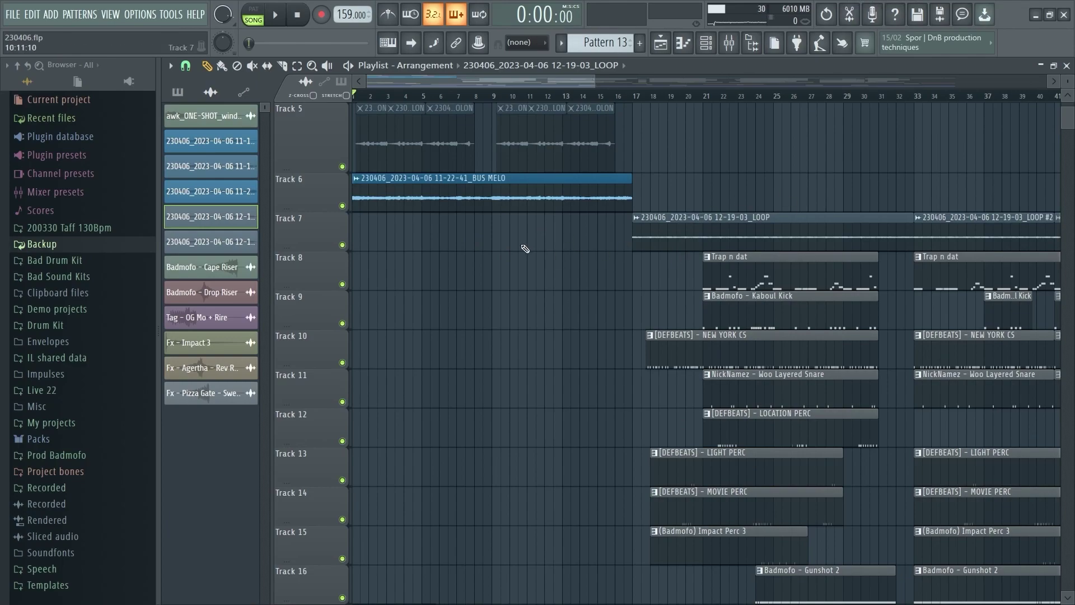
scroll(497, 308, "down", 4)
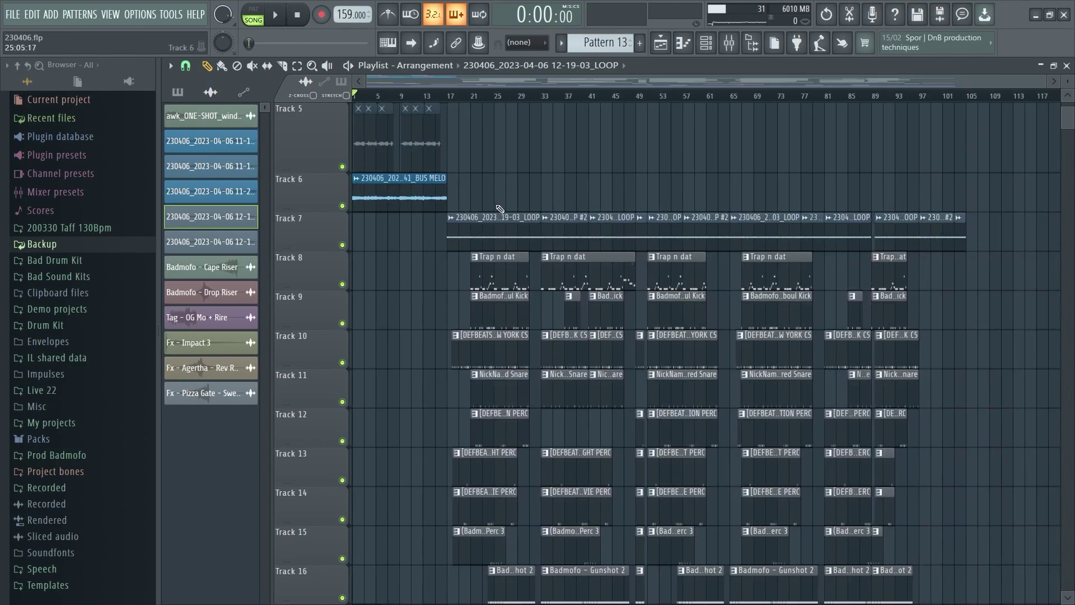
- Copy the first LOOP clip on Track 7, paste it at the start of the track, and undo the paste
left_click_drag(516, 189, 514, 224)
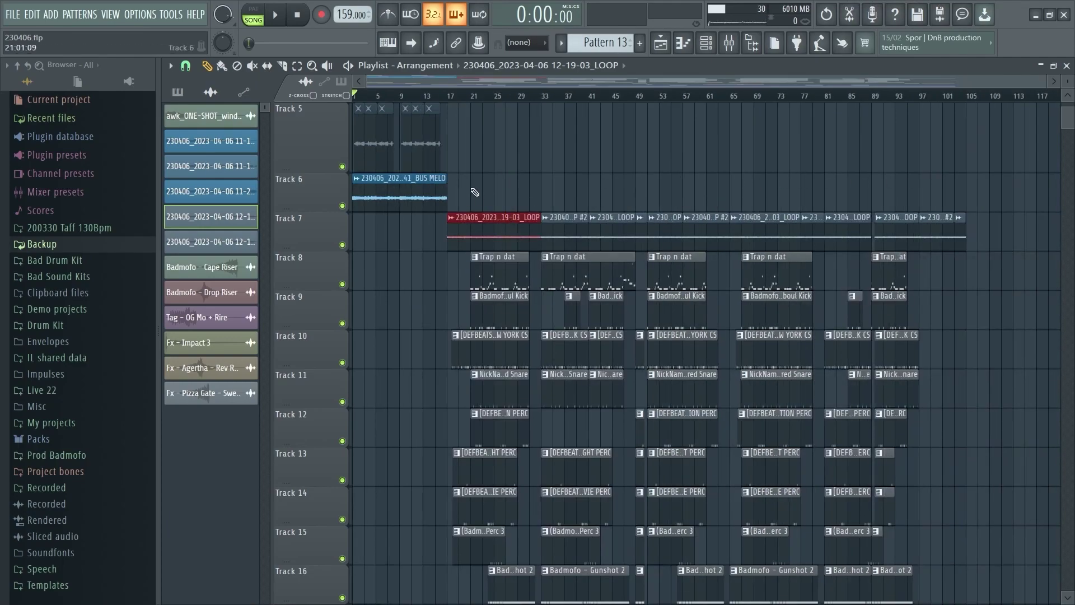
key("ctrl+c")
key("ctrl+v")
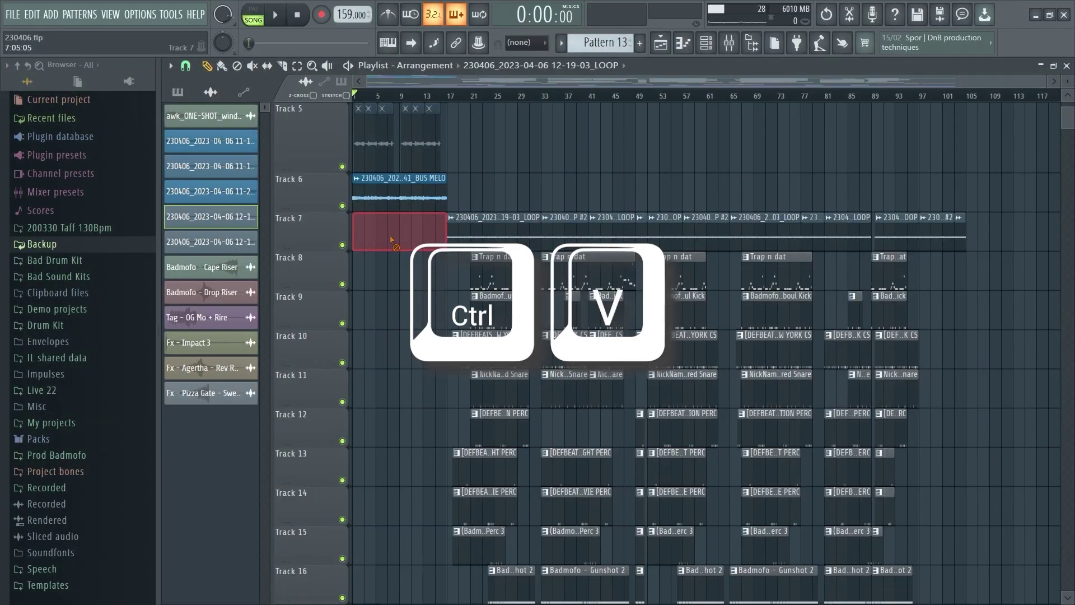
key("ctrl+z")
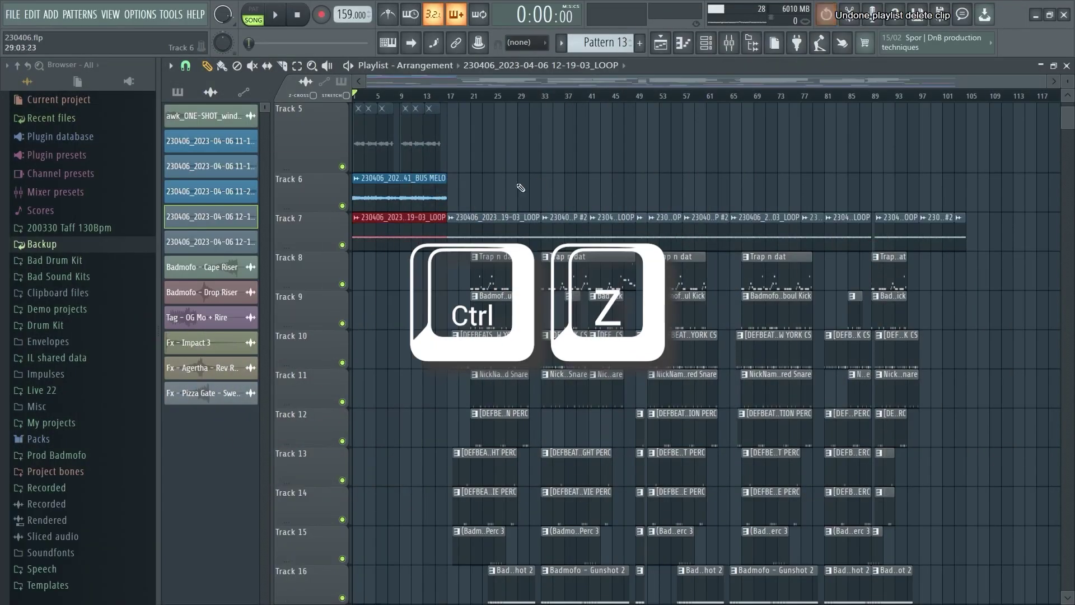
key("ctrl+z")
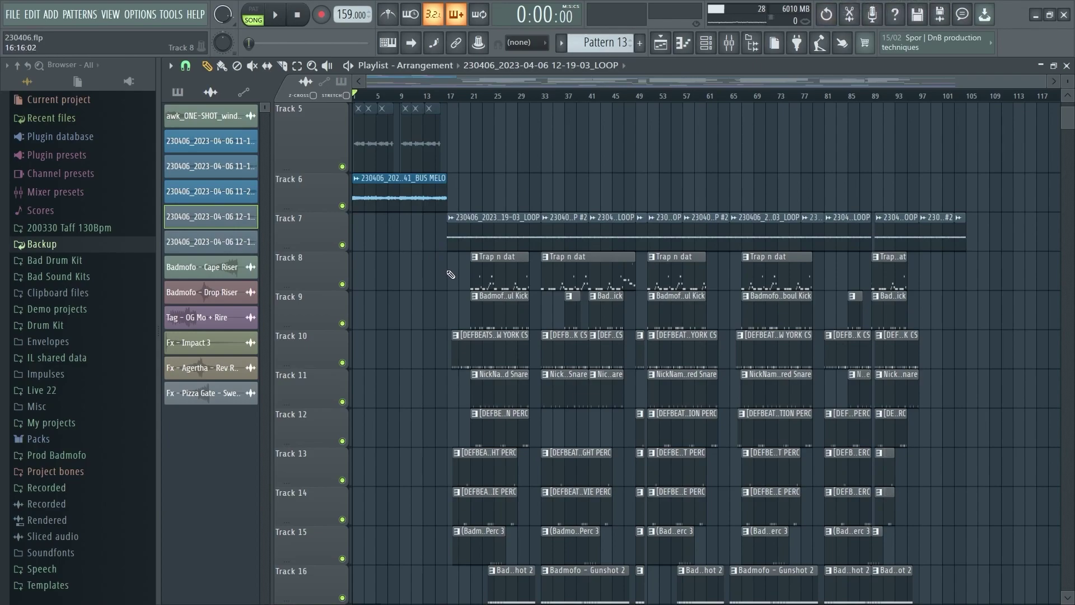
- Step back through several playlist edits in the project history, past the deleted and painted clips
key("ctrl+alt+z")
key("ctrl+alt+z")
key("ctrl+alt+z")
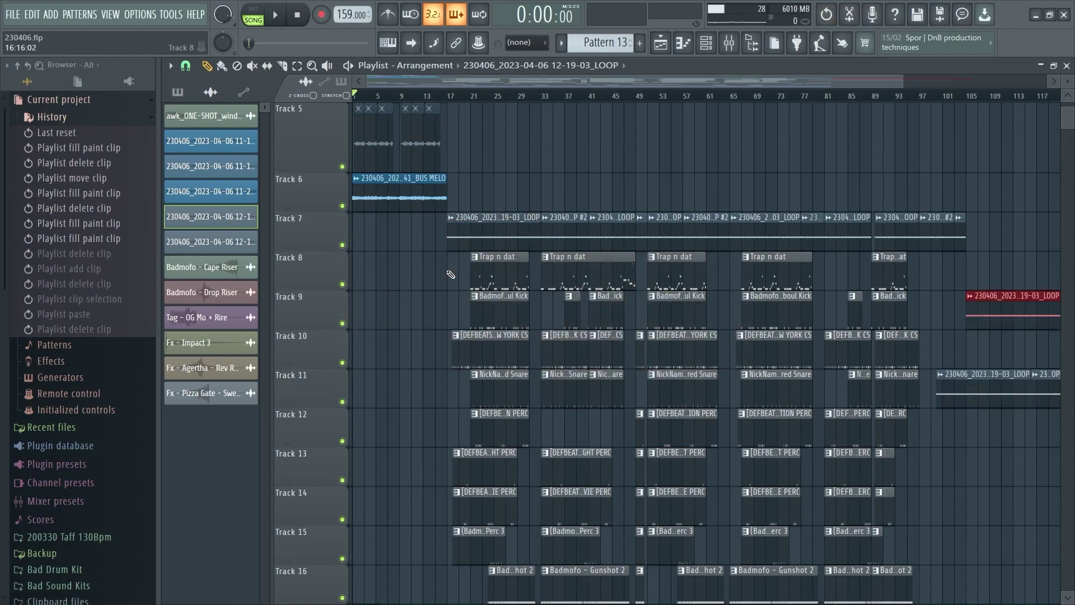
key("ctrl+alt+z")
key("ctrl+alt+z")
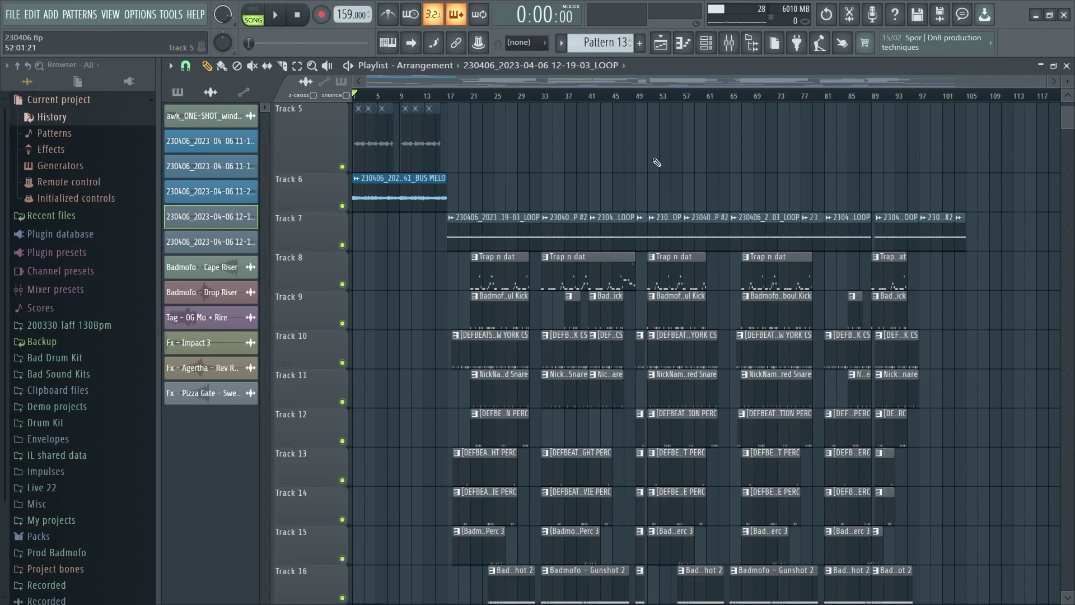
- Examine the arrangement around bar 42 at different horizontal zoom levels, shifting the view back toward the song start
scroll(583, 156, "up", 3)
scroll(586, 158, "down", 3)
scroll(591, 163, "up", 4)
scroll(591, 166, "down", 4)
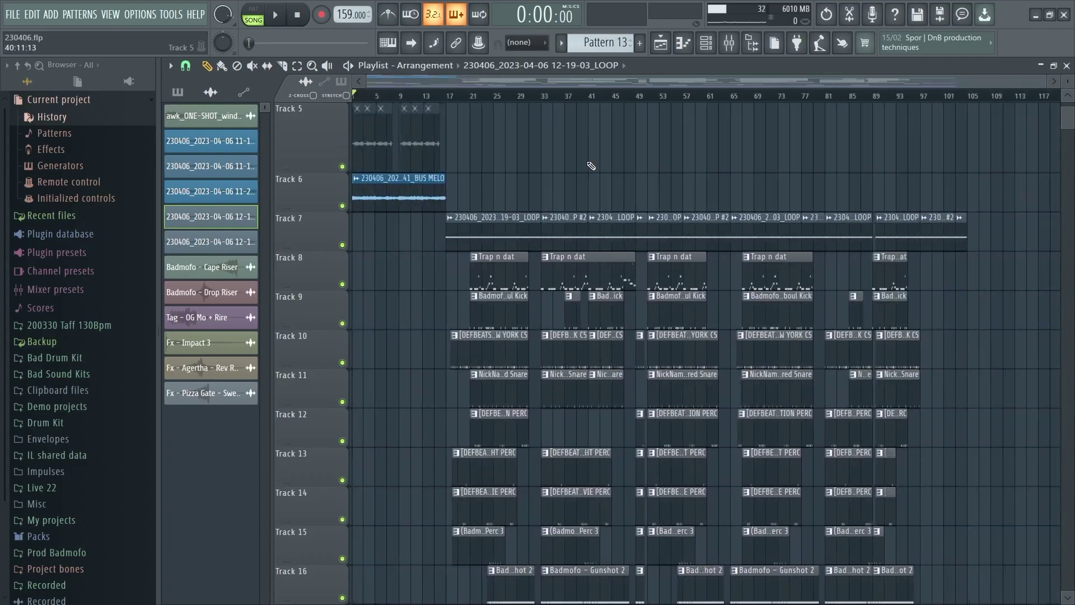
scroll(592, 166, "up", 2)
scroll(591, 166, "down", 2)
scroll(593, 164, "up", 3)
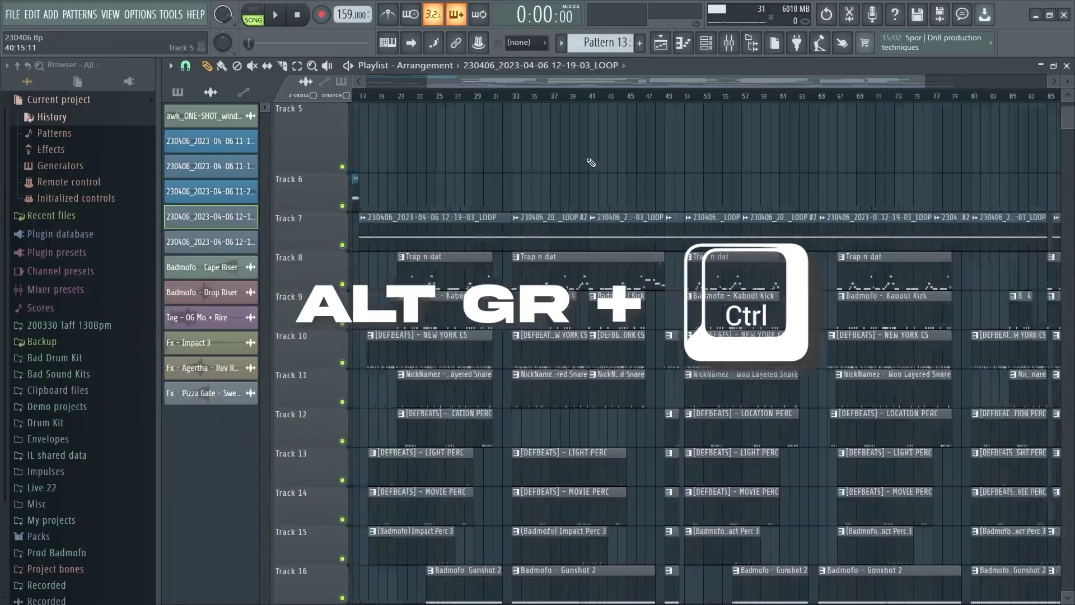
scroll(594, 164, "down", 3)
scroll(594, 164, "up", 2)
scroll(594, 164, "down", 2)
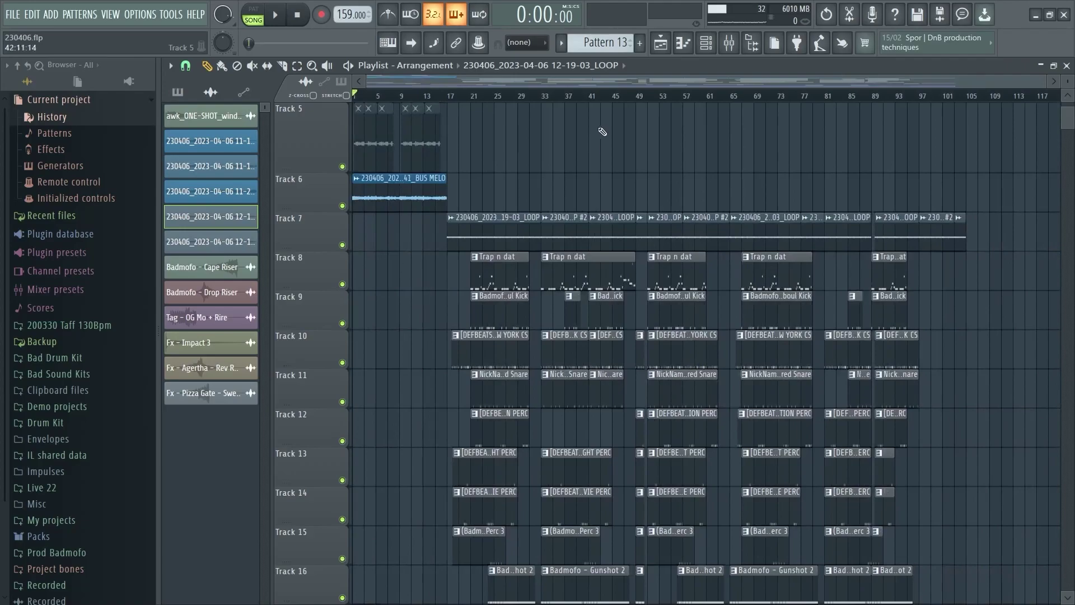
scroll(607, 102, "up", 3)
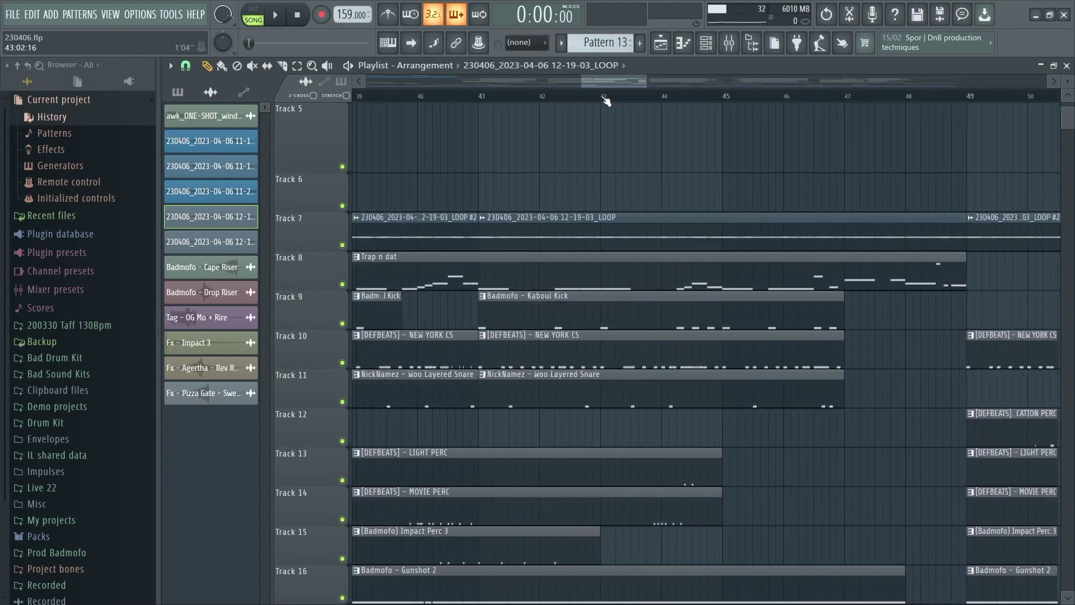
scroll(607, 101, "down", 3)
scroll(609, 102, "up", 1)
scroll(609, 102, "down", 1)
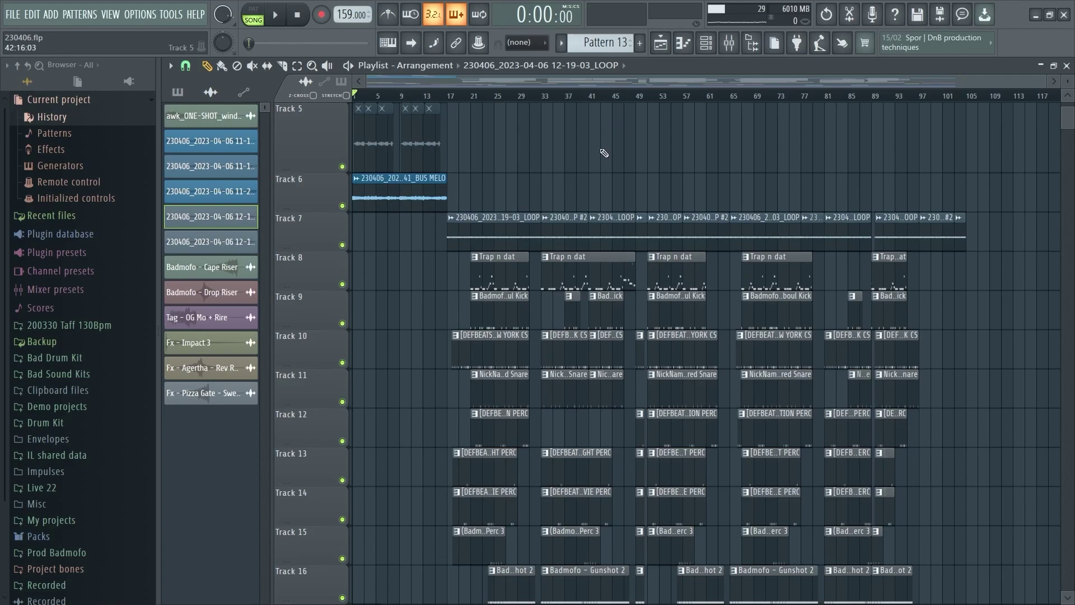
scroll(604, 153, "up", 3)
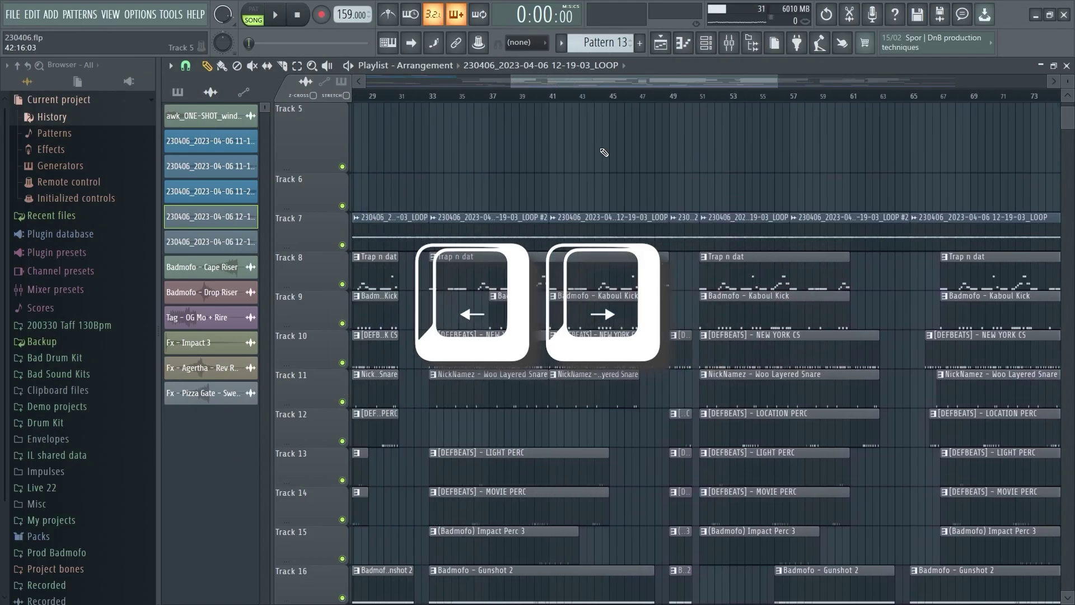
key("Left")
key("Left")
key("Left")
key("Left")
scroll(605, 153, "down", 3)
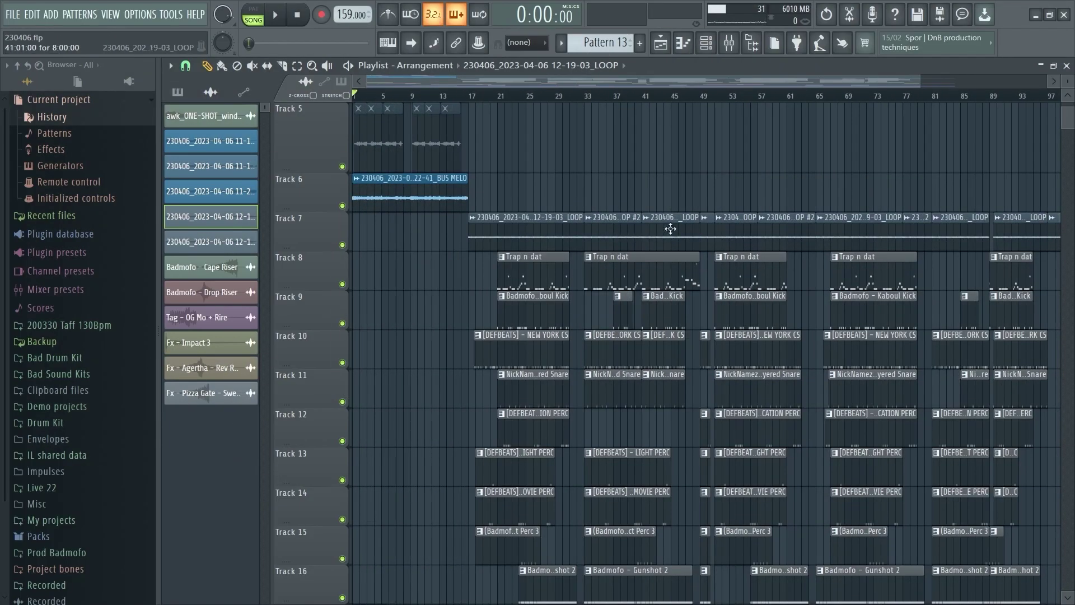
- Place the playhead at bar 17, play the song from there, and stop playback
left_click(468, 100)
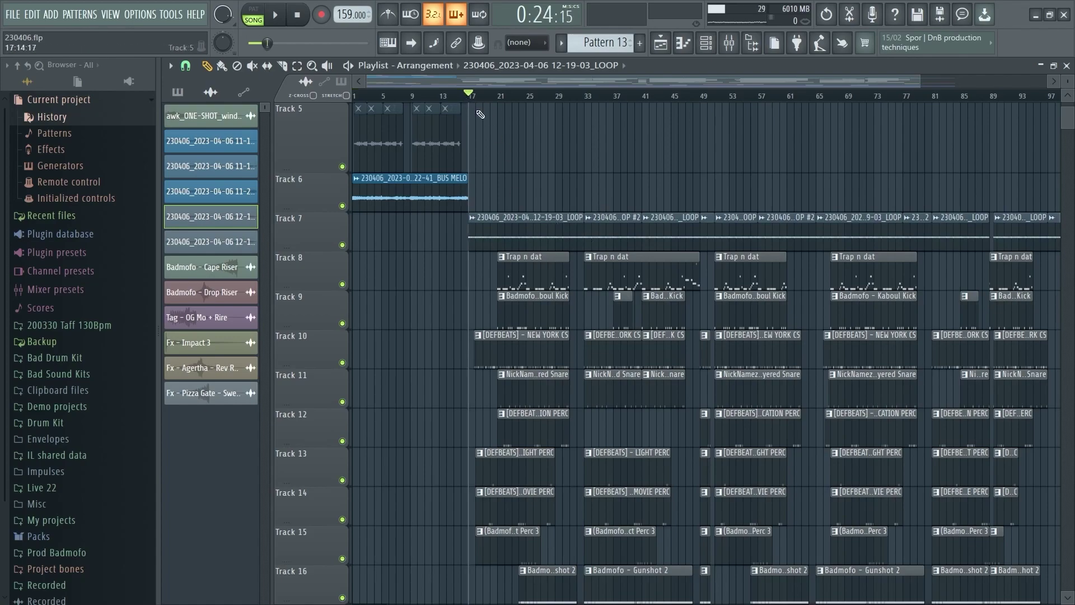
key("space")
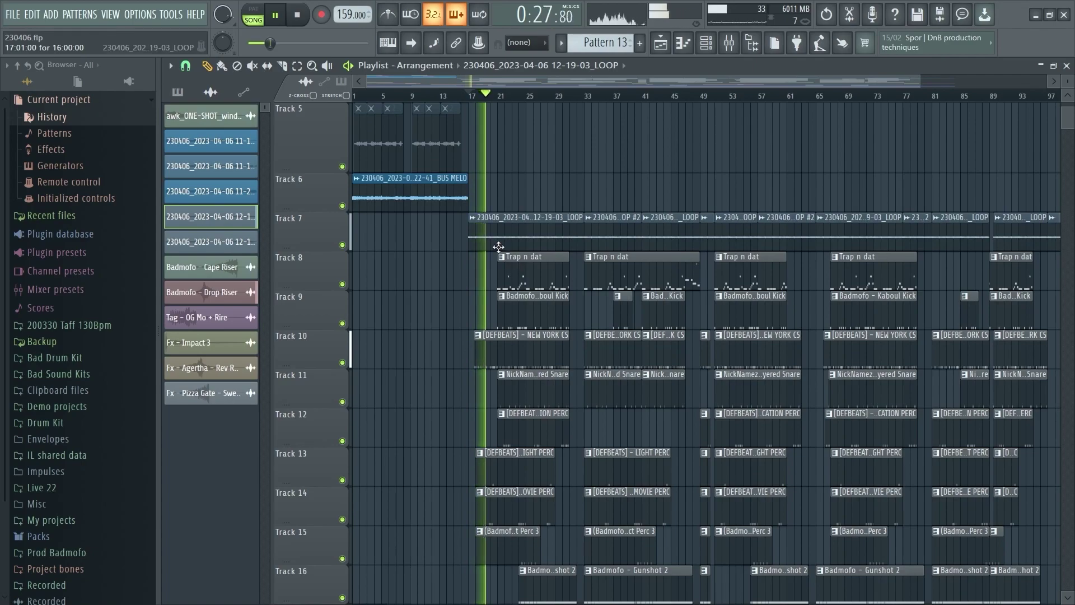
key("space")
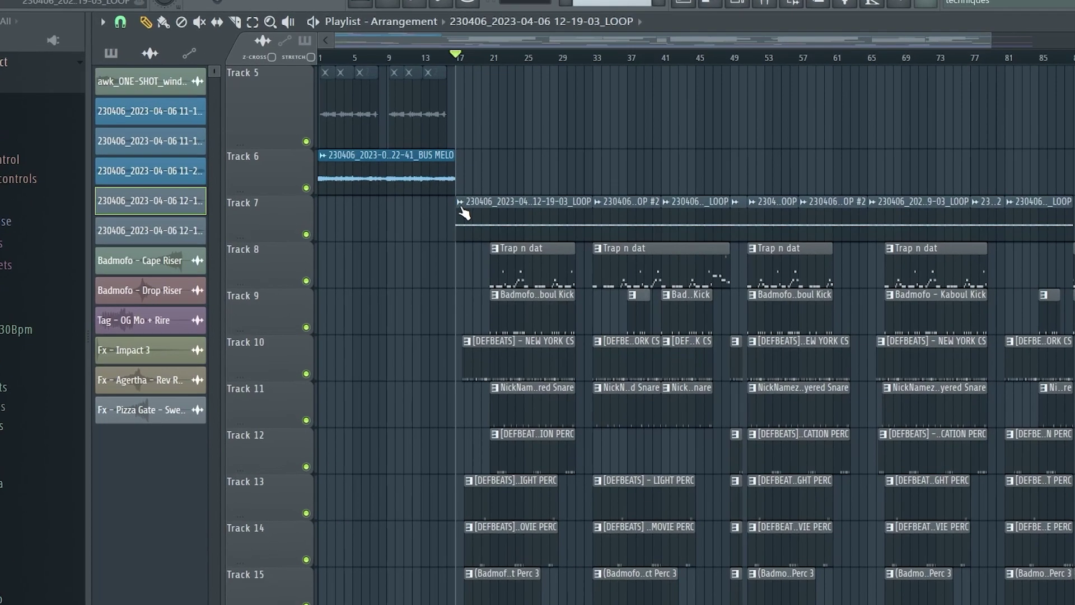
- Make the first LOOP clip on Track 7 unique and set its pitch shift to -1200 cents
left_click(473, 219)
key("m")
double_click(517, 231)
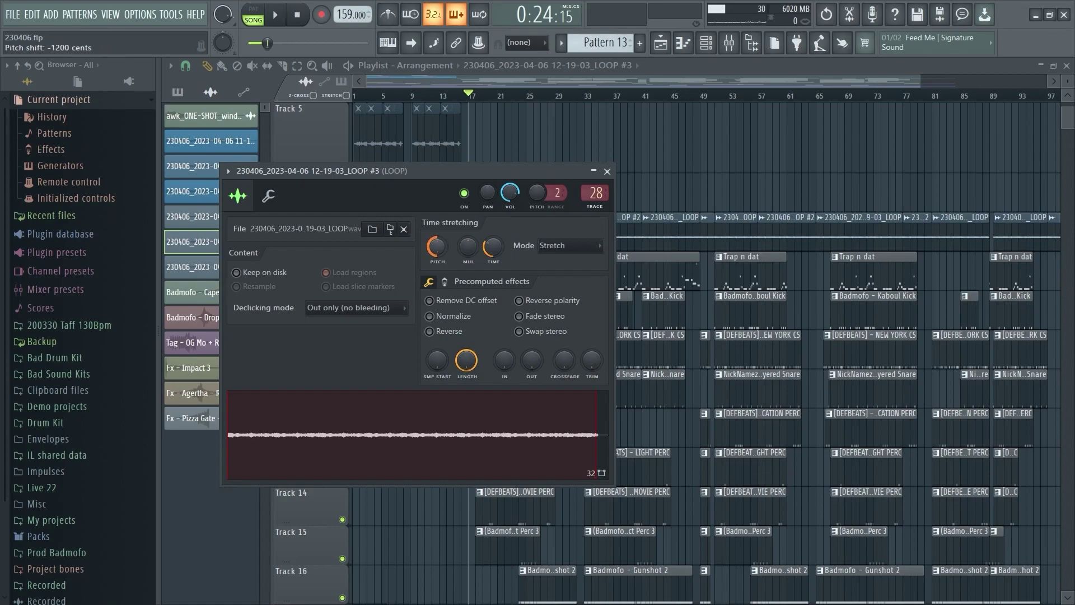
key("Escape")
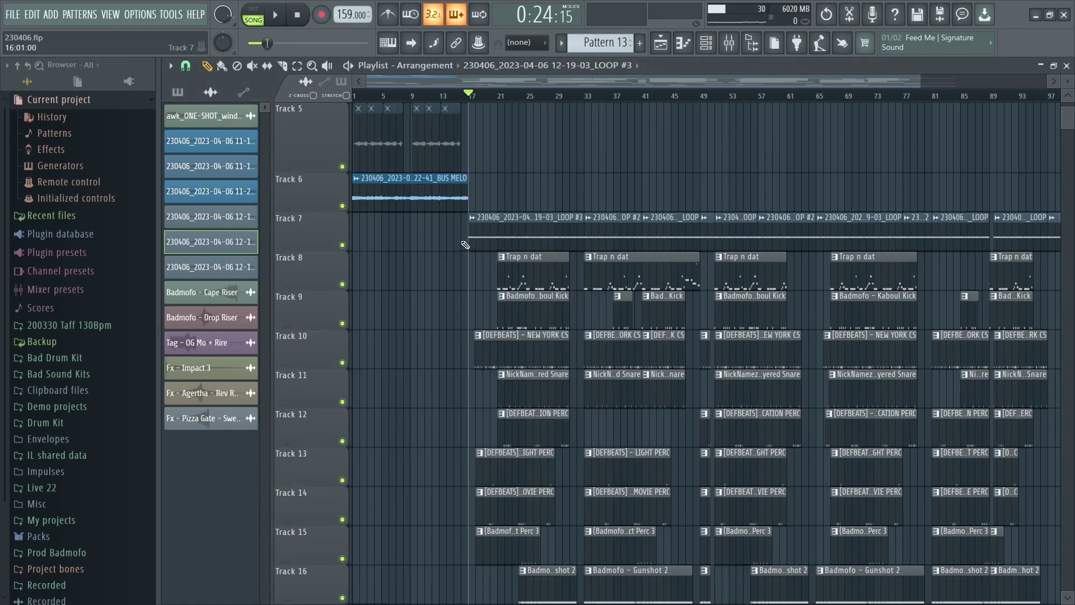
- Examine the playlist tracks at different vertical zoom levels, including close-ups around the unique LOOP clip
scroll(472, 264, "up", 5)
scroll(468, 248, "down", 5)
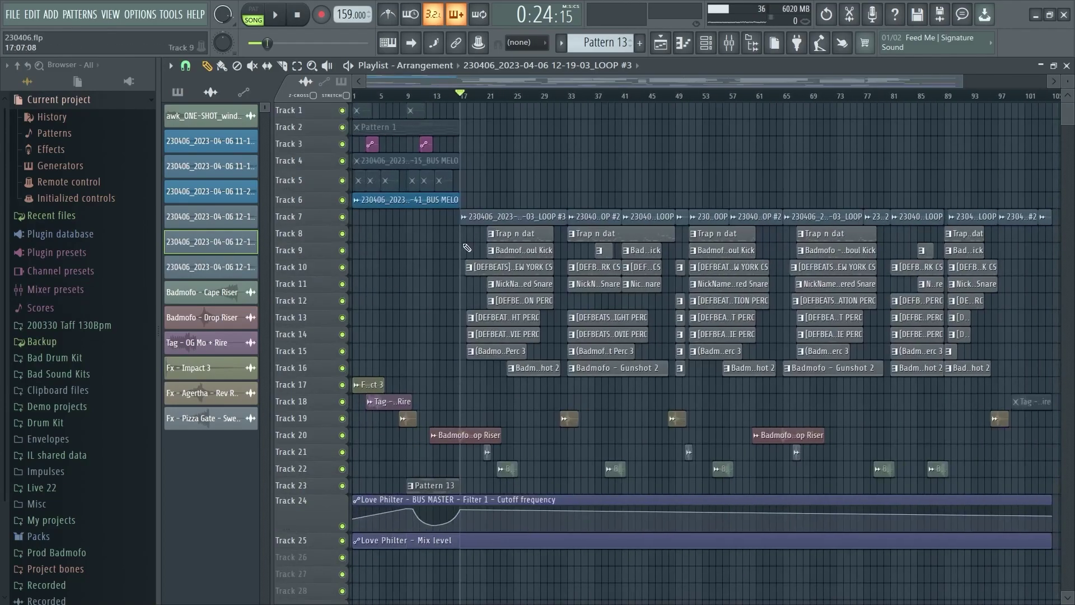
scroll(462, 239, "up", 5)
scroll(684, 271, "down", 5)
right_click(455, 248, "ctrl")
right_click(470, 264, "ctrl")
right_click(464, 234, "ctrl")
scroll(557, 285, "down", 8)
right_click(565, 263, "ctrl")
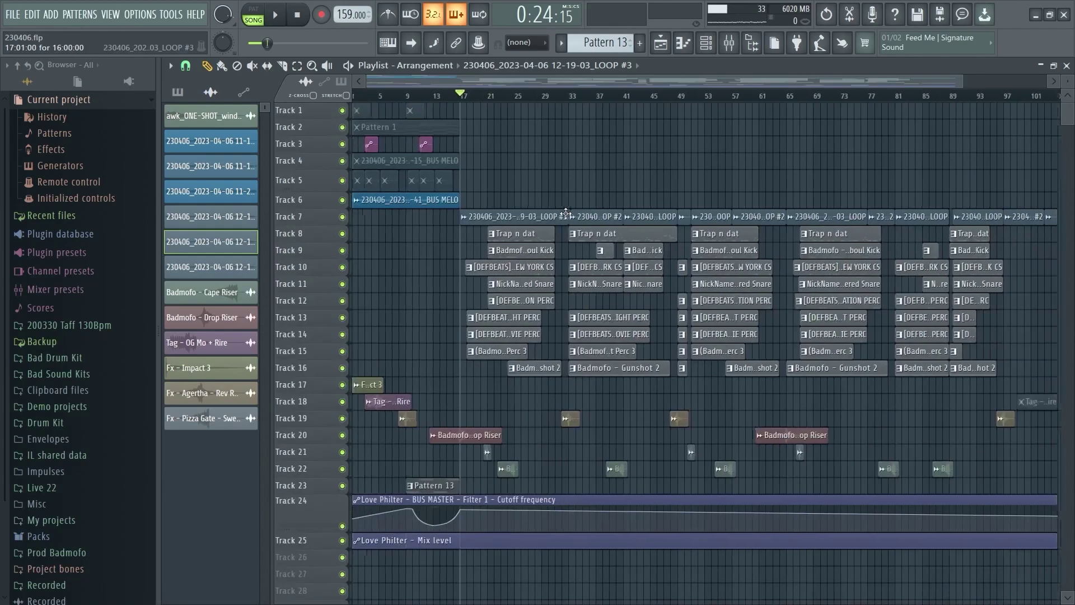
right_click(565, 218, "ctrl")
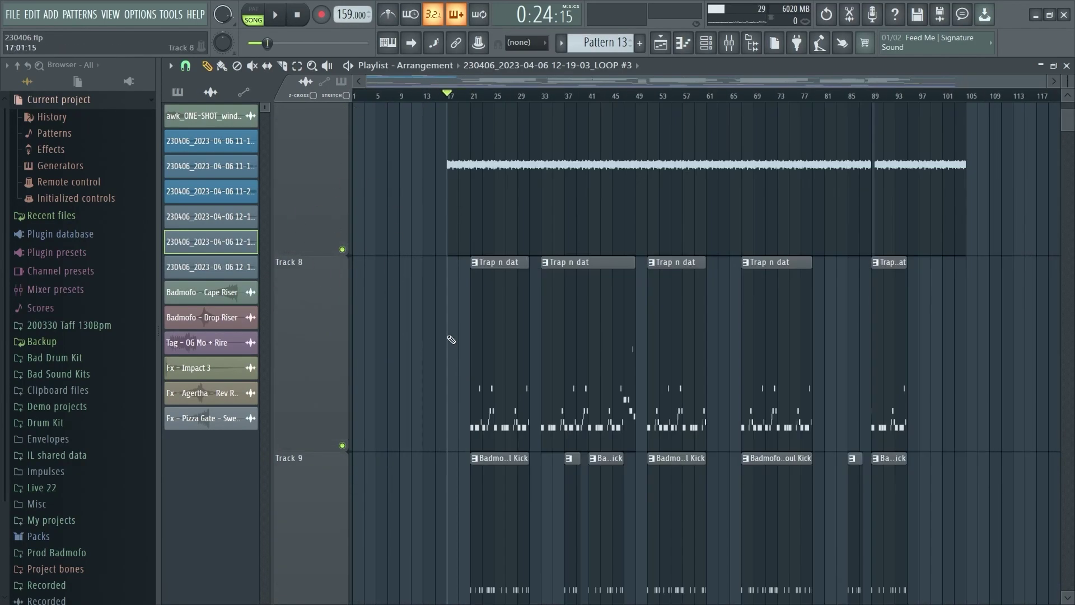
- Adjust the playlist's track heights, making Tracks 7 and 6 individually taller than the others
scroll(431, 314, "down", 4, "alt")
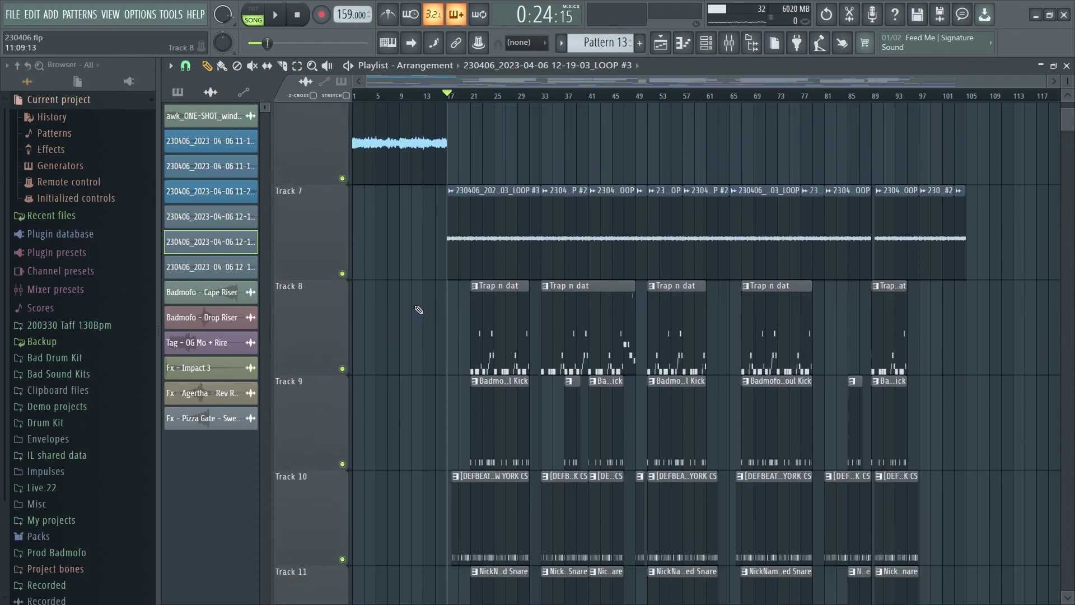
scroll(424, 305, "down", 3, "alt")
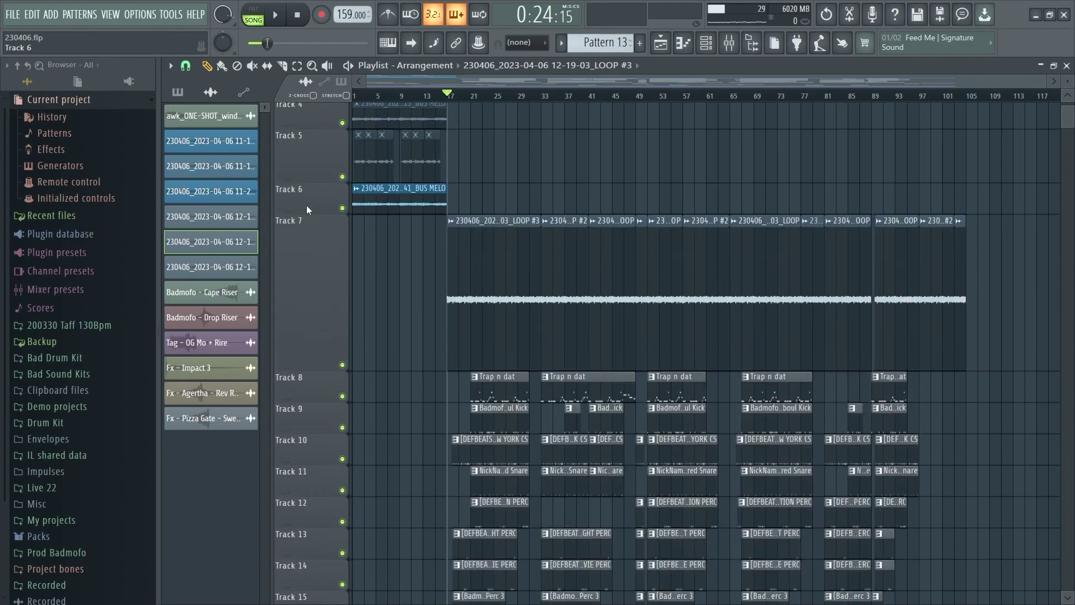
left_click_drag(302, 211, 303, 245)
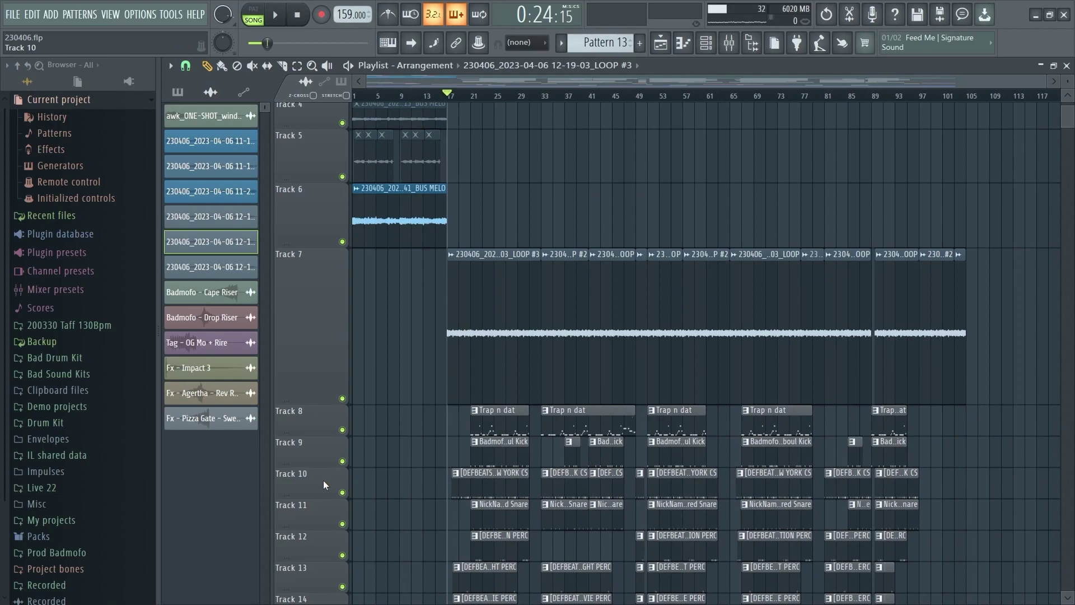
- Make Track 9 taller, and reset the height of all playlist tracks to 100%
left_click_drag(318, 461, 319, 528)
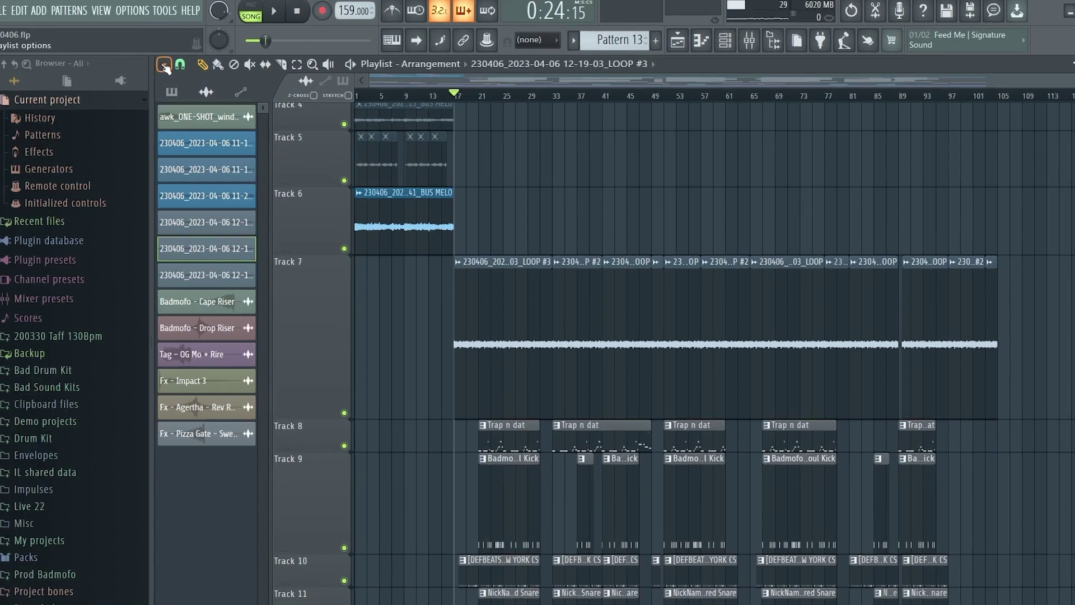
left_click(170, 67)
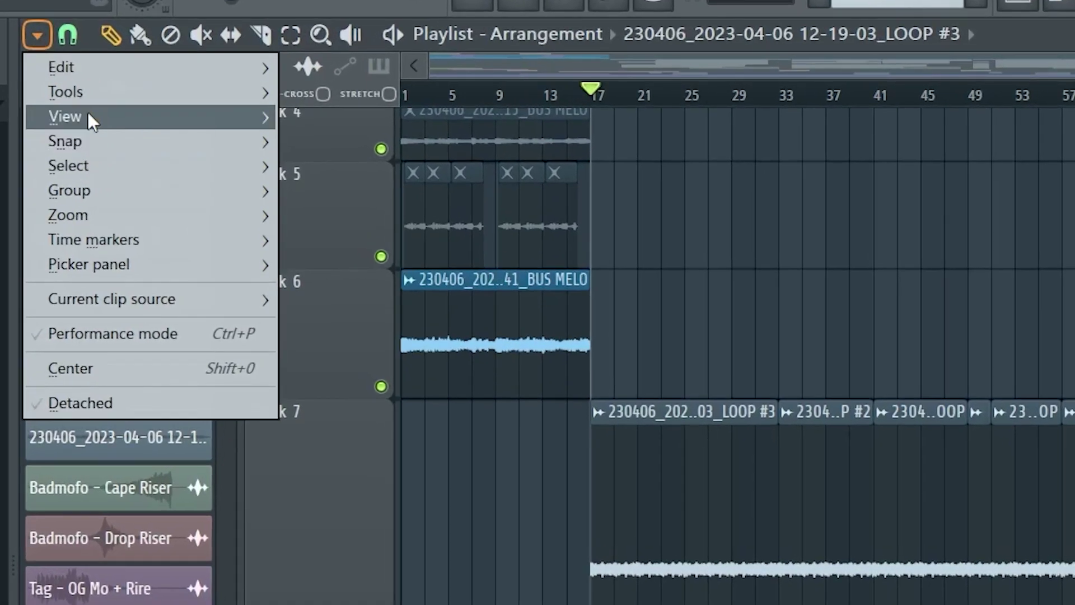
mouse_move(218, 110)
mouse_move(449, 357)
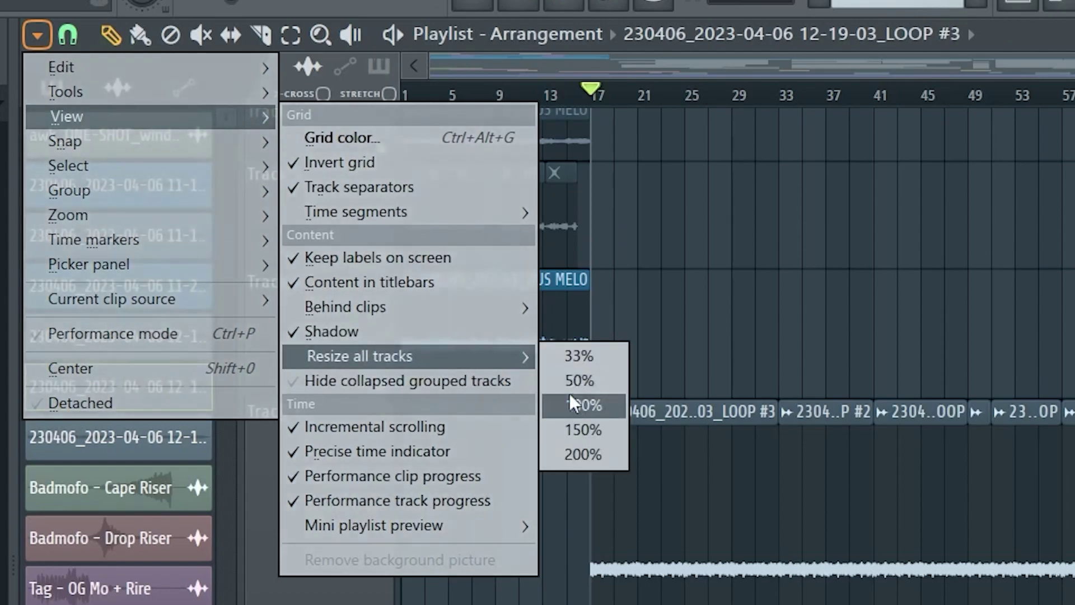
left_click(574, 403)
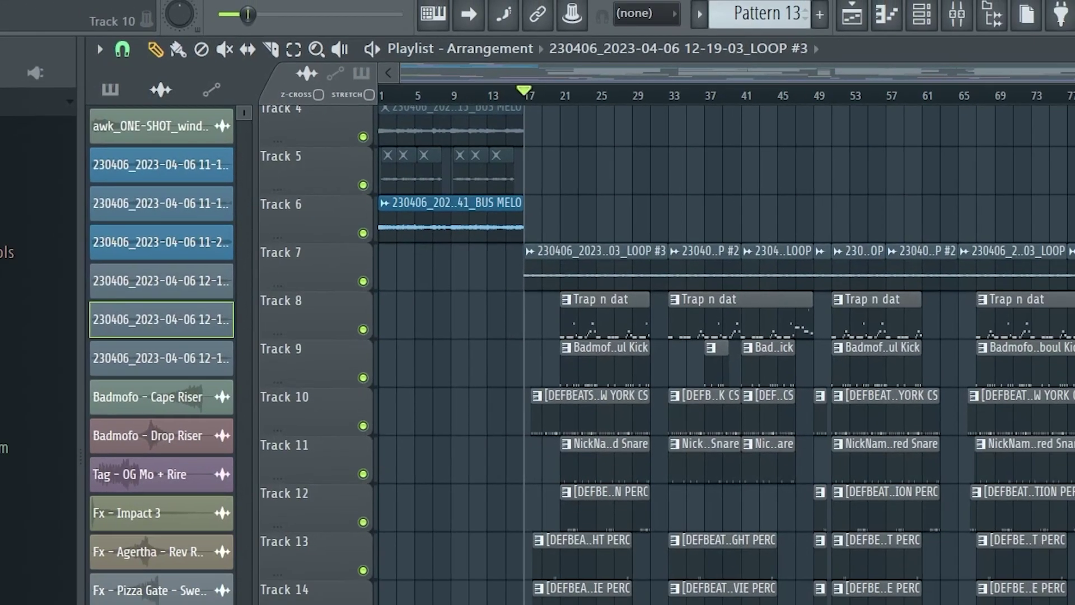
- Toggle the clip stretch mode and try resizing the end of the first LOOP clip on Track 7
scroll(468, 244, "up", 8)
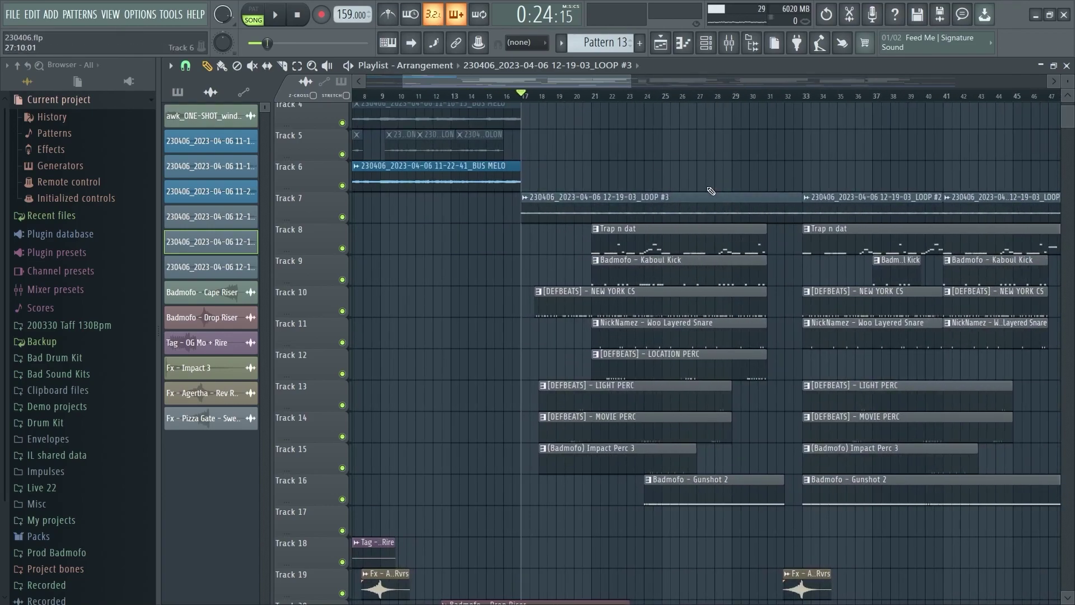
key("m")
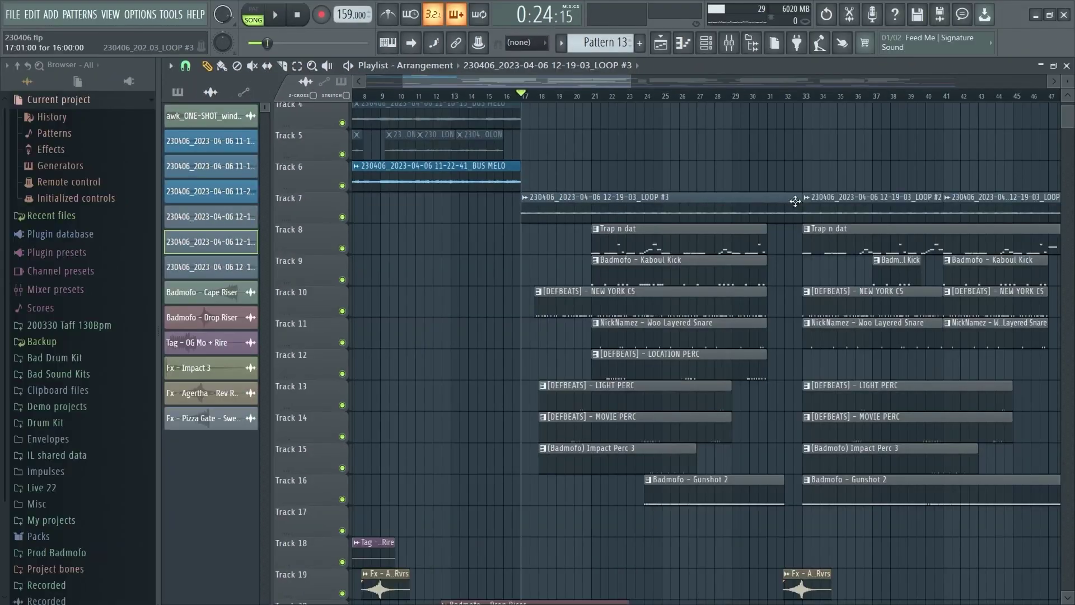
left_click_drag(740, 206, 789, 207)
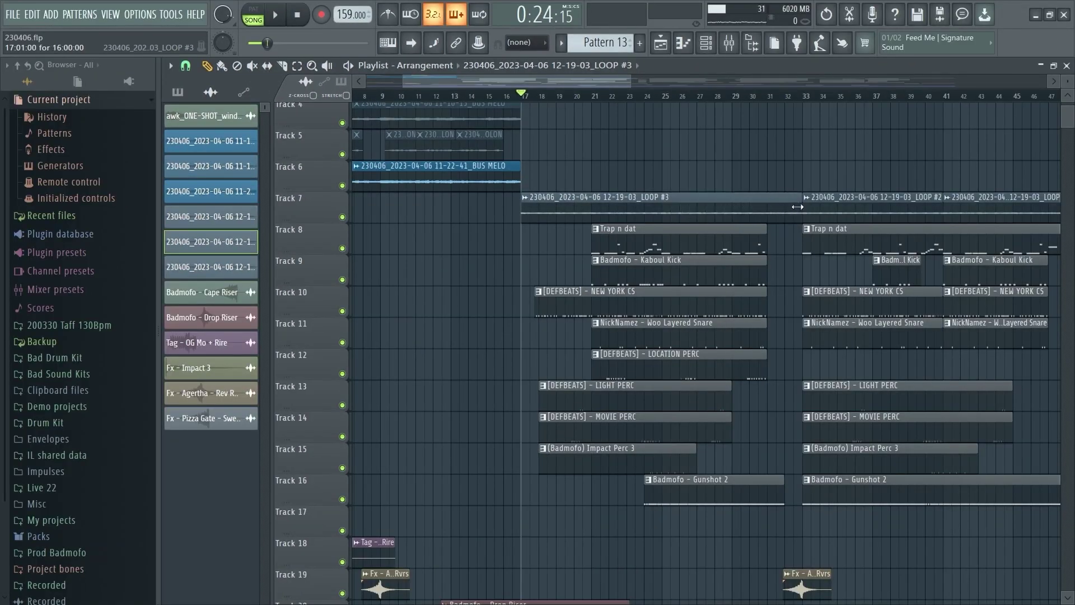
key("shift+m")
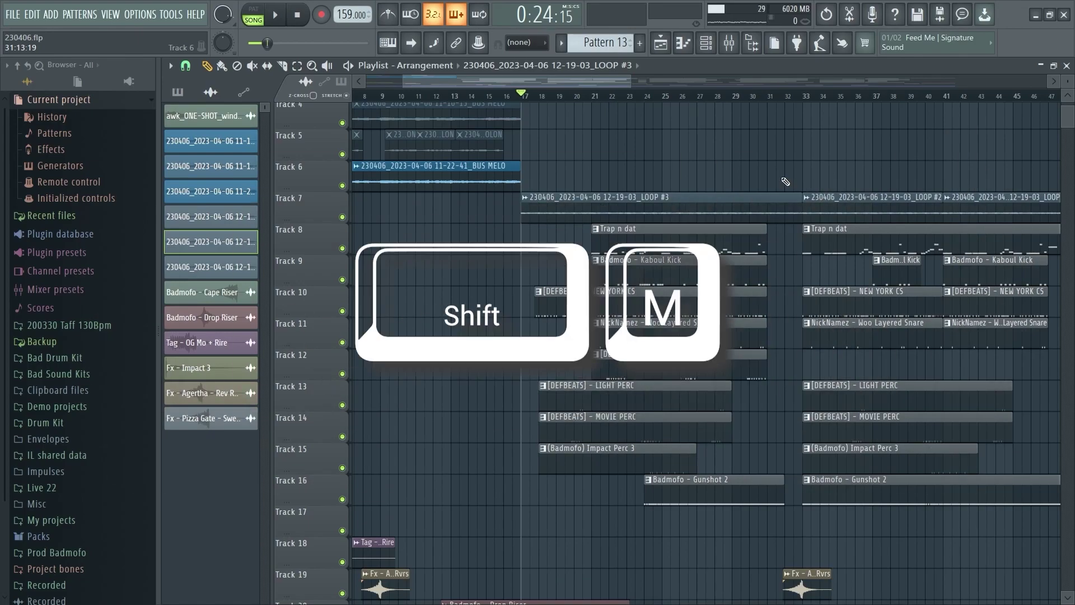
mouse_move(800, 202)
left_mouse_down()
mouse_move(729, 199)
mouse_move(805, 203)
left_mouse_up()
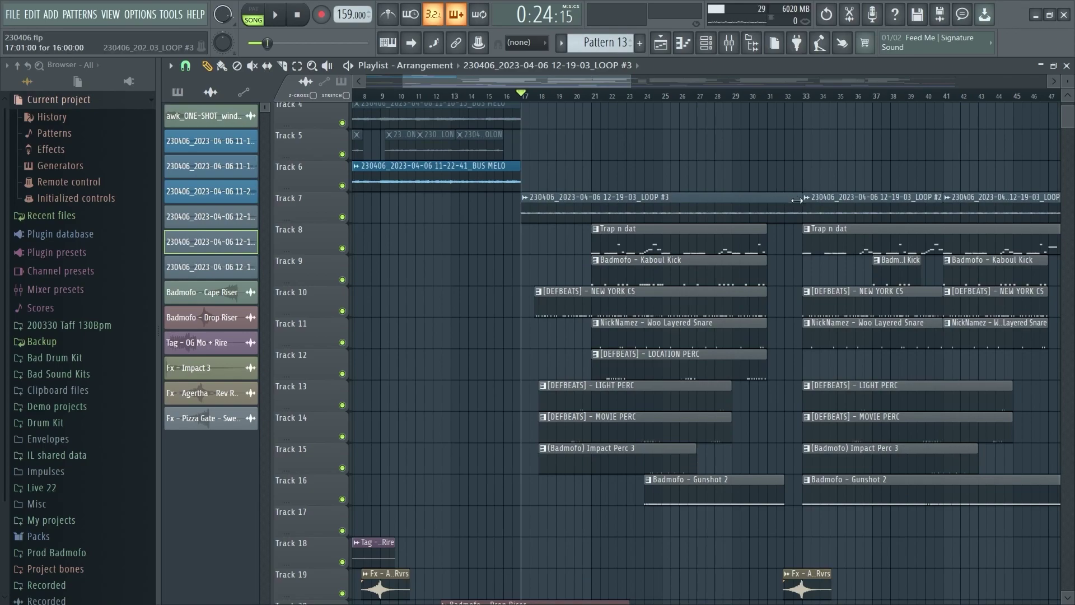
left_click_drag(797, 201, 773, 198)
- Select the clips from bar 9 onward on Tracks 6 to 23 and move them 8 bars later
scroll(332, 134, "down", 4)
scroll(350, 104, "up", 3, "ctrl")
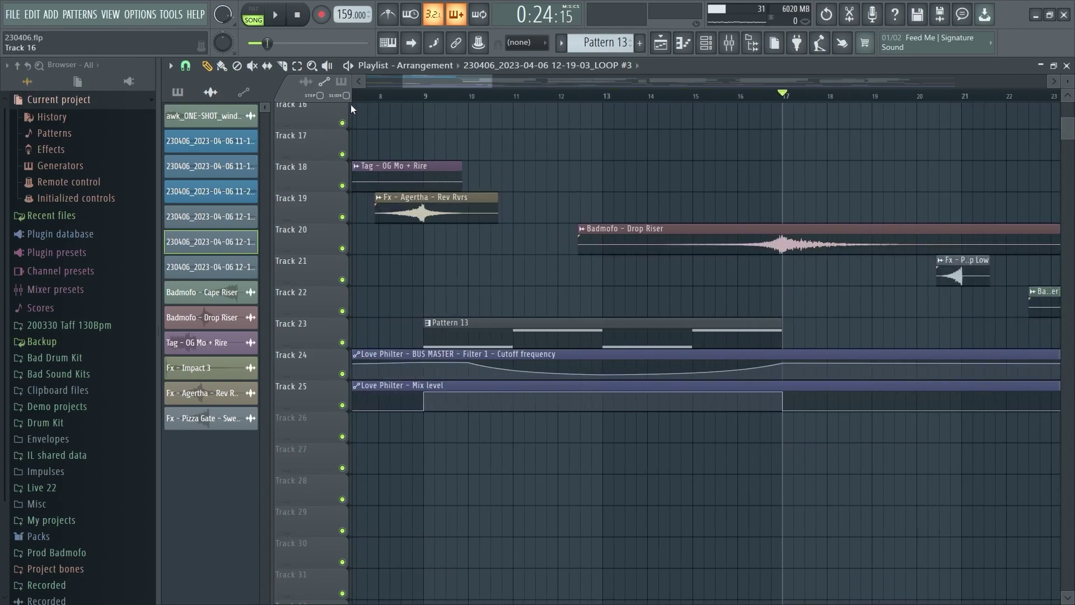
scroll(669, 416, "down", 2, "ctrl")
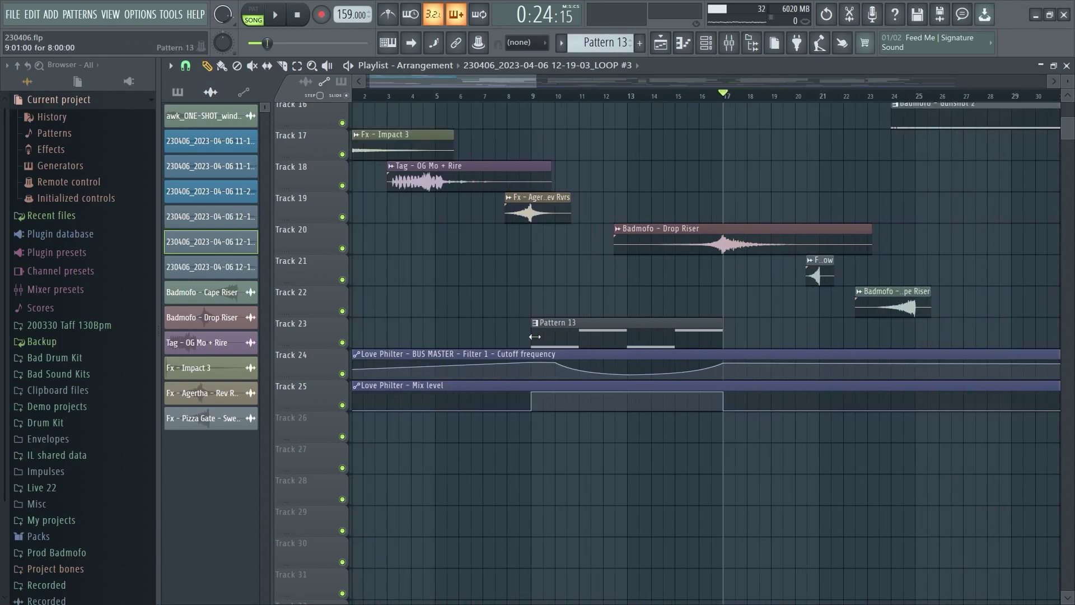
scroll(693, 404, "down", 1, "ctrl")
scroll(635, 240, "up", 5)
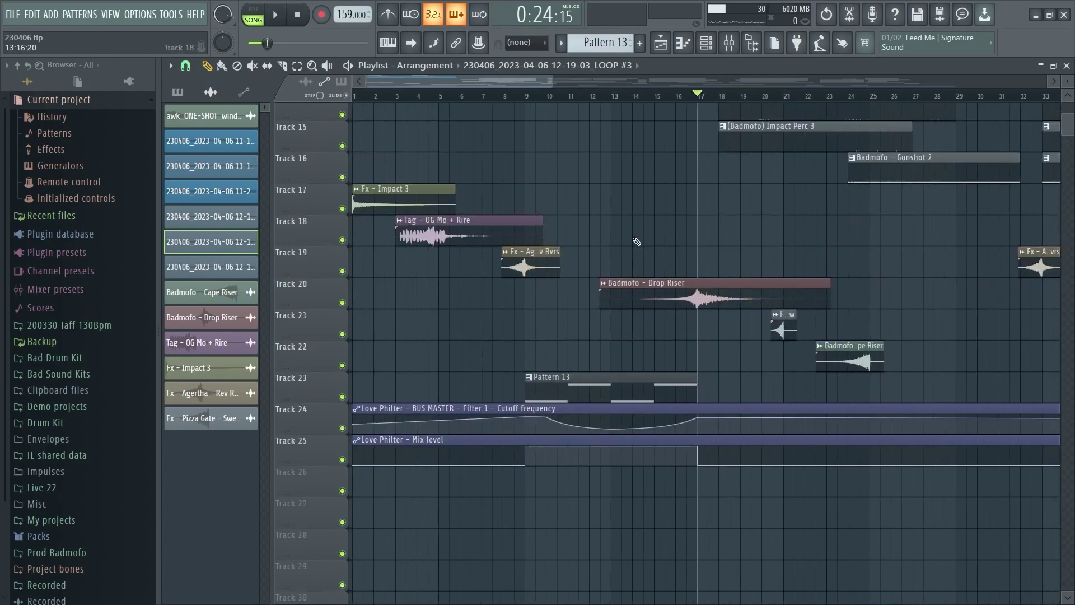
scroll(644, 298, "down", 4, "ctrl")
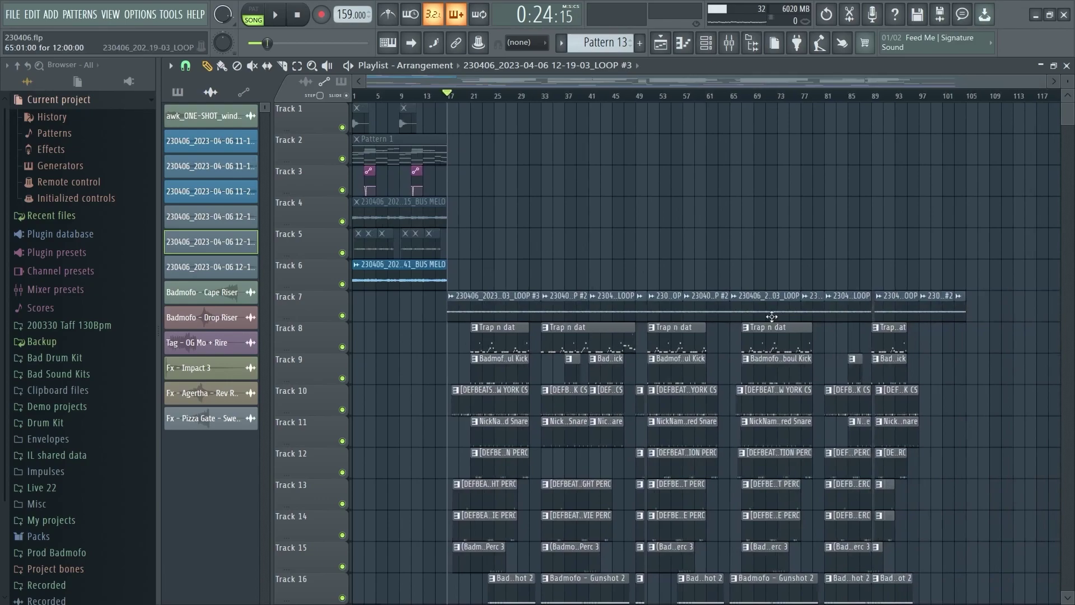
scroll(403, 336, "down", 4)
scroll(395, 437, "up", 2)
scroll(415, 469, "down", 1)
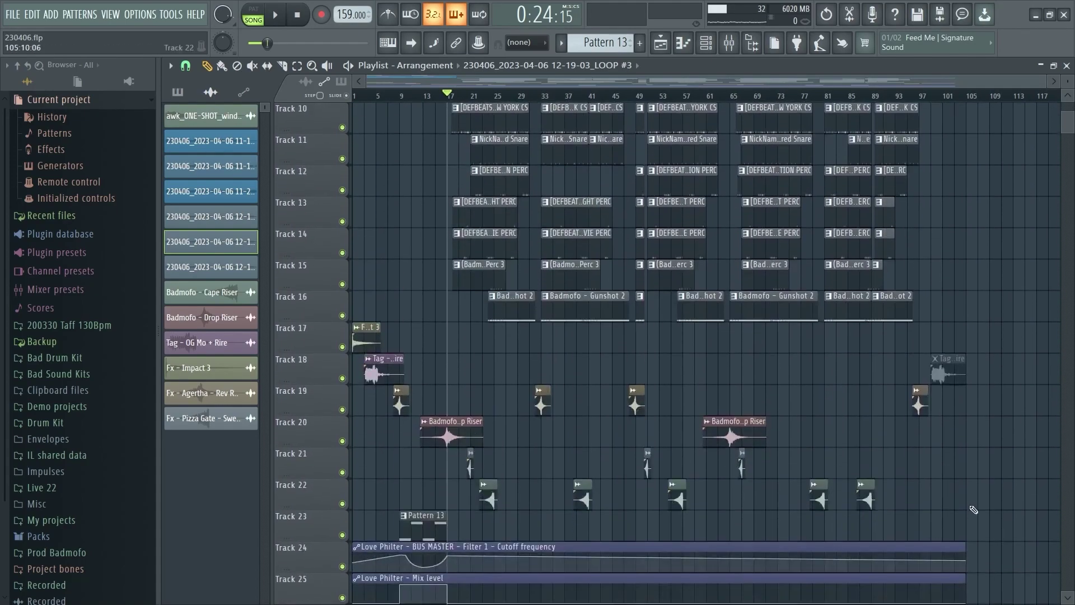
left_click_drag(995, 522, 423, 216, "ctrl")
left_click_drag(459, 283, 507, 283)
- Switch clip focus to automation and slide the Mix level and Filter 1 cutoff points at bar 9 on Tracks 25 and 24 to bar 17
scroll(404, 424, "down", 4)
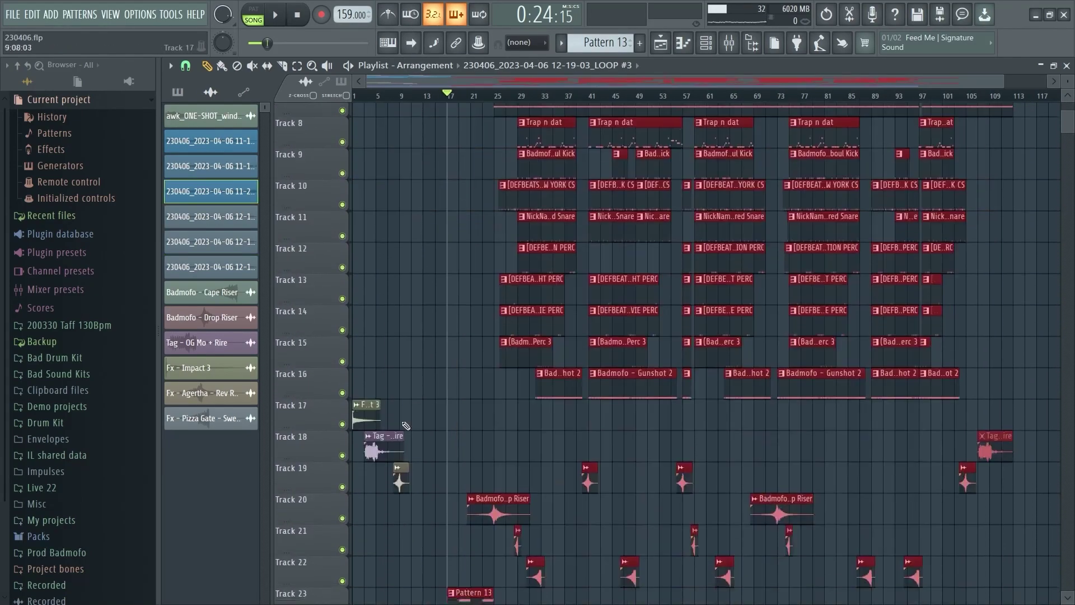
scroll(434, 430, "up", 3)
scroll(400, 440, "down", 6)
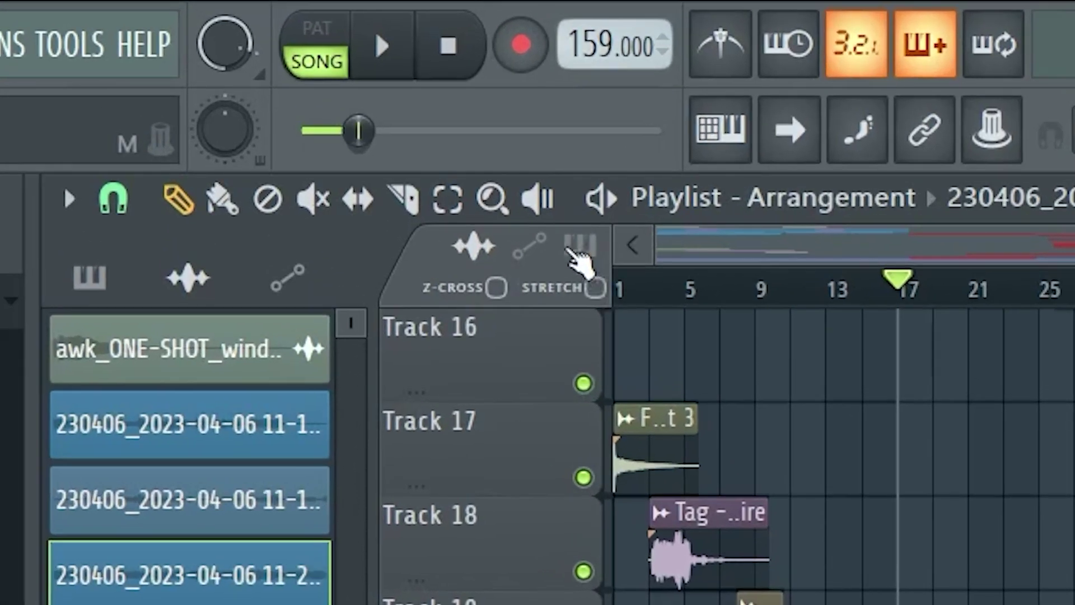
left_click(324, 82)
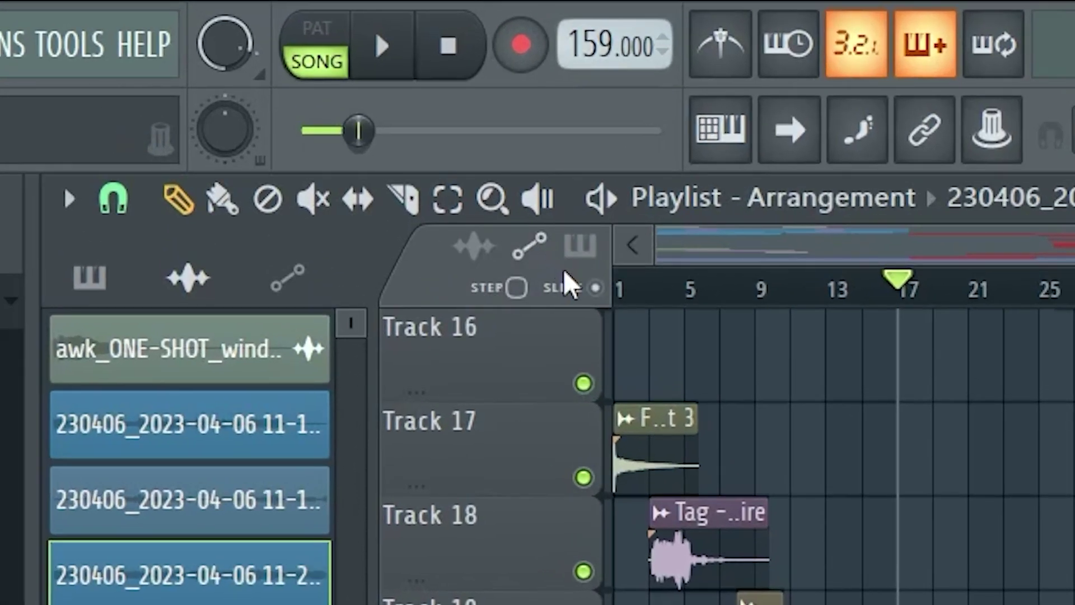
left_click_drag(400, 415, 448, 429)
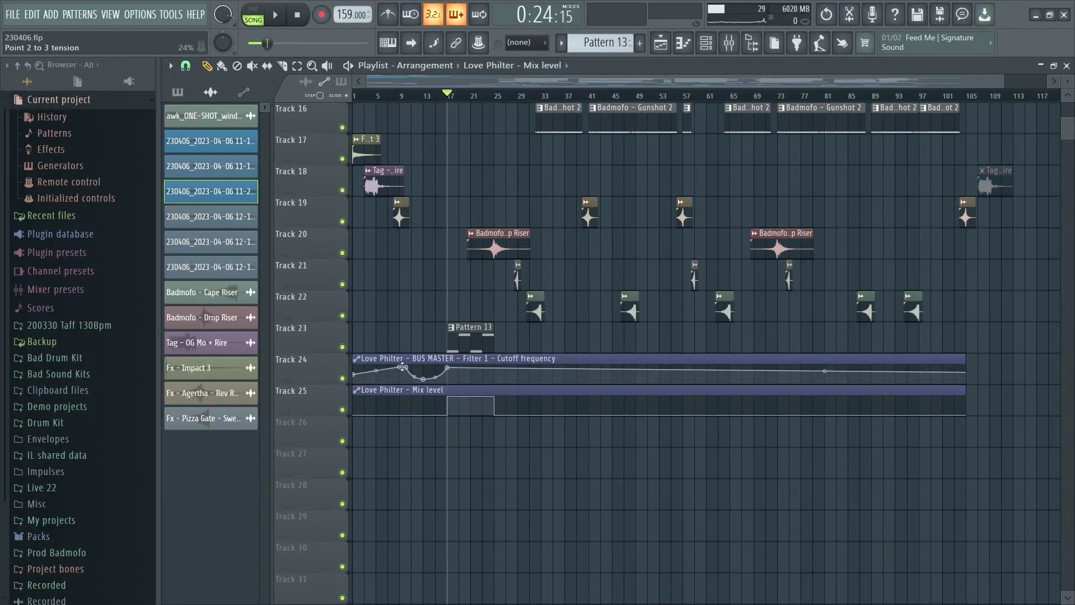
left_click_drag(402, 367, 452, 368)
- Select the time range from bar 25 to bar 57 across all tracks in the playlist
scroll(501, 342, "up", 6)
scroll(560, 314, "down", 4)
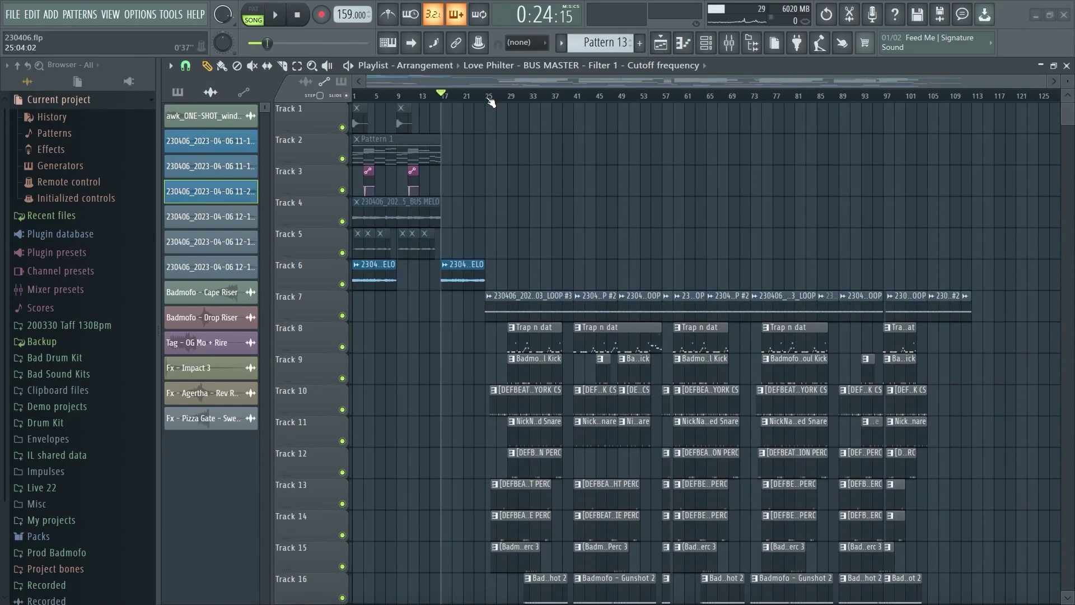
left_click_drag(491, 103, 663, 120)
scroll(506, 122, "up", 4)
scroll(507, 122, "down", 4)
scroll(600, 126, "up", 3)
scroll(587, 121, "down", 3)
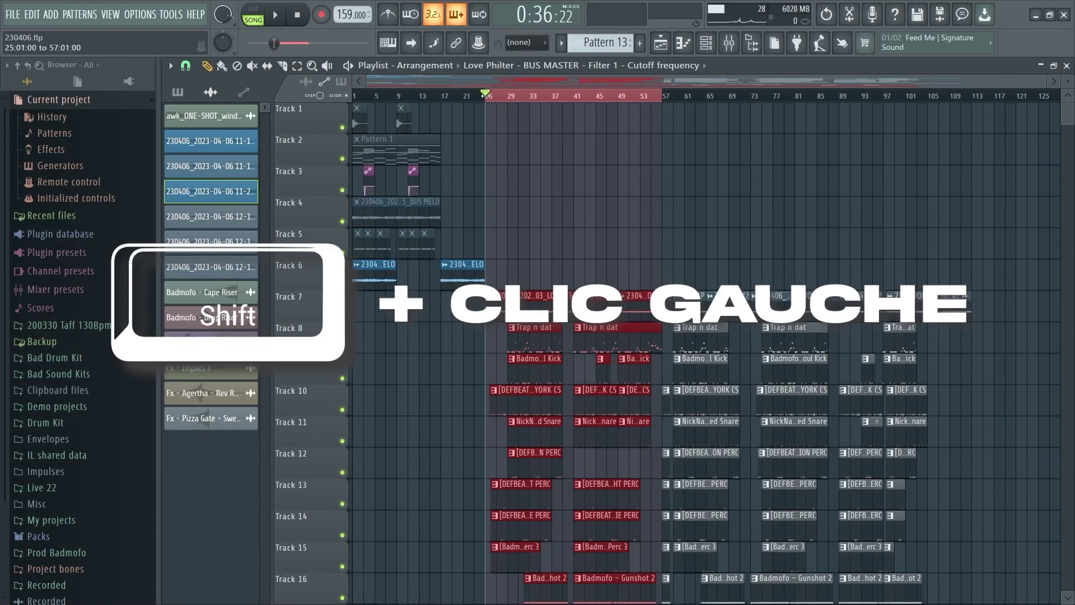
- Add bars 57 to 89 to the time selection, try other ranges starting at bar 25, and clear the selection
left_click_drag(489, 100, 663, 105)
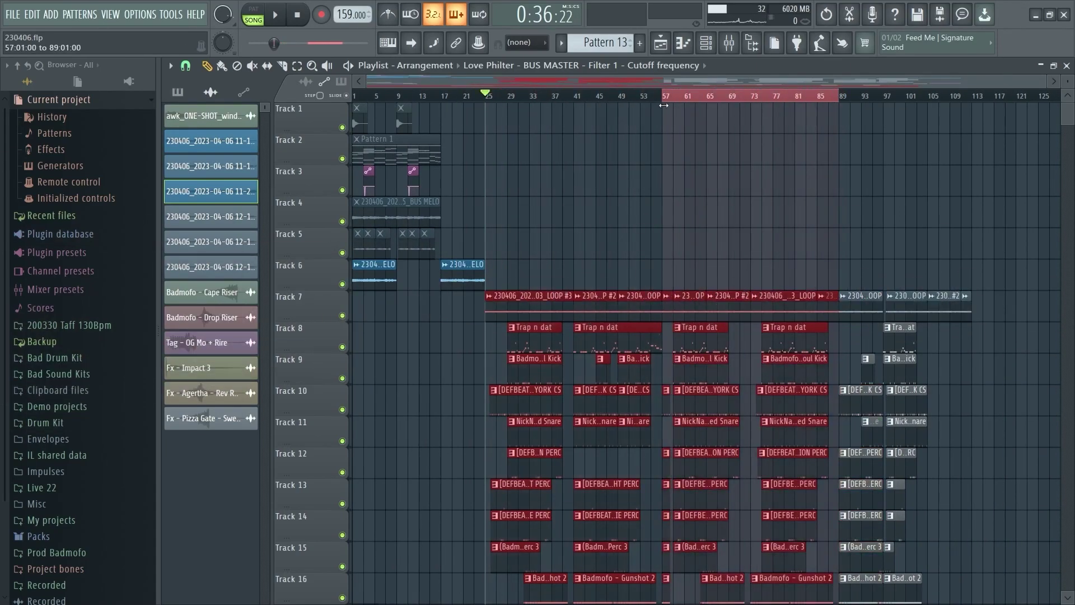
left_click_drag(663, 105, 483, 98)
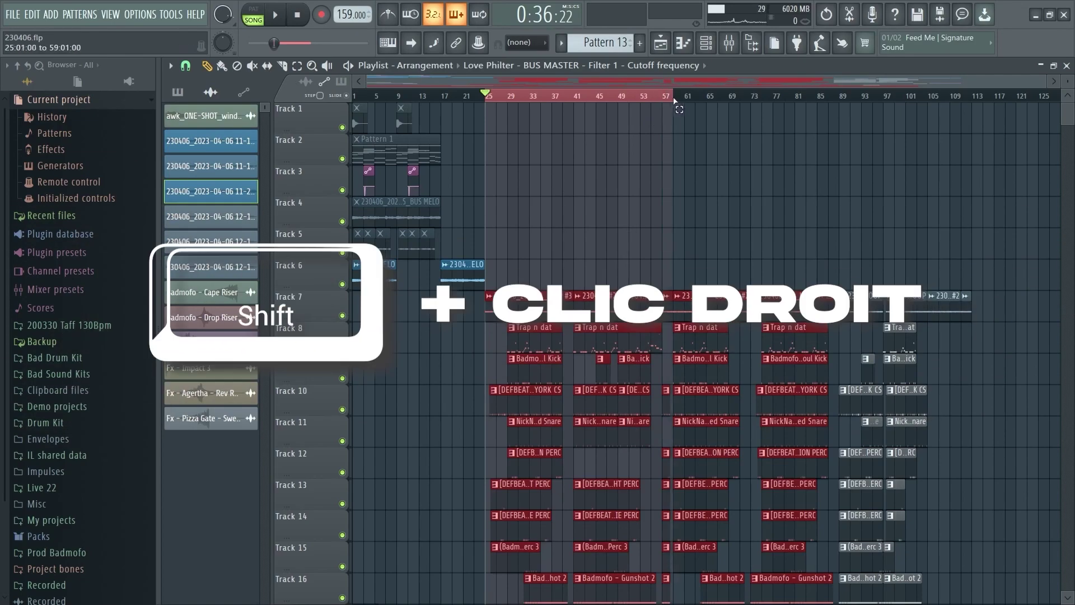
left_click_drag(674, 101, 580, 105)
left_click(509, 96)
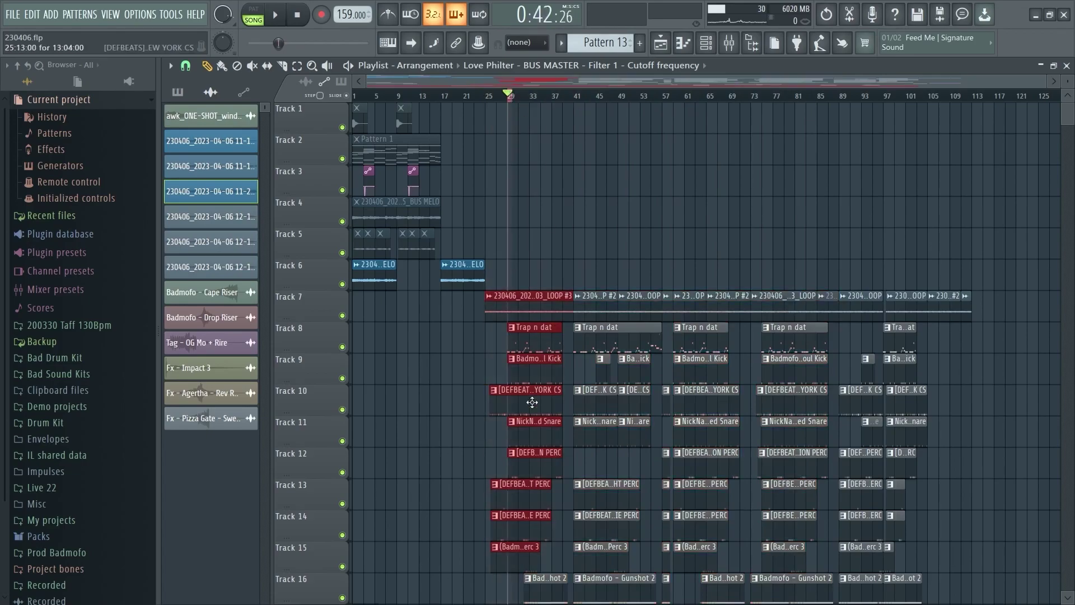
scroll(533, 403, "up", 2)
left_click(574, 147, "ctrl")
- Extend the first BUS MELO clip on Track 6 up to bar 17
scroll(613, 330, "up", 4)
scroll(613, 330, "down", 4)
scroll(431, 286, "up", 2)
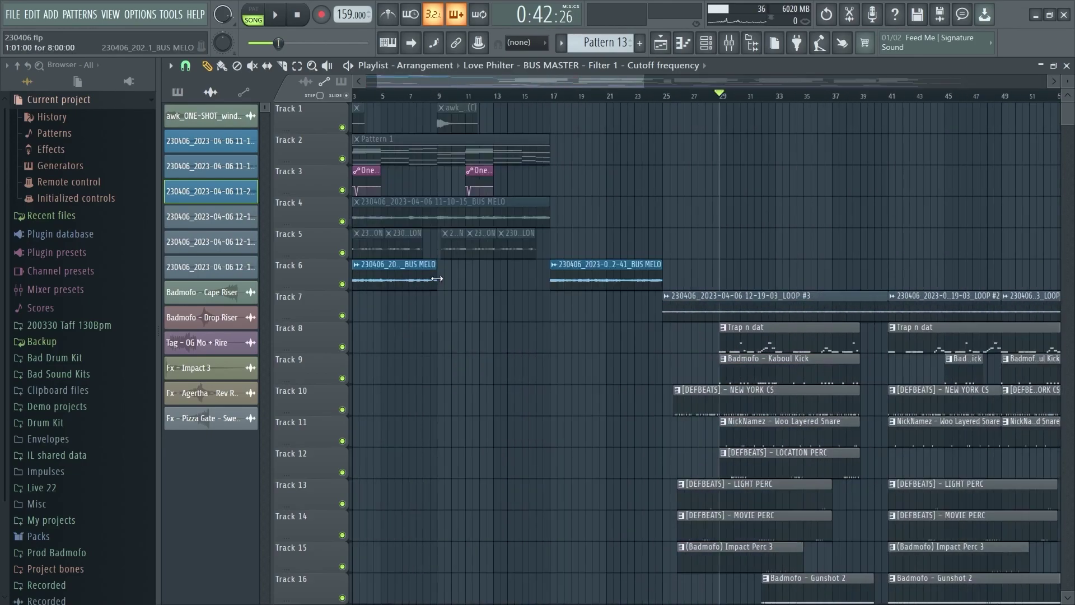
left_click_drag(438, 279, 540, 294)
- Try moving the second BUS MELO clip on Track 6 freely off the grid, and undo the move
scroll(389, 311, "up", 6)
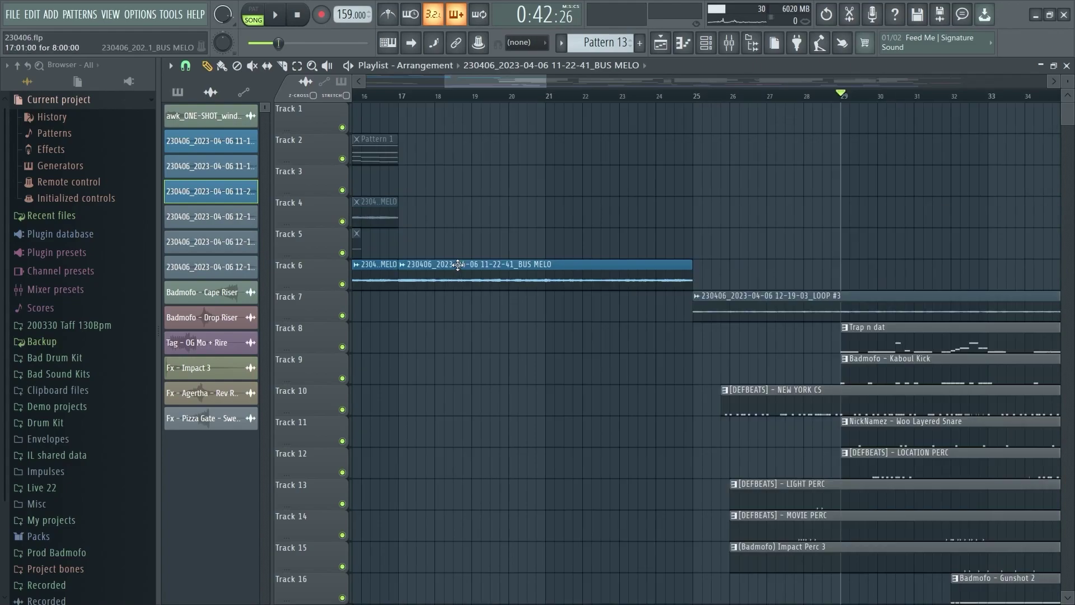
scroll(361, 274, "up", 4)
mouse_move(840, 280)
left_mouse_down()
mouse_move(900, 281)
mouse_move(832, 276)
left_mouse_up()
scroll(516, 312, "down", 5)
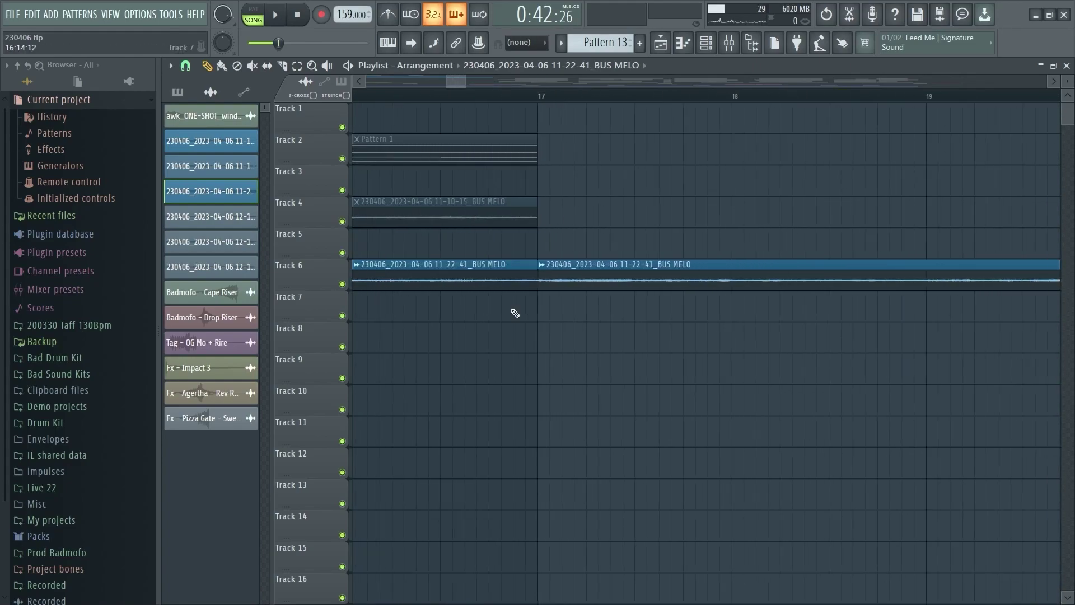
scroll(624, 334, "up", 1)
left_click_drag(477, 279, 596, 269)
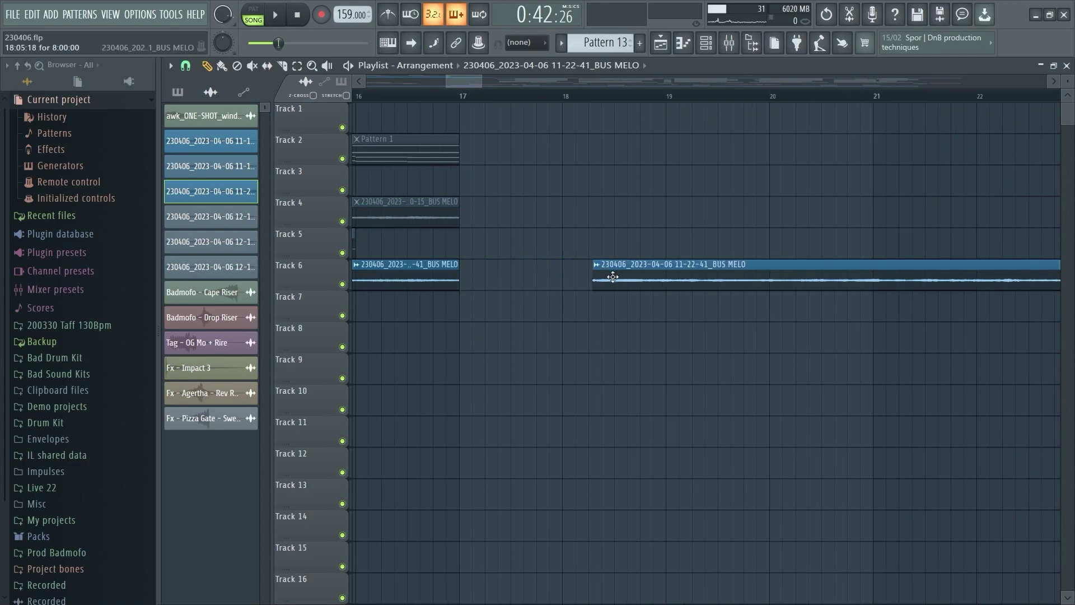
mouse_move(557, 281)
left_mouse_down()
mouse_move(486, 280)
mouse_move(561, 293)
left_mouse_up()
key("ctrl+z")
- Select bars 105 to 113, duplicate the Track 7 LOOP clips repeatedly up to bar 153, and remove the copies
scroll(532, 320, "down", 6)
scroll(848, 220, "up", 2)
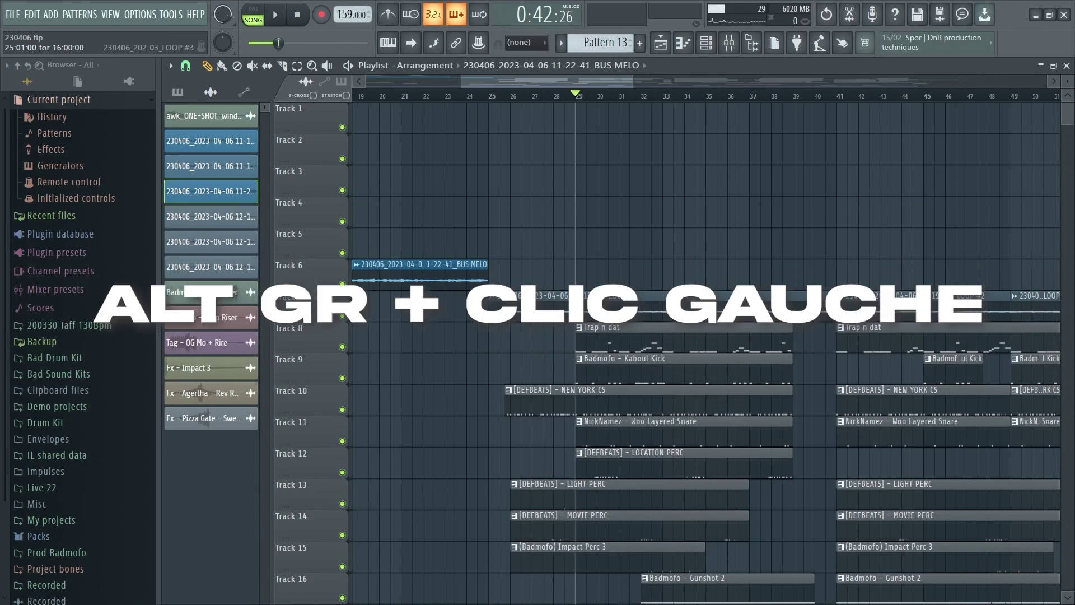
scroll(717, 290, "up", 2)
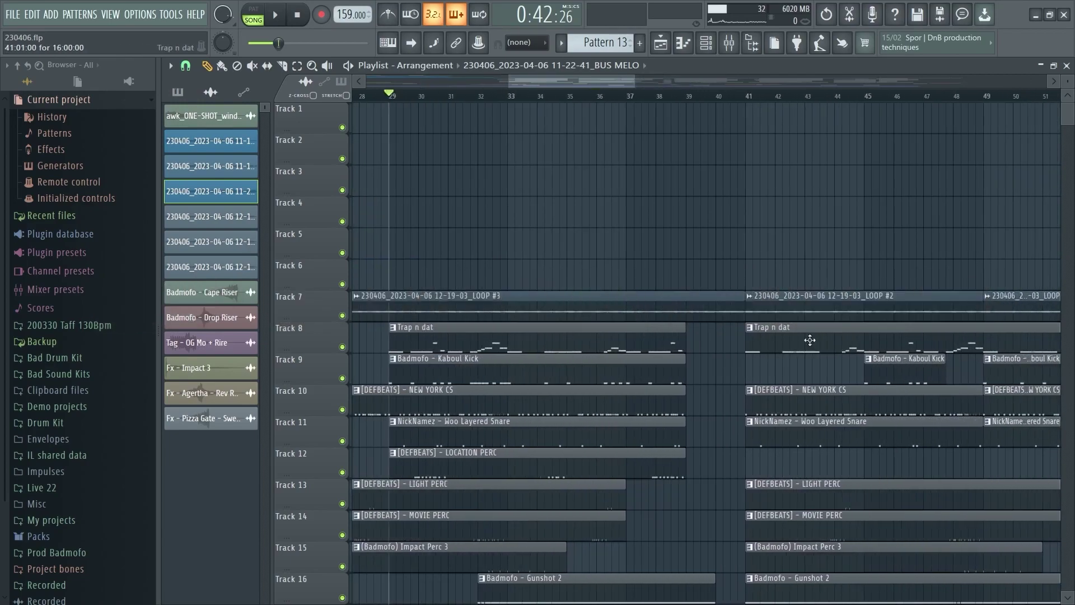
scroll(784, 269, "down", 5)
scroll(807, 262, "down", 4)
scroll(986, 168, "up", 4)
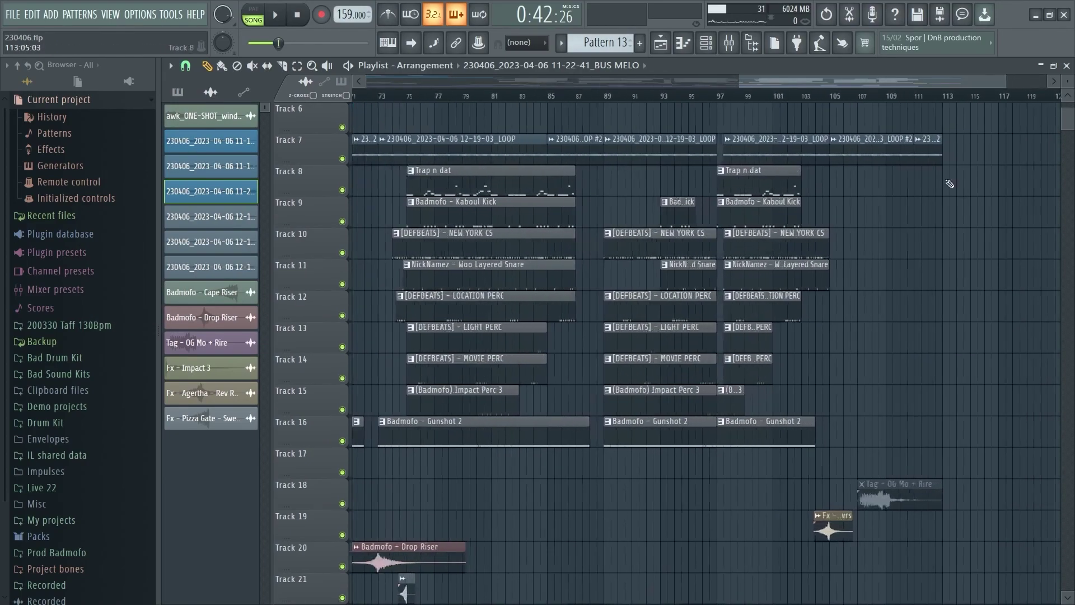
left_click_drag(832, 97, 946, 119)
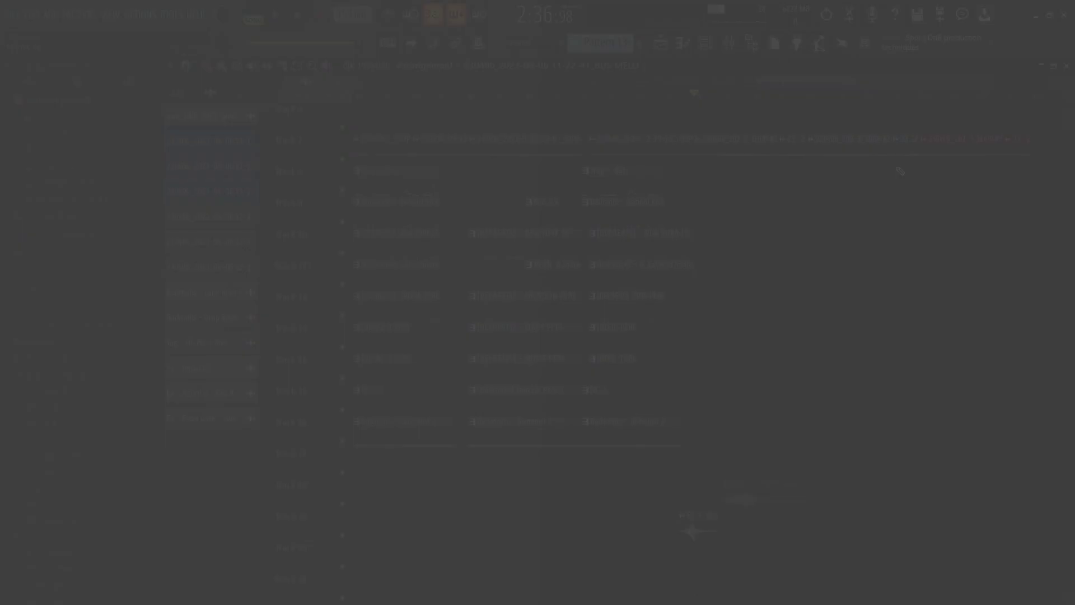
key("ctrl+b")
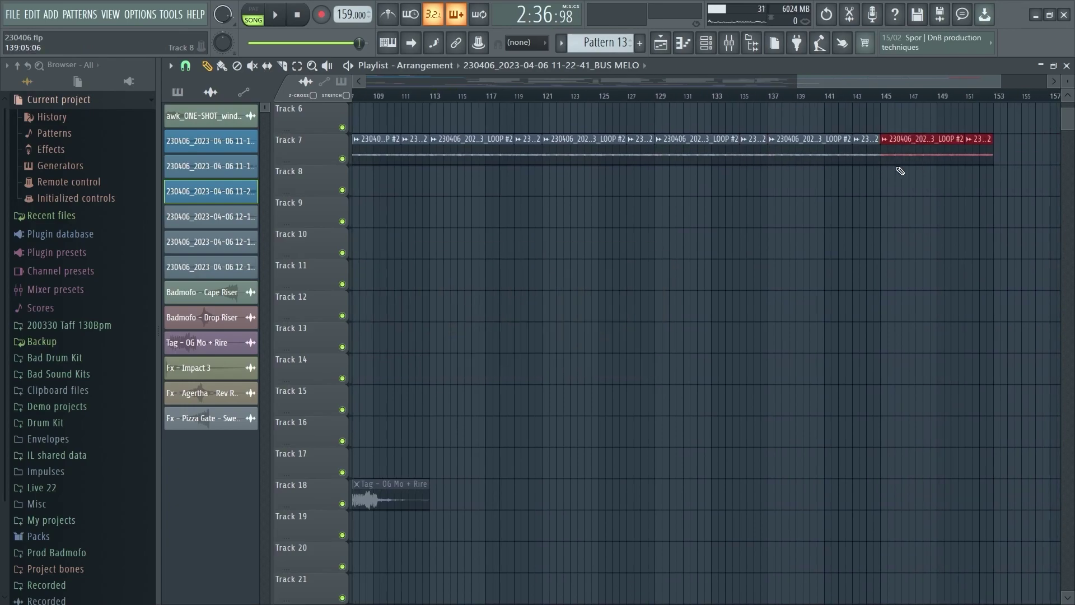
key("Delete")
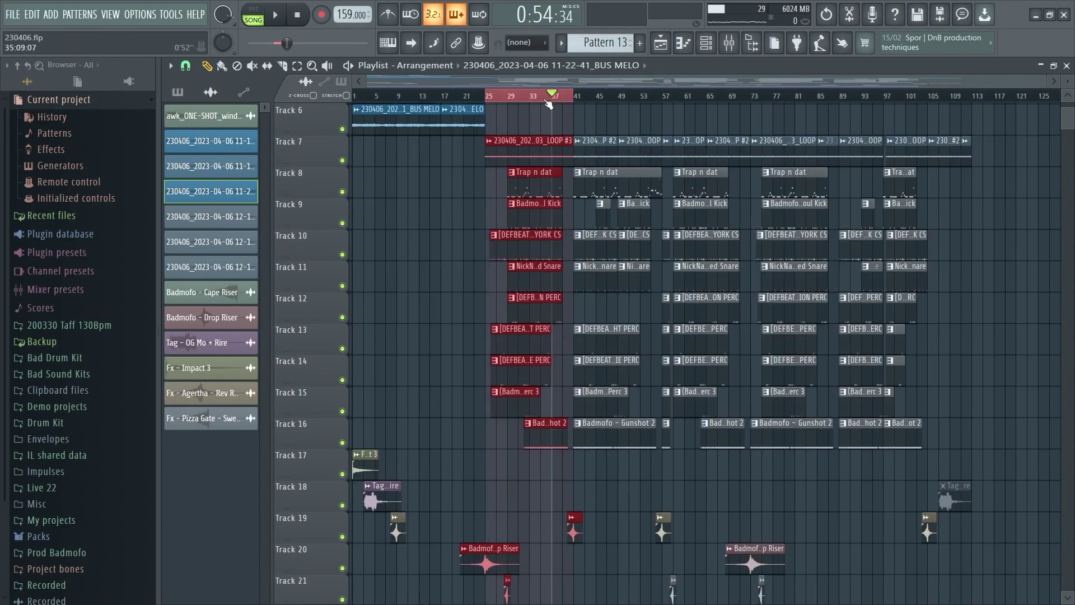
- Select the clips between bars 25 and 41, and clear the selection
double_click(546, 101)
key("ctrl+d")
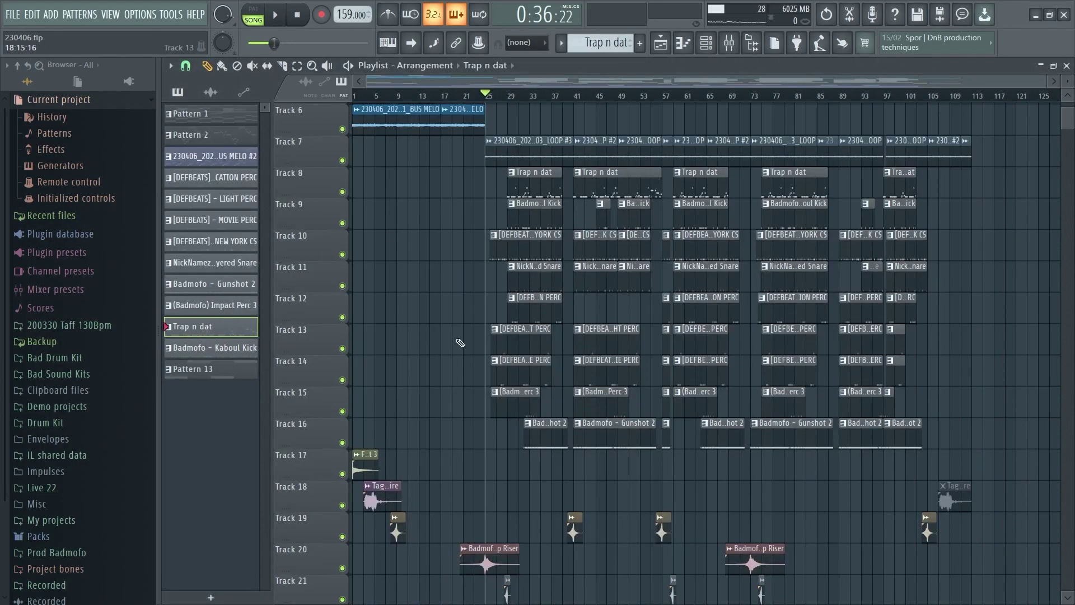
scroll(465, 438, "up", 5)
scroll(470, 439, "down", 3)
scroll(571, 300, "down", 2)
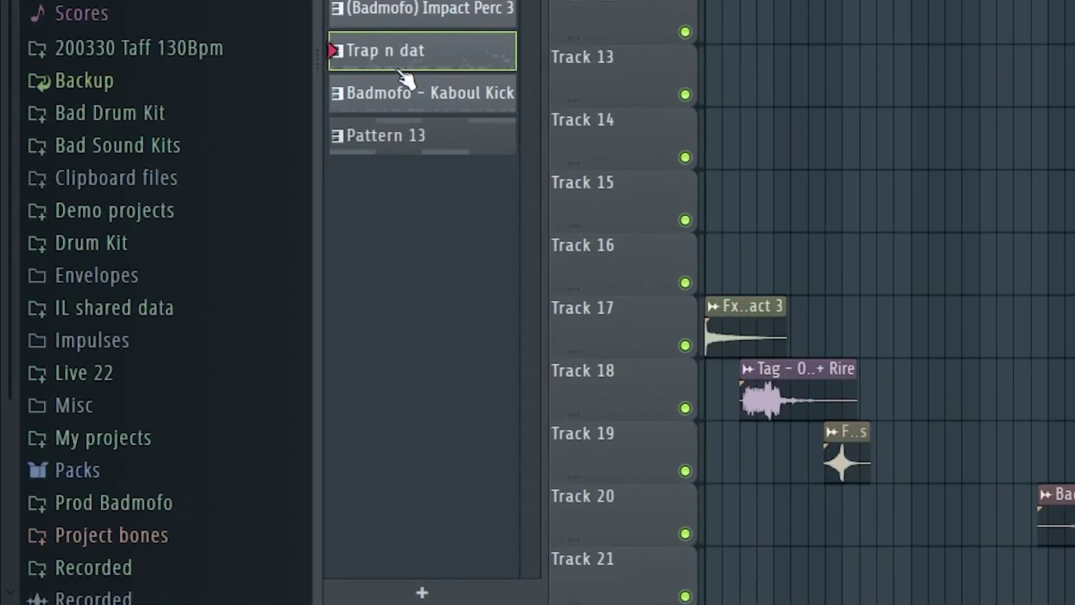
- Split the Trap n dat pattern by channel
right_click(245, 270)
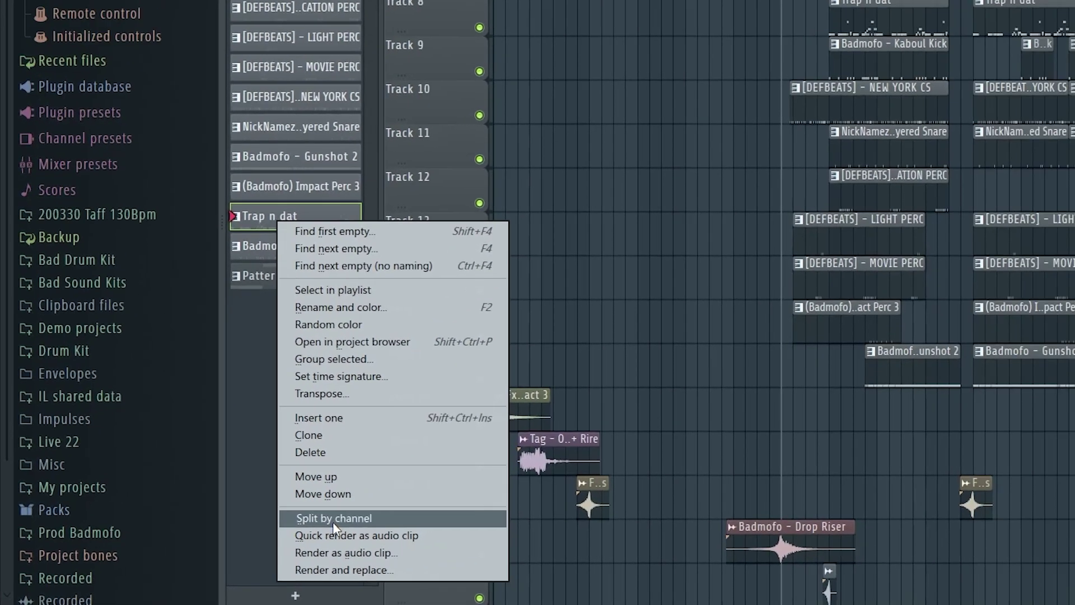
left_click(333, 521)
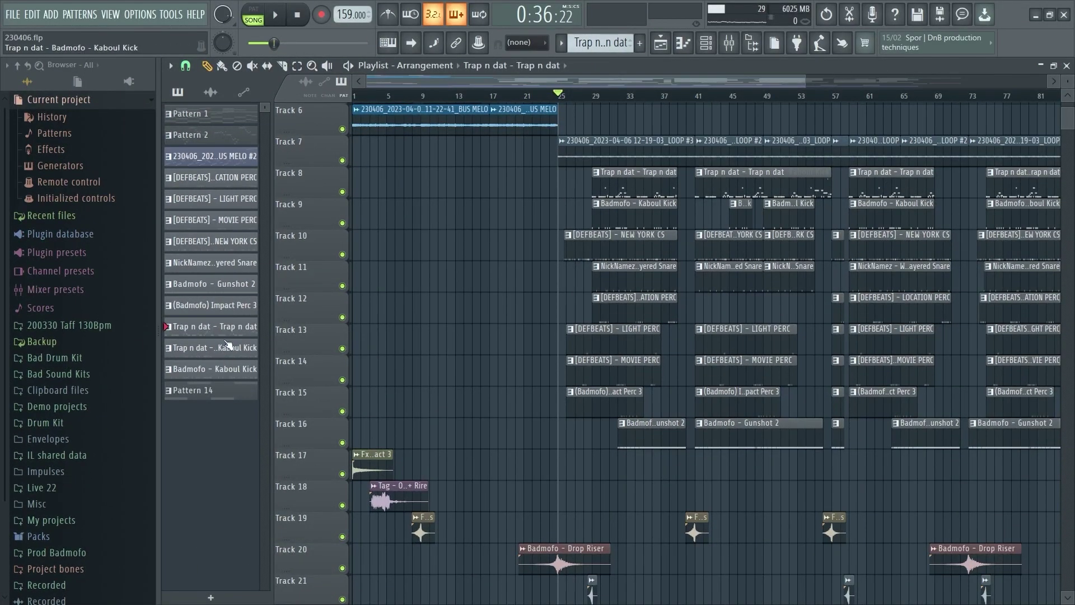
- Move the overlapping Trap n dat clip at bar 29 on Track 8 back to about bar 22, and delete it
scroll(608, 193, "up", 3, "ctrl")
left_click_drag(666, 182, 563, 183)
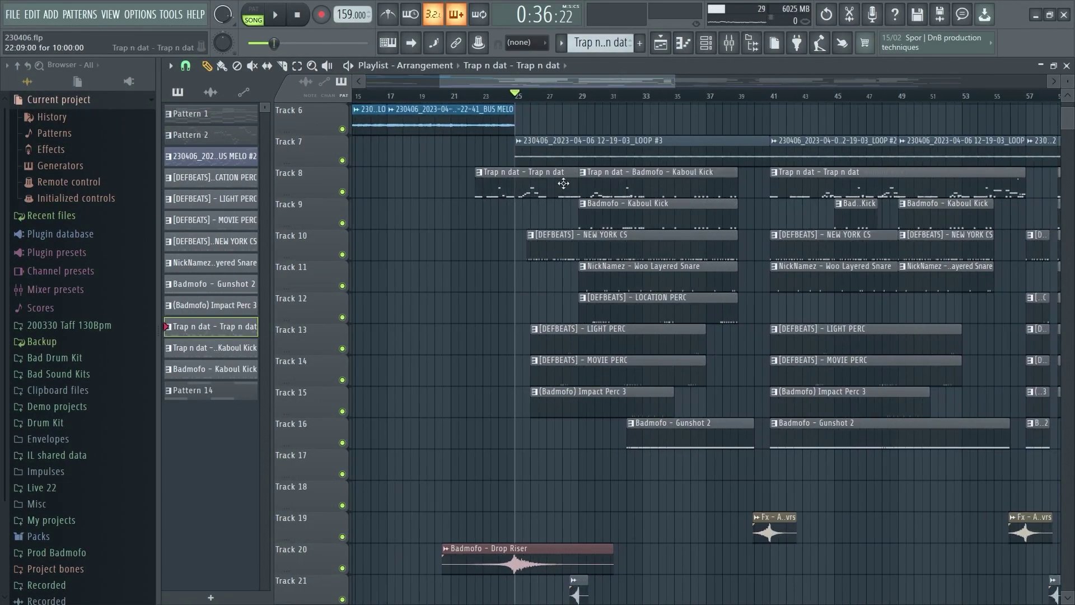
scroll(477, 482, "down", 4, "ctrl")
right_click(489, 183)
scroll(578, 240, "up", 2, "ctrl")
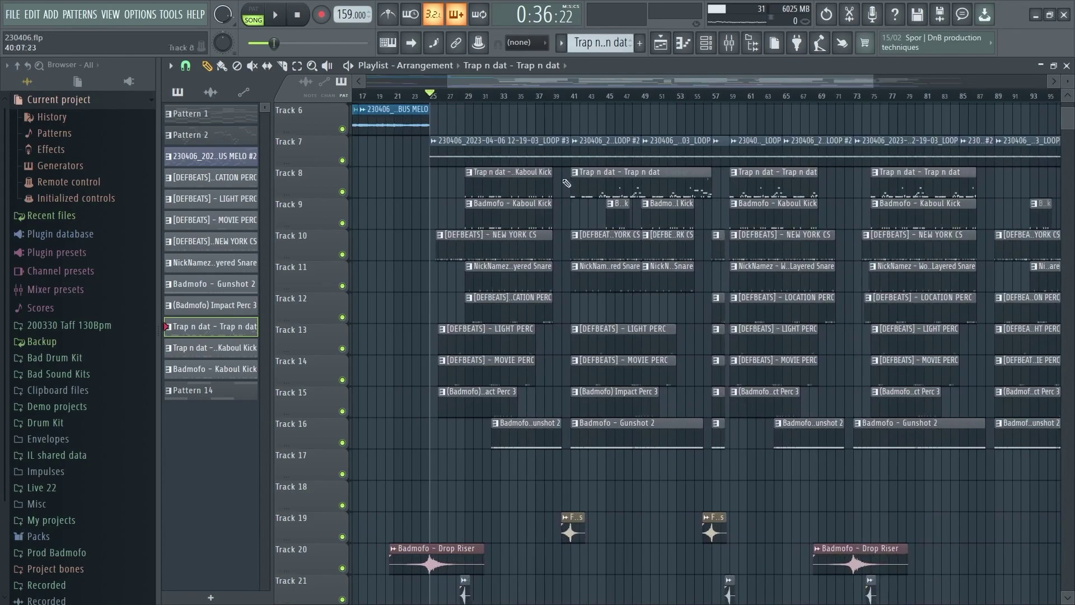
- Try reordering an empty playlist track, moving it up to position 7 and down to position 16
scroll(567, 183, "down", 4)
scroll(516, 392, "up", 9)
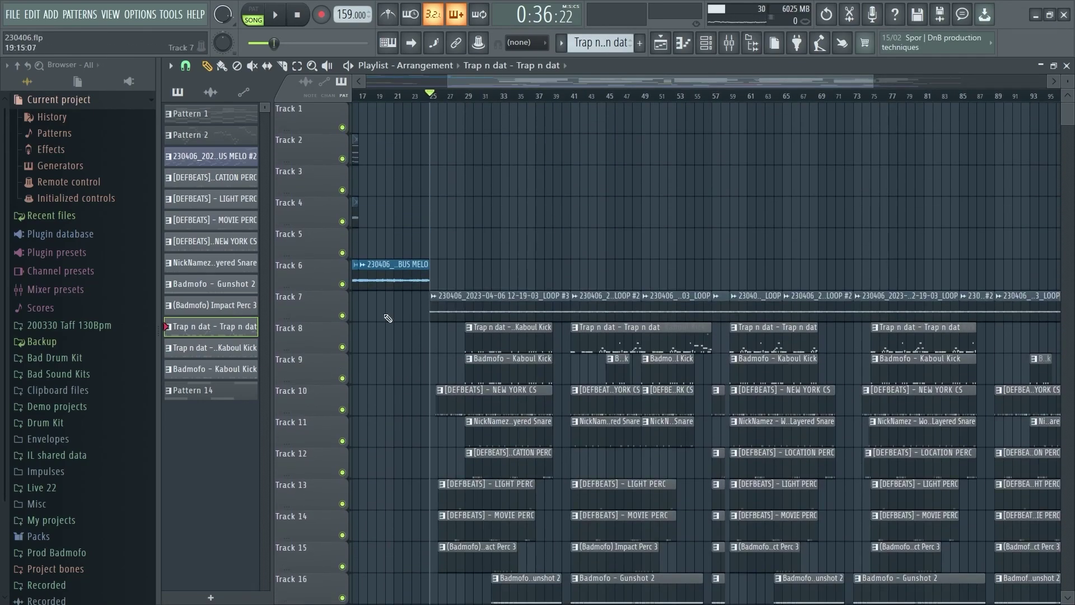
scroll(324, 322, "down", 4, "ctrl")
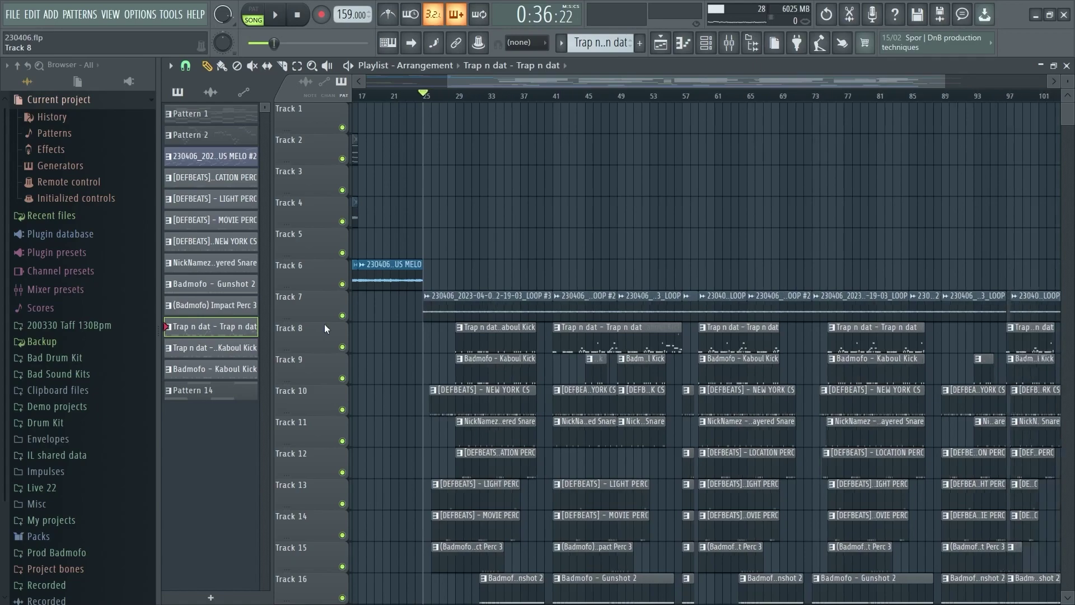
scroll(342, 341, "down", 3)
scroll(343, 351, "up", 2)
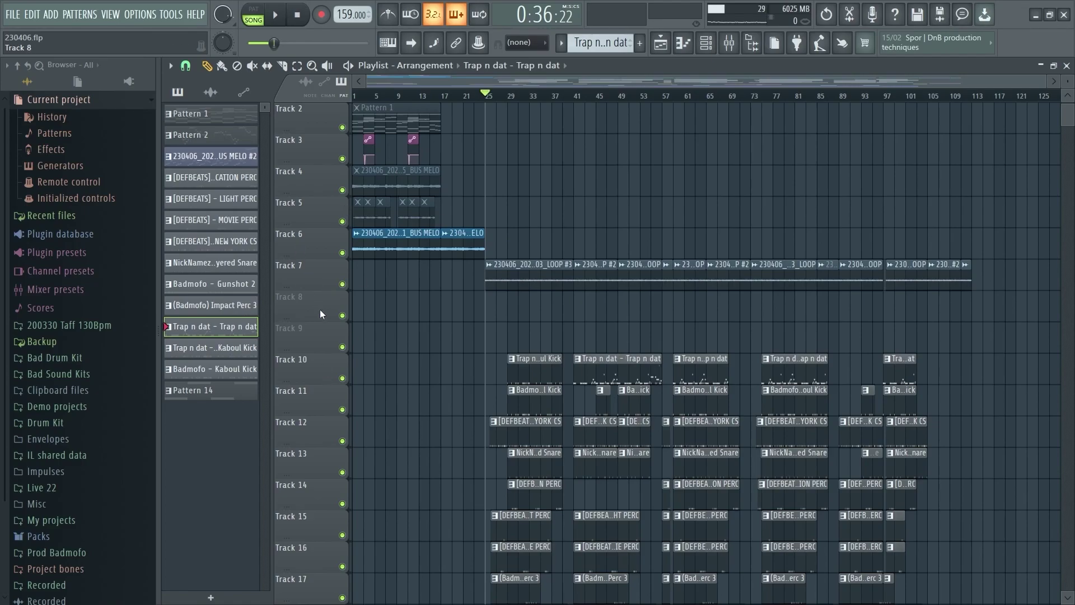
scroll(318, 299, "up", 1, "shift")
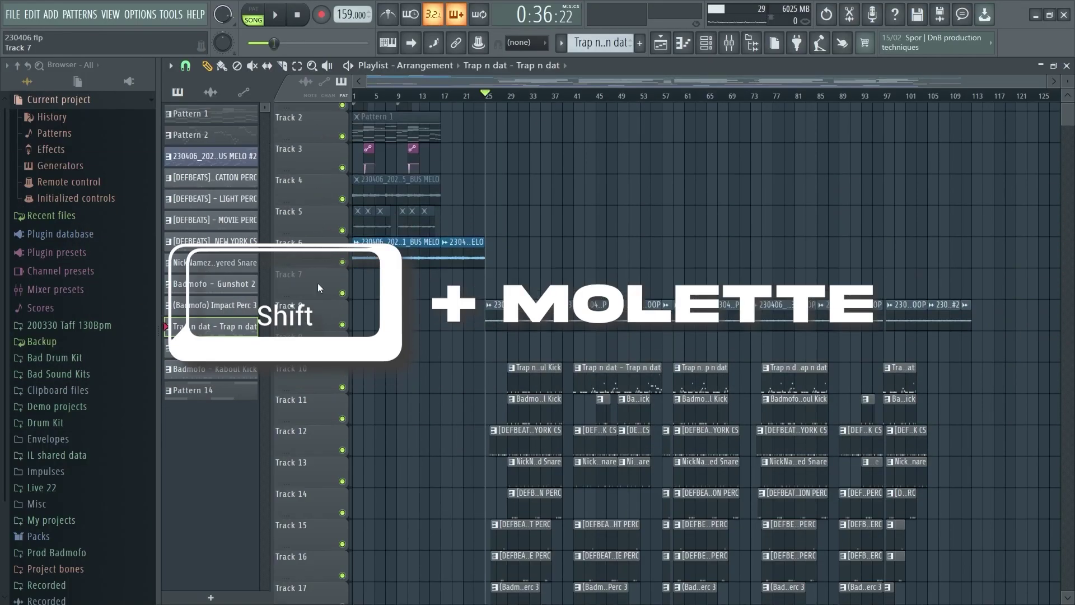
scroll(317, 283, "down", 9, "shift")
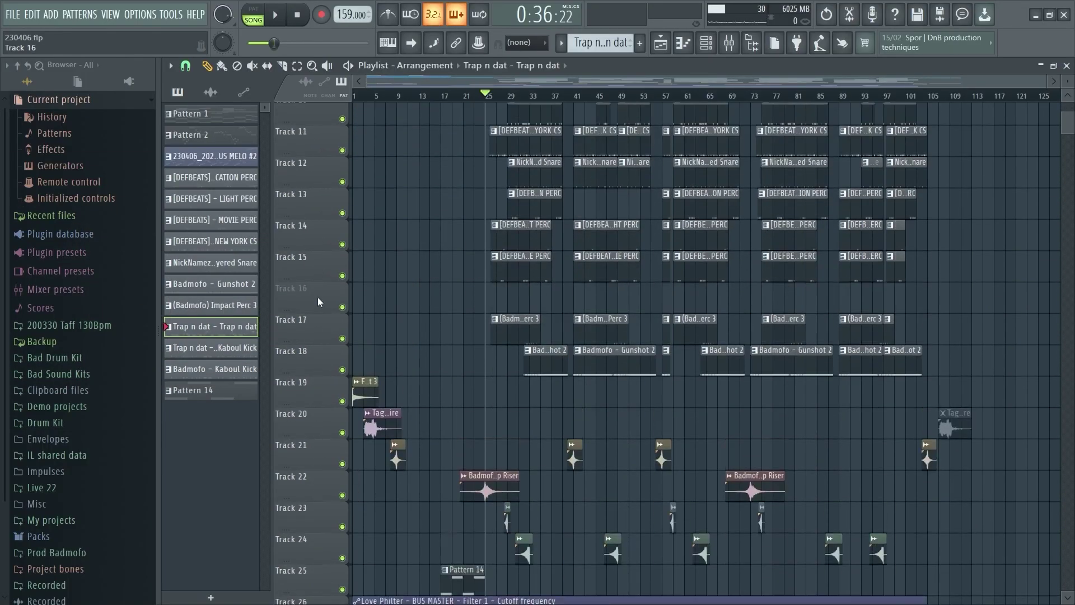
scroll(318, 303, "down", 1)
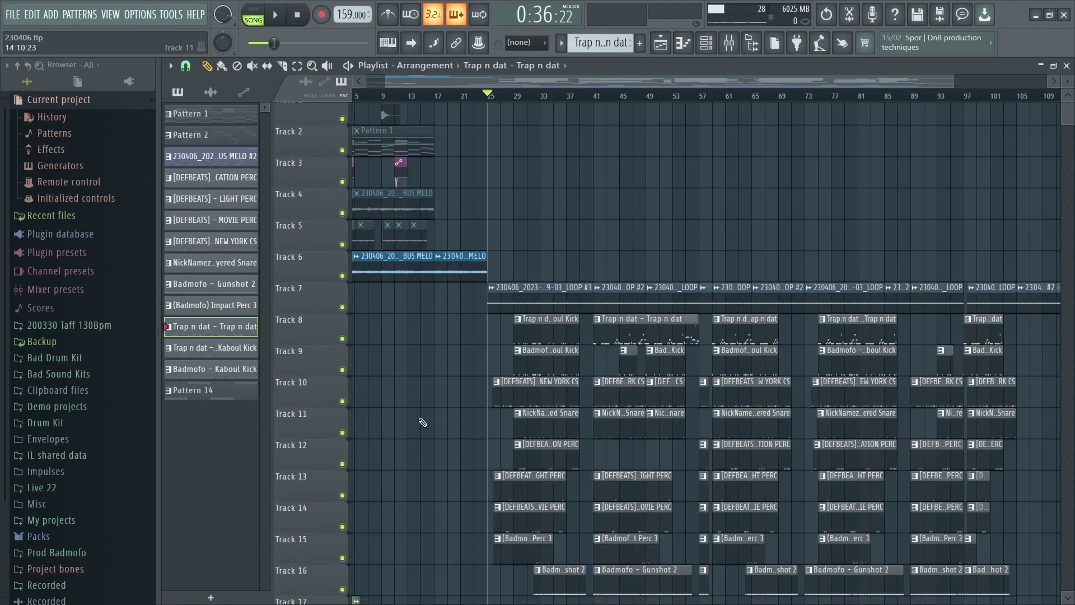
- Insert a blue track named Melodies at position 6, and group Tracks 7 and 8 under it
right_click(304, 271)
left_click(305, 257)
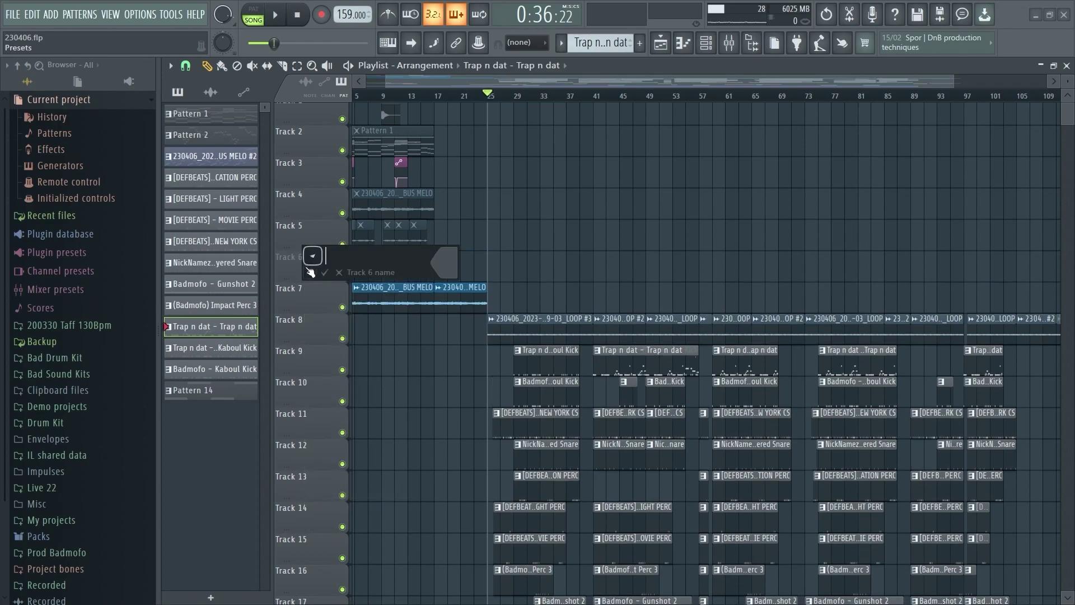
type("Melodies")
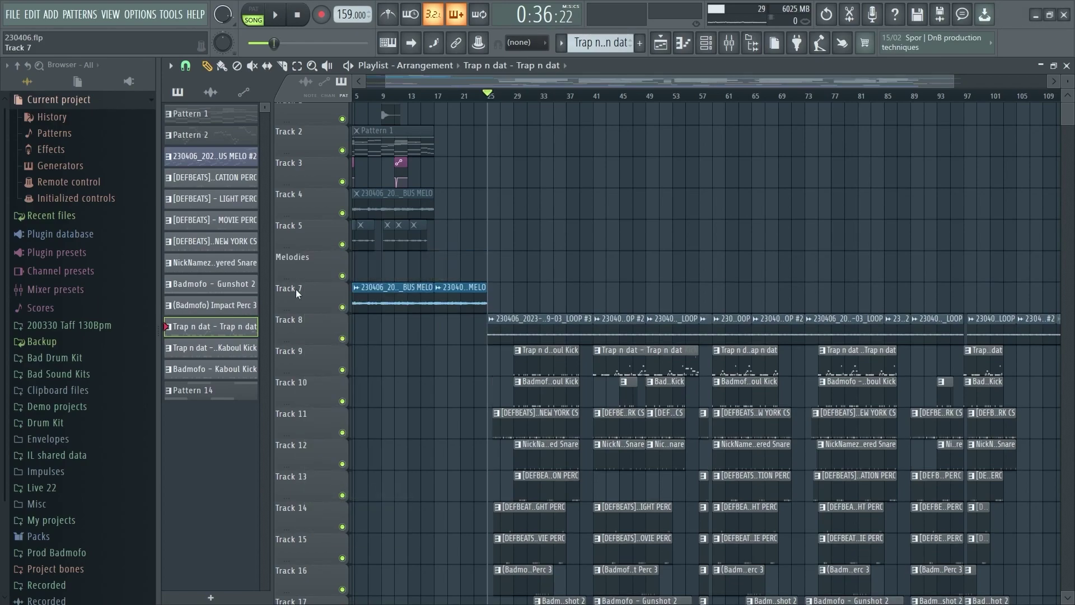
left_click(470, 267)
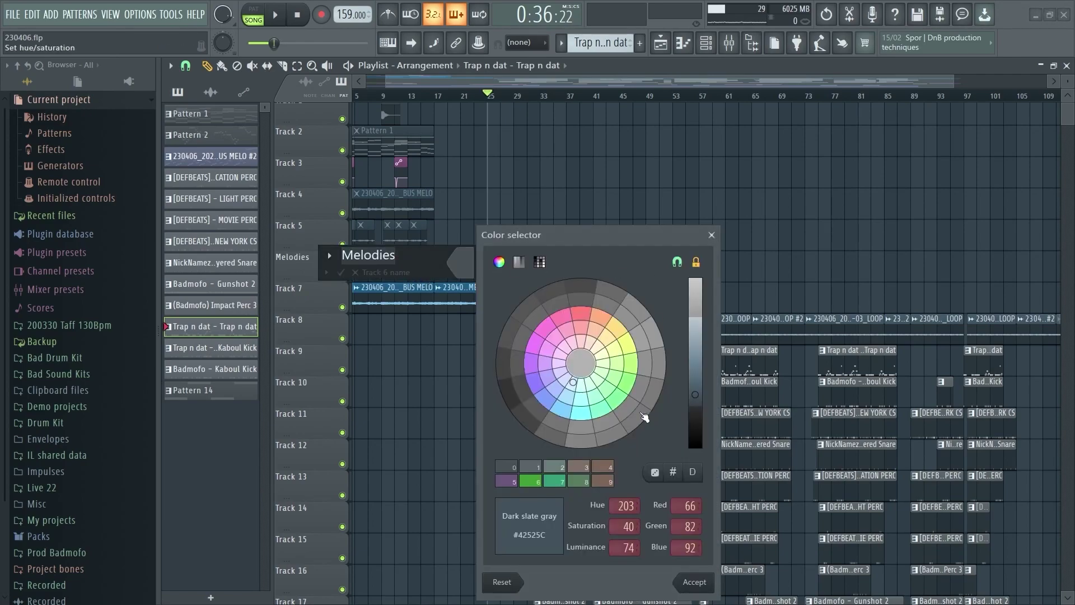
key("Return")
key("Return")
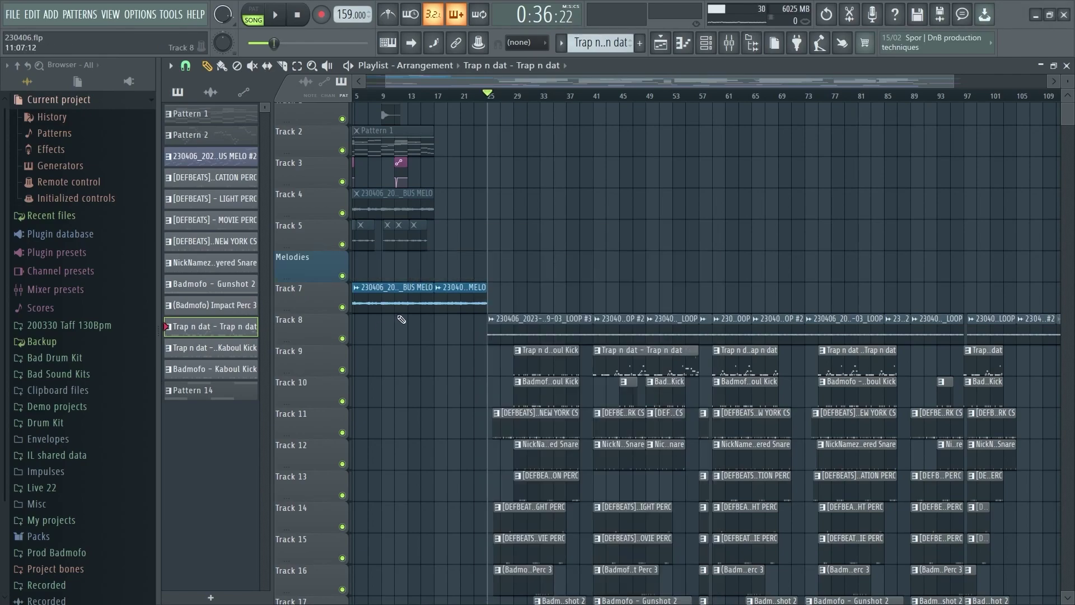
right_click(302, 294)
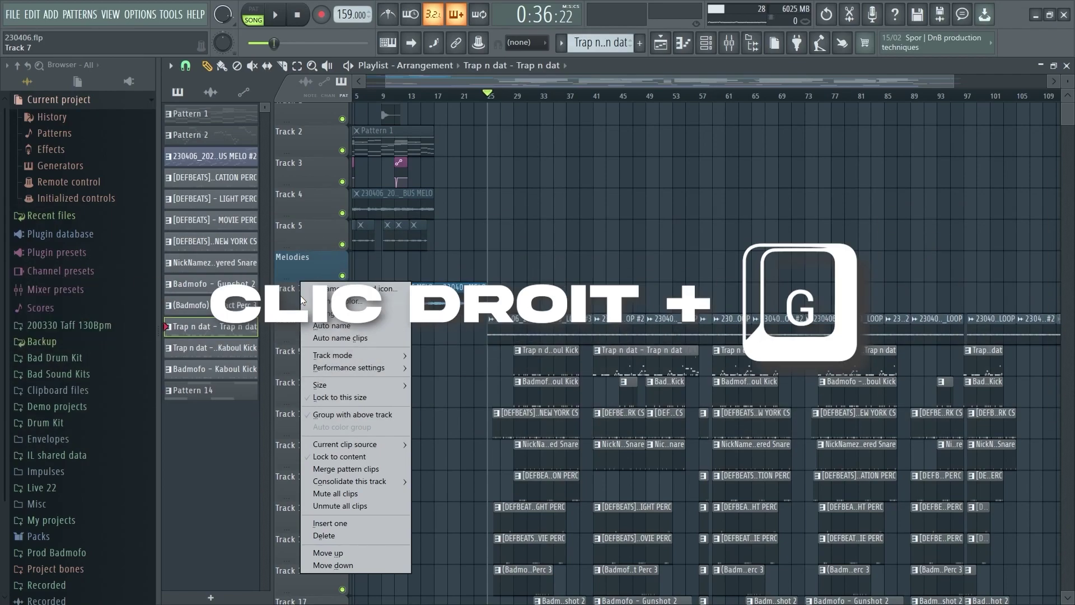
key("g")
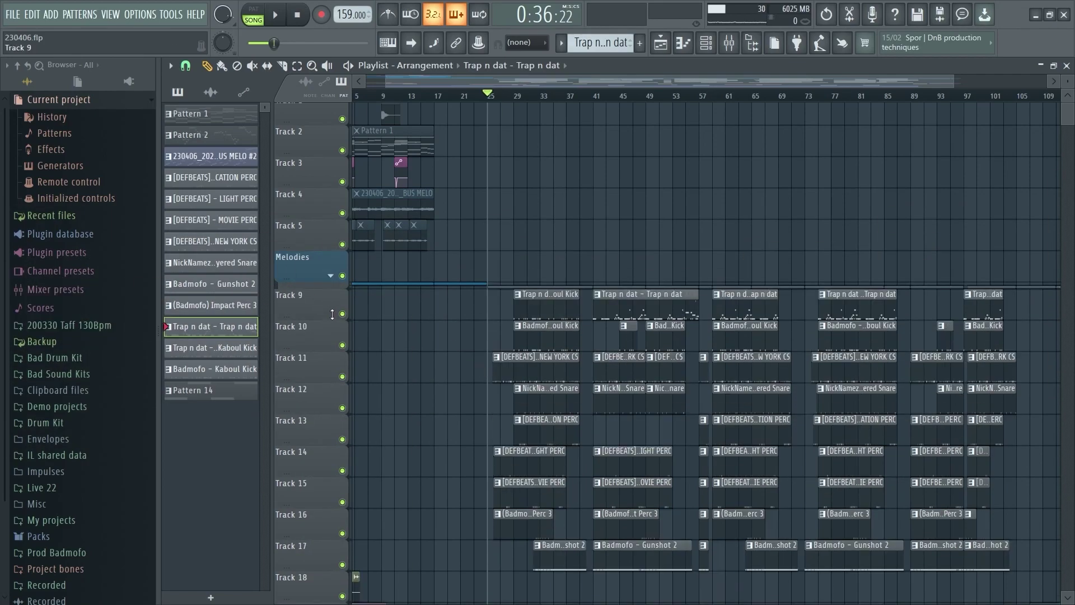
- Insert an empty track at position 9 and name it Kick 808
right_click(329, 311)
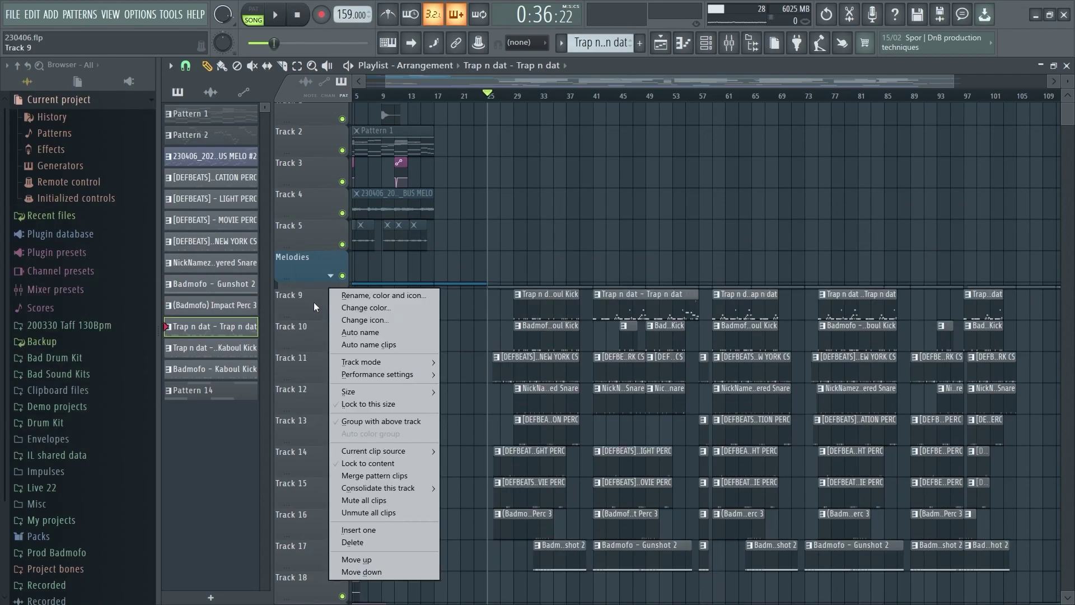
key("g")
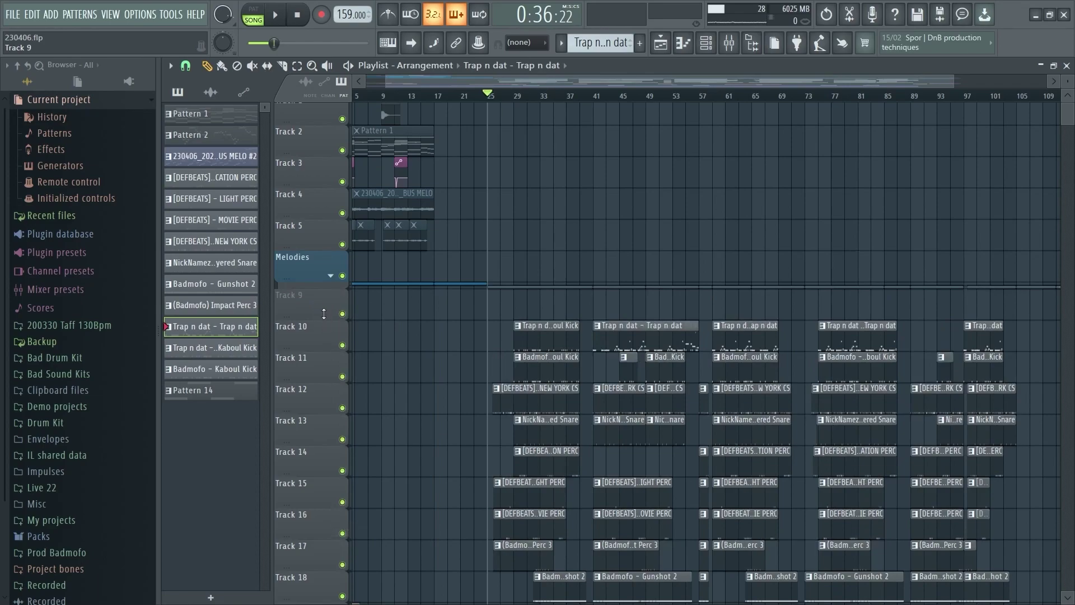
double_click(321, 303)
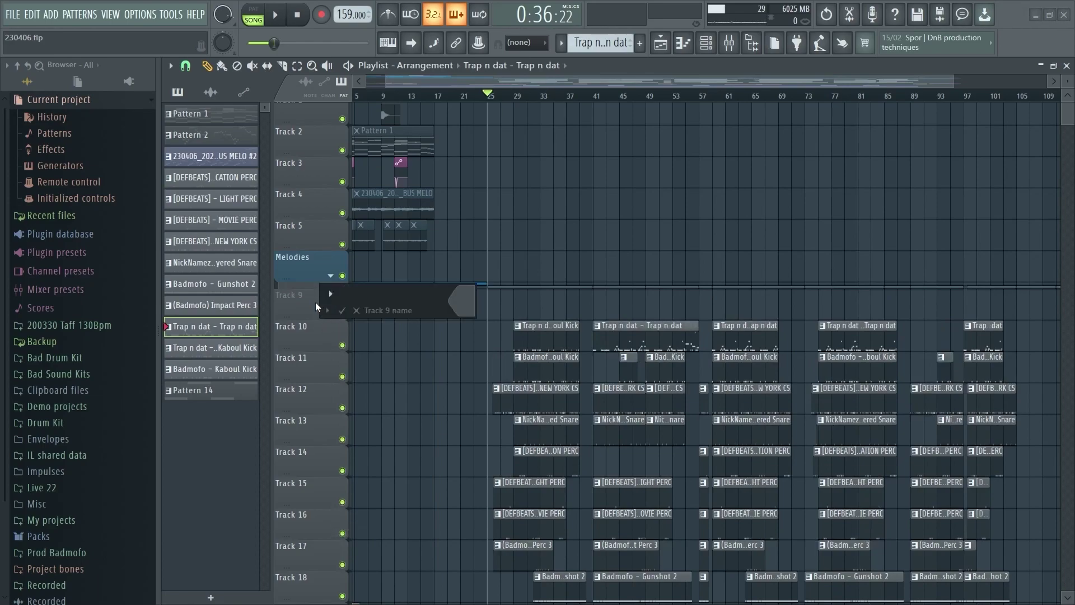
type("Kick 808")
key("Return")
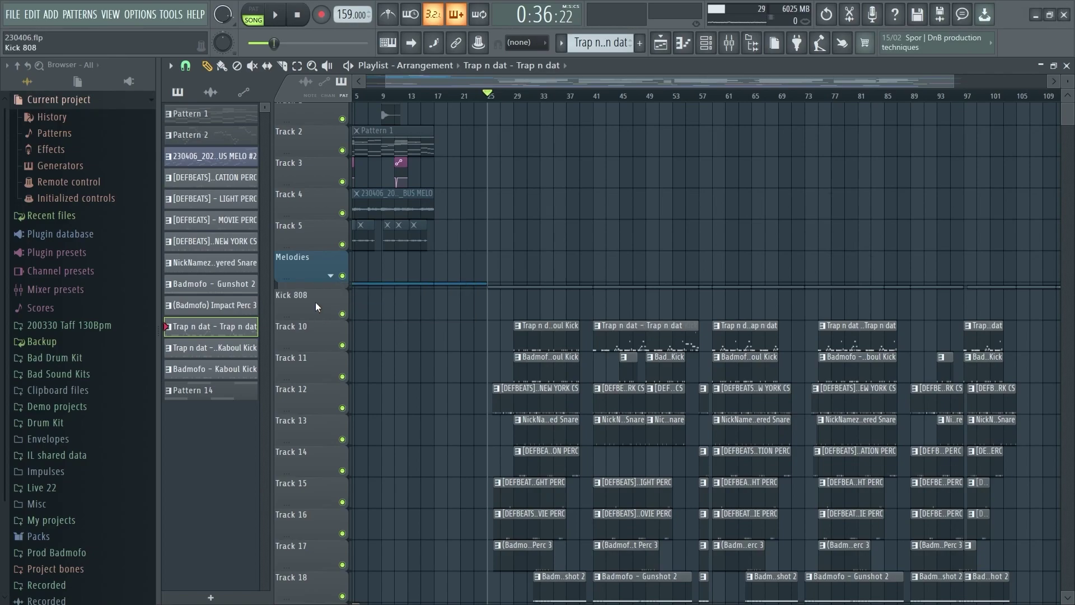
- Colour the Kick 808 track purple, and group Tracks 10 and 11 under it
middle_click(316, 303)
left_click(462, 303)
left_click(504, 483)
key("Return")
key("Return")
right_click(318, 332)
left_click(336, 436)
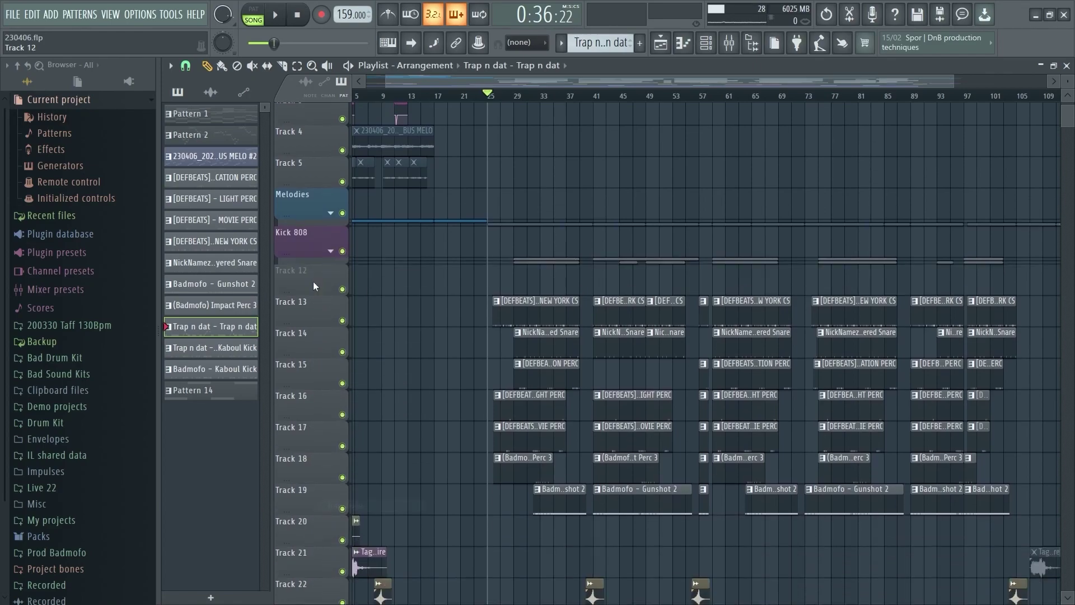
- Name the empty Track 12 Drums and colour it brown
middle_click(315, 282)
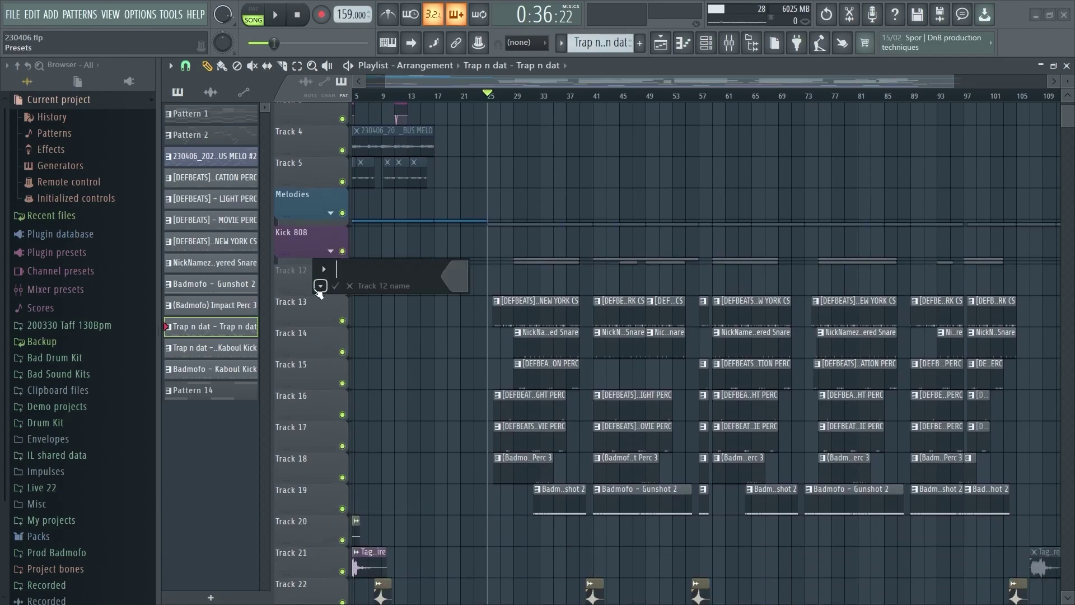
type("Drums")
key("Return")
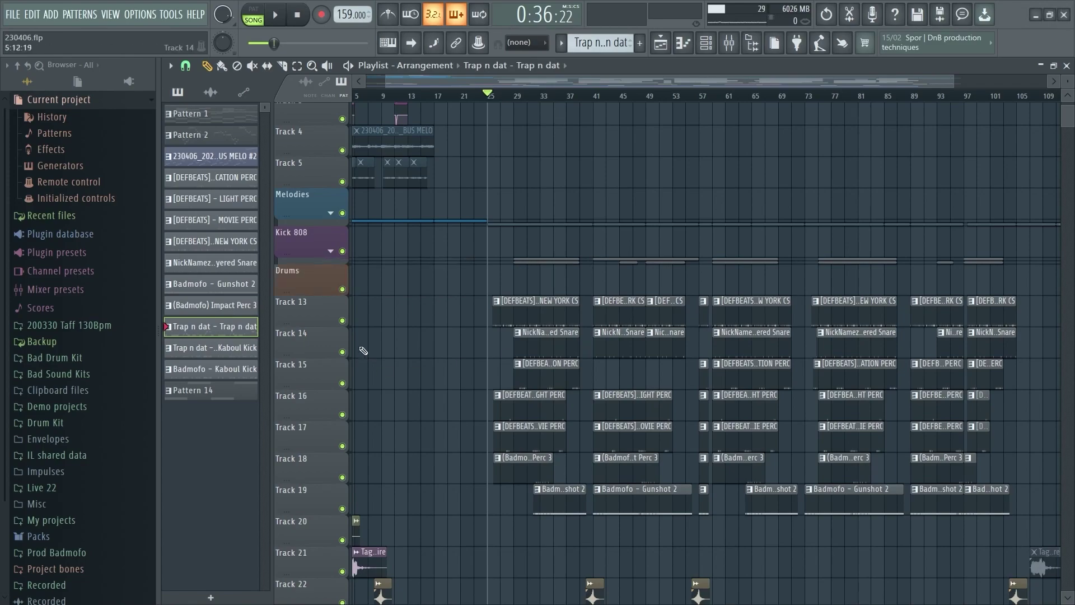
- Group Tracks 13 to 19 one after another under the Drums track
right_click(315, 311)
left_click(336, 428)
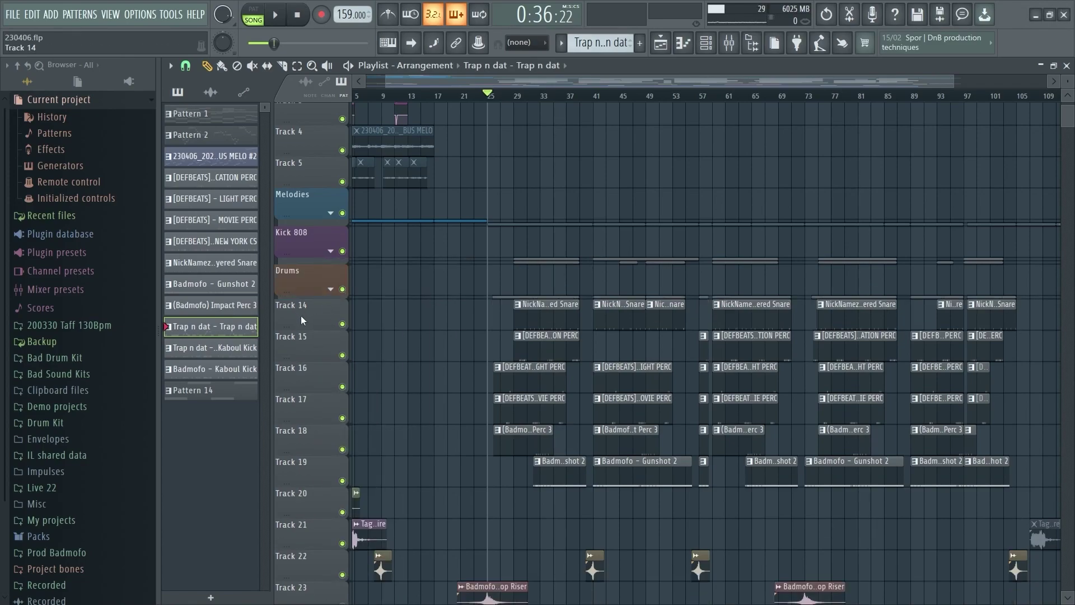
right_click(303, 316)
left_click(336, 435)
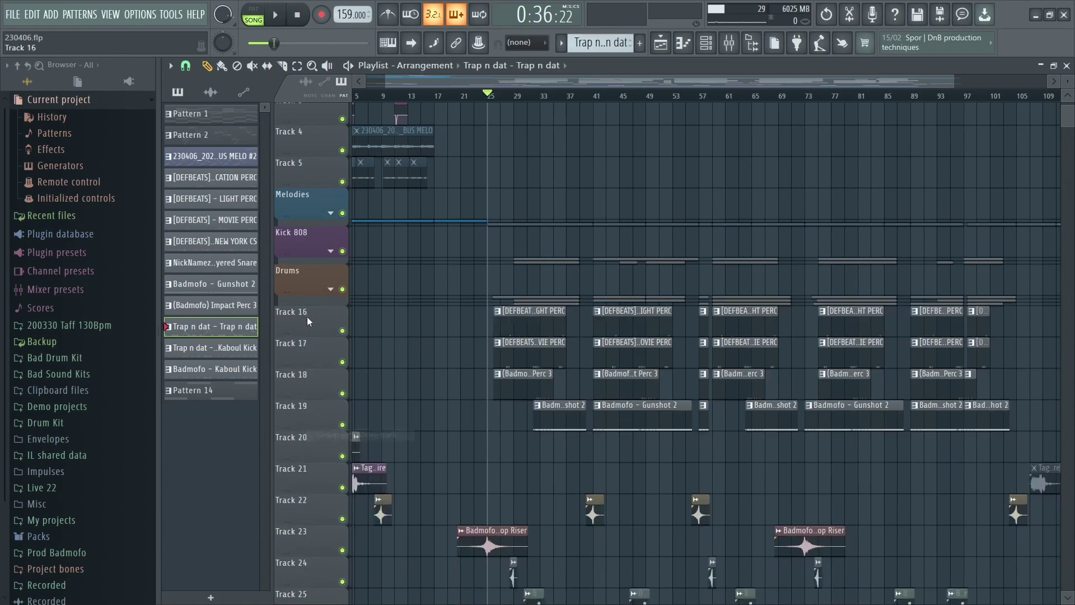
right_click(309, 322)
key("g")
right_click(311, 328)
key("g")
right_click(311, 328)
key("g")
right_click(311, 327)
key("g")
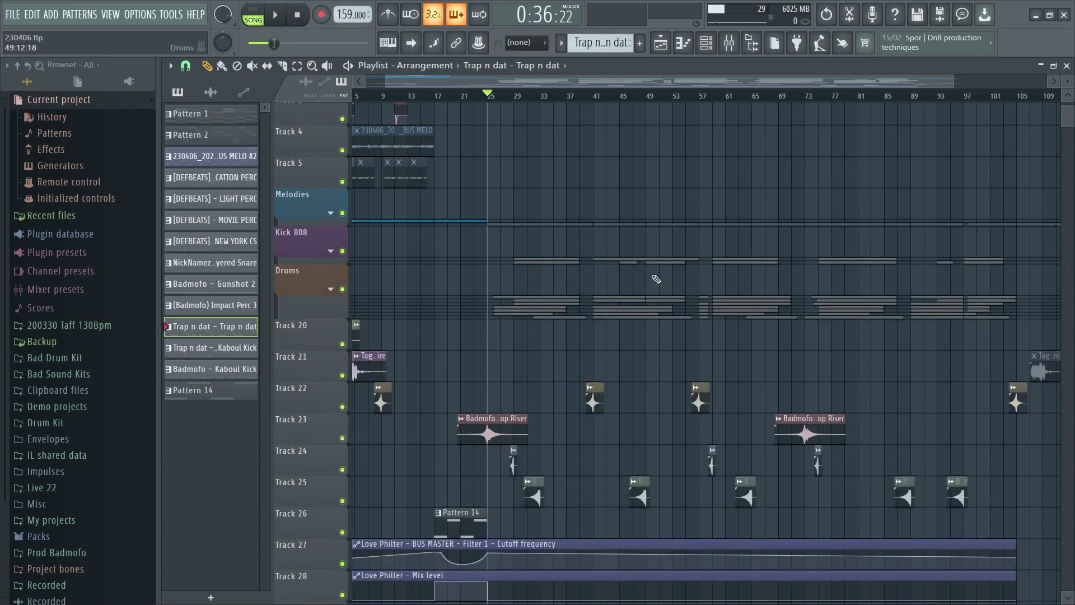